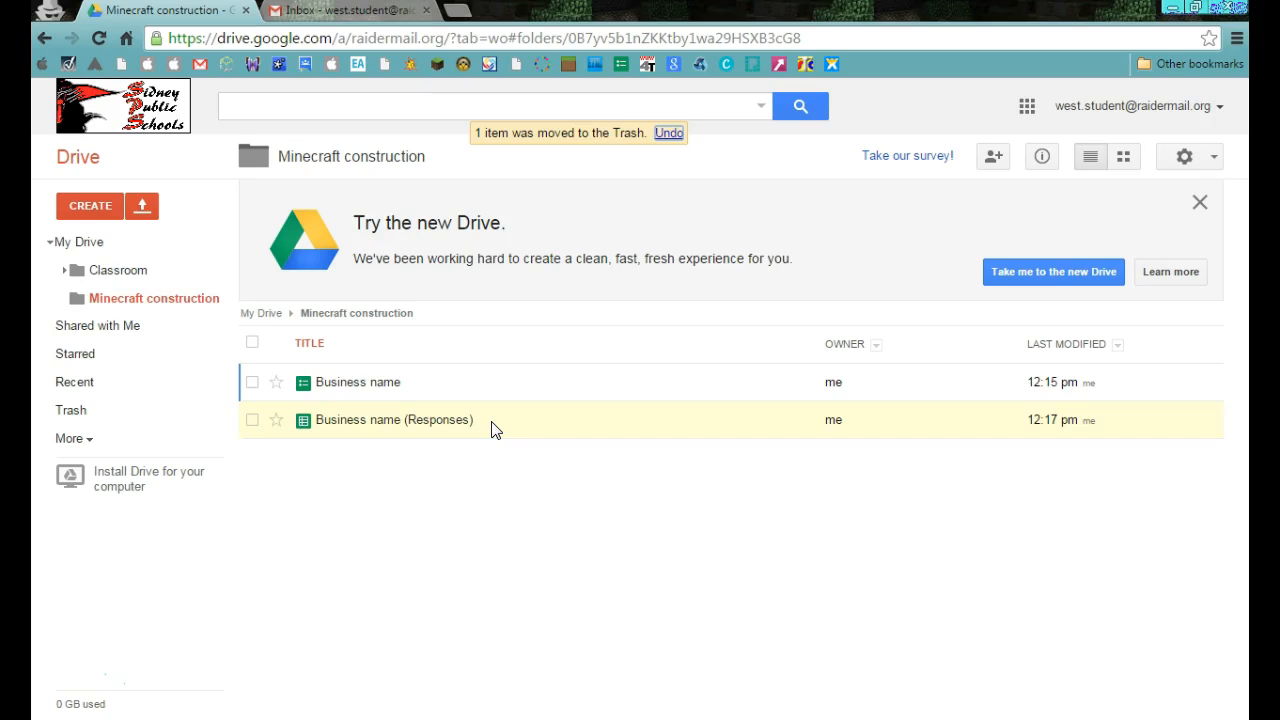
Bring up the Google apps list in Drive and switch to the Gmail inbox.
left_click(345, 12)
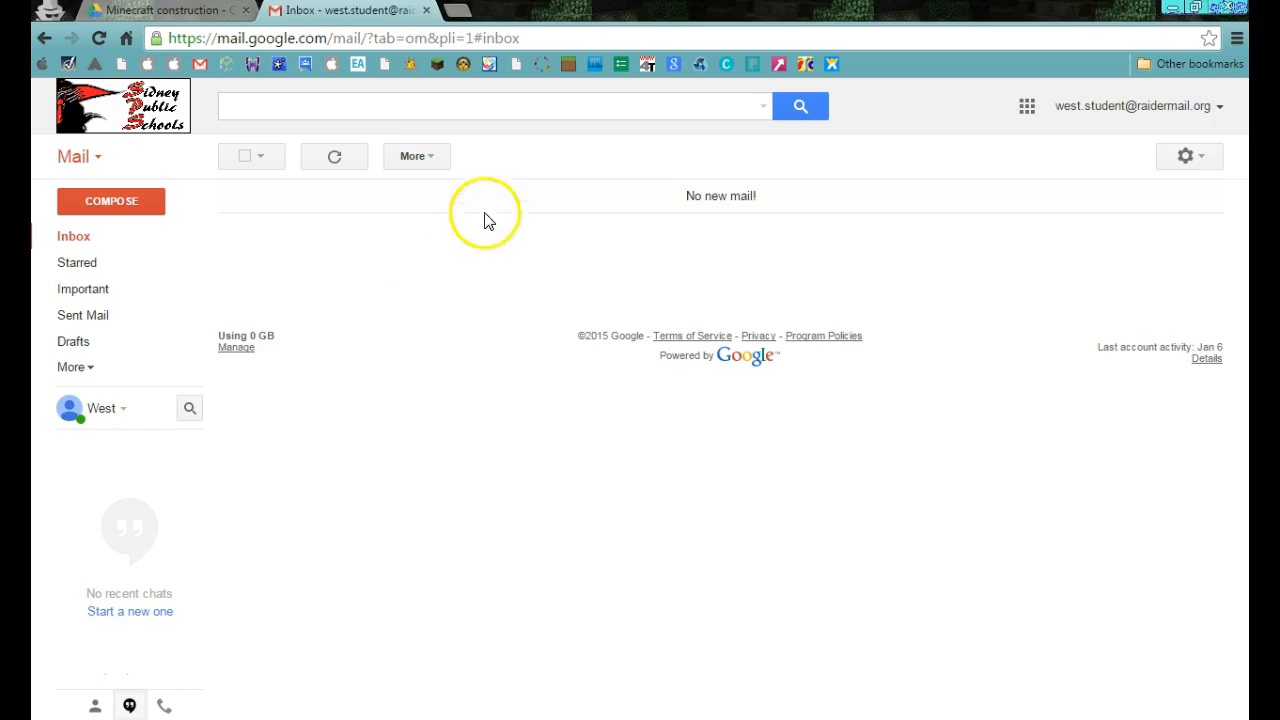
left_click(180, 20)
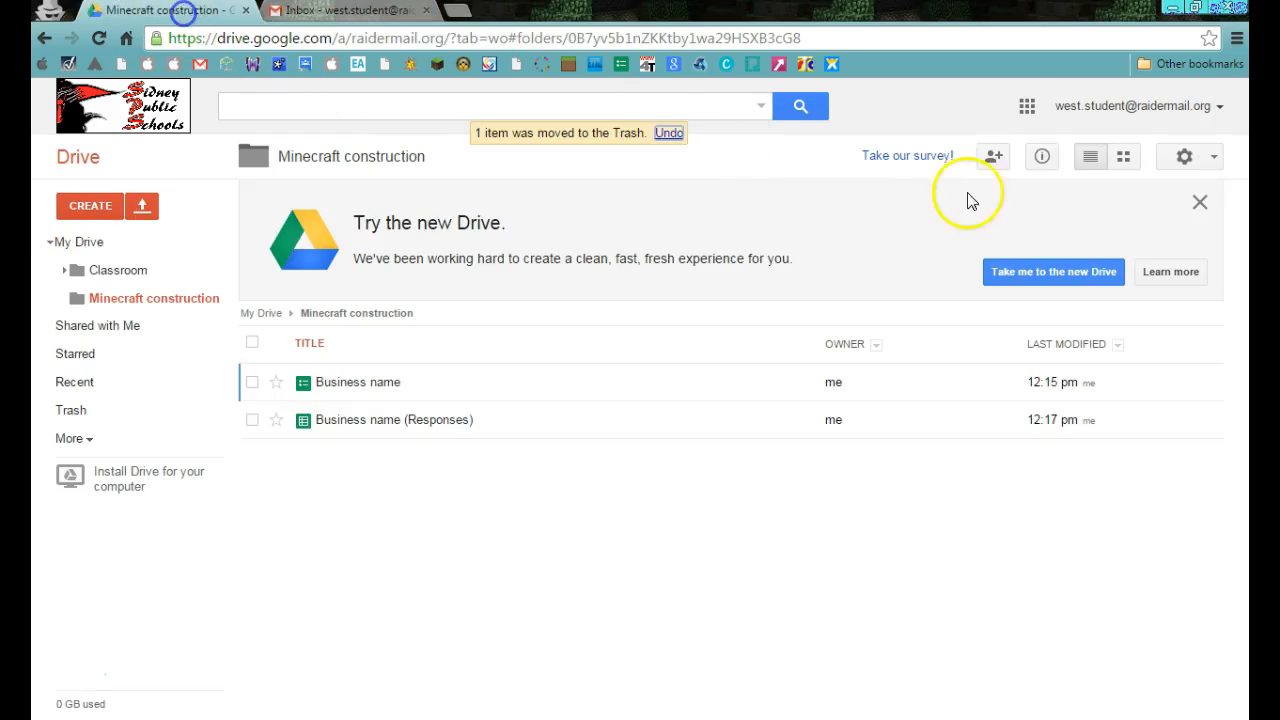
left_click(1025, 107)
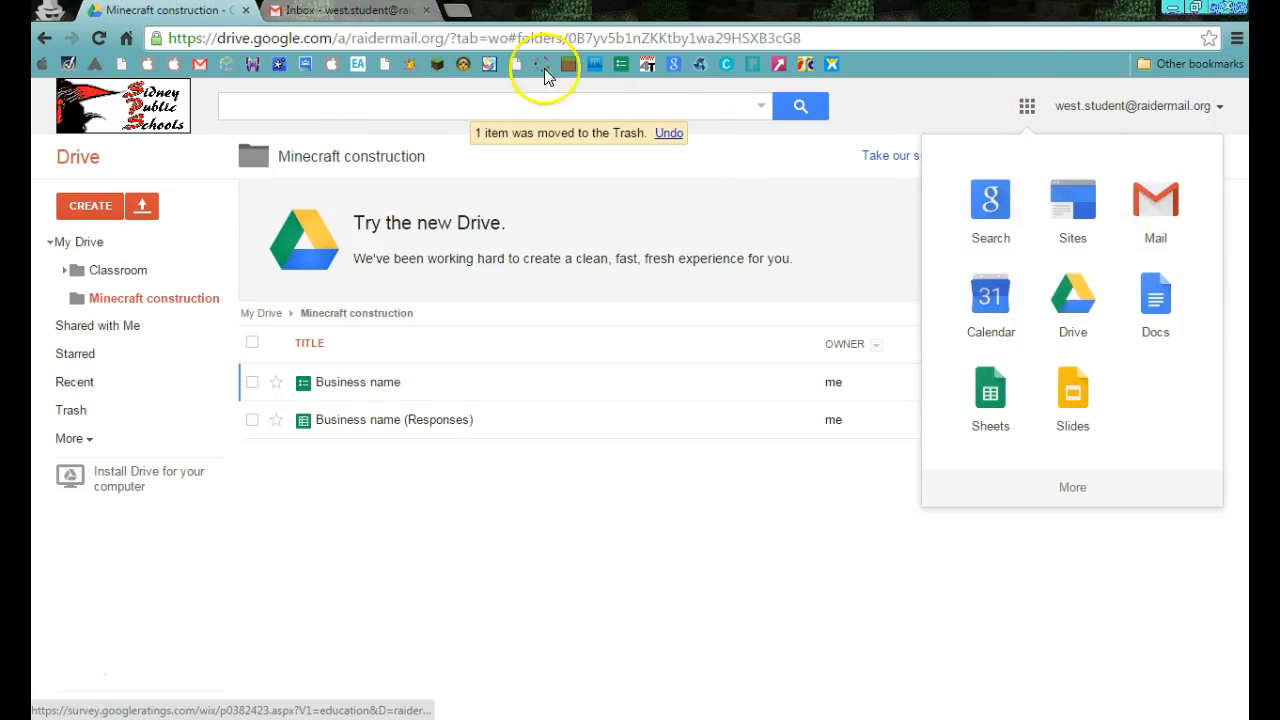
left_click(340, 10)
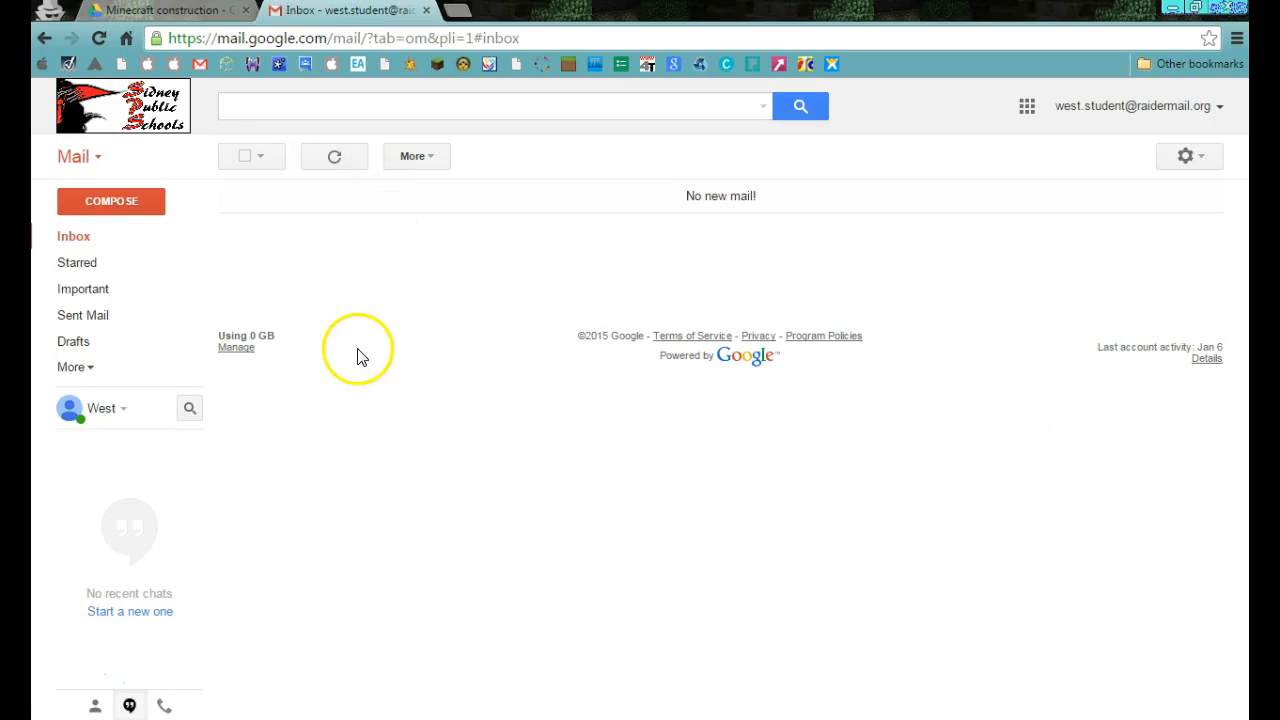
left_click(118, 206)
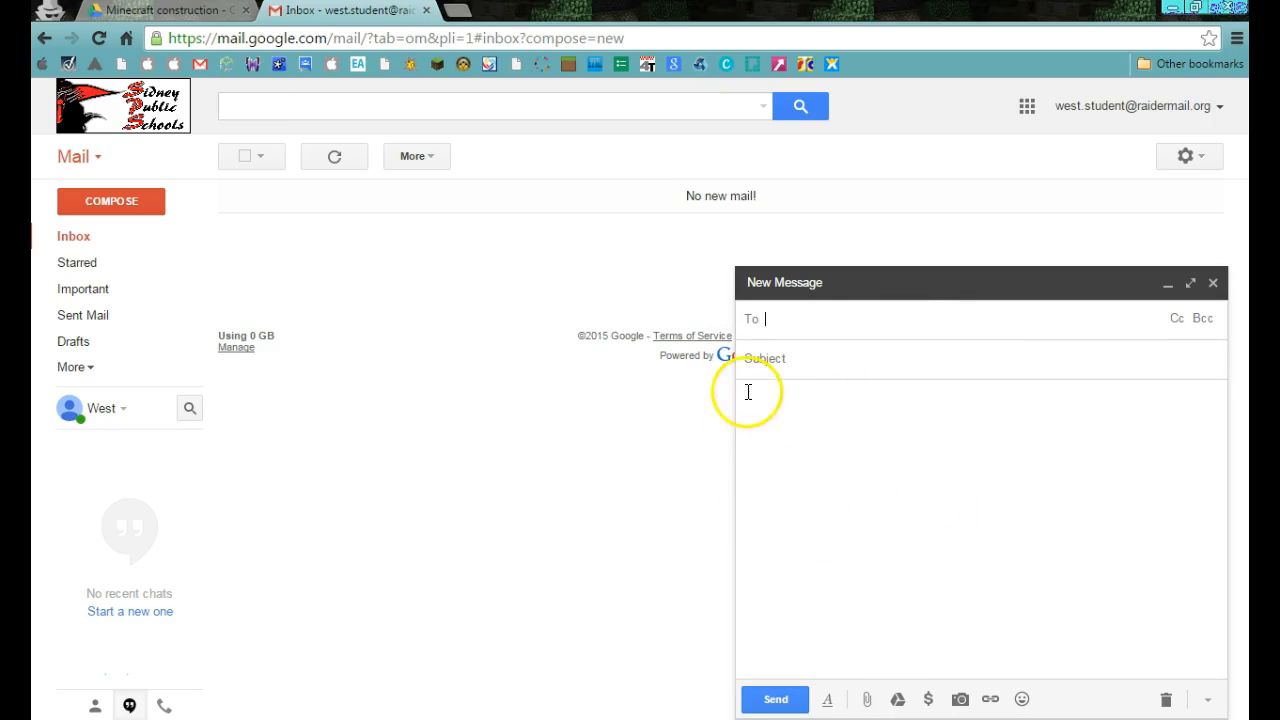
left_click(880, 427)
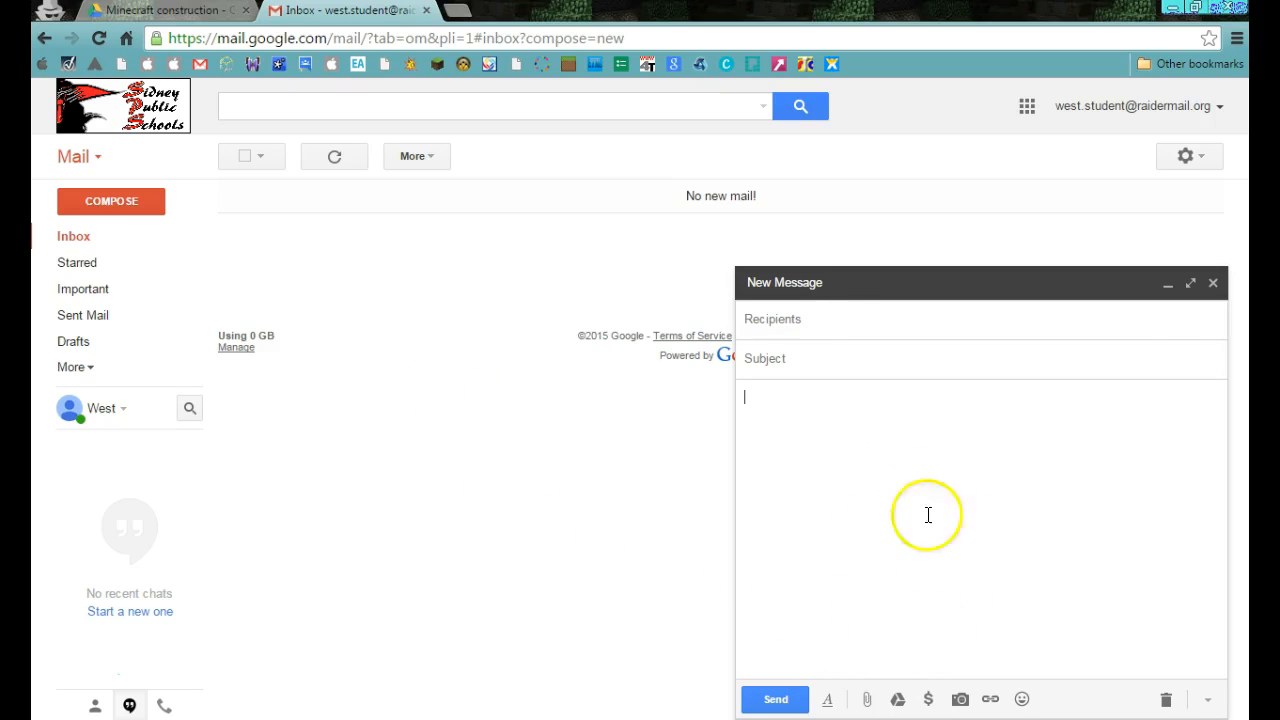
left_click(1213, 284)
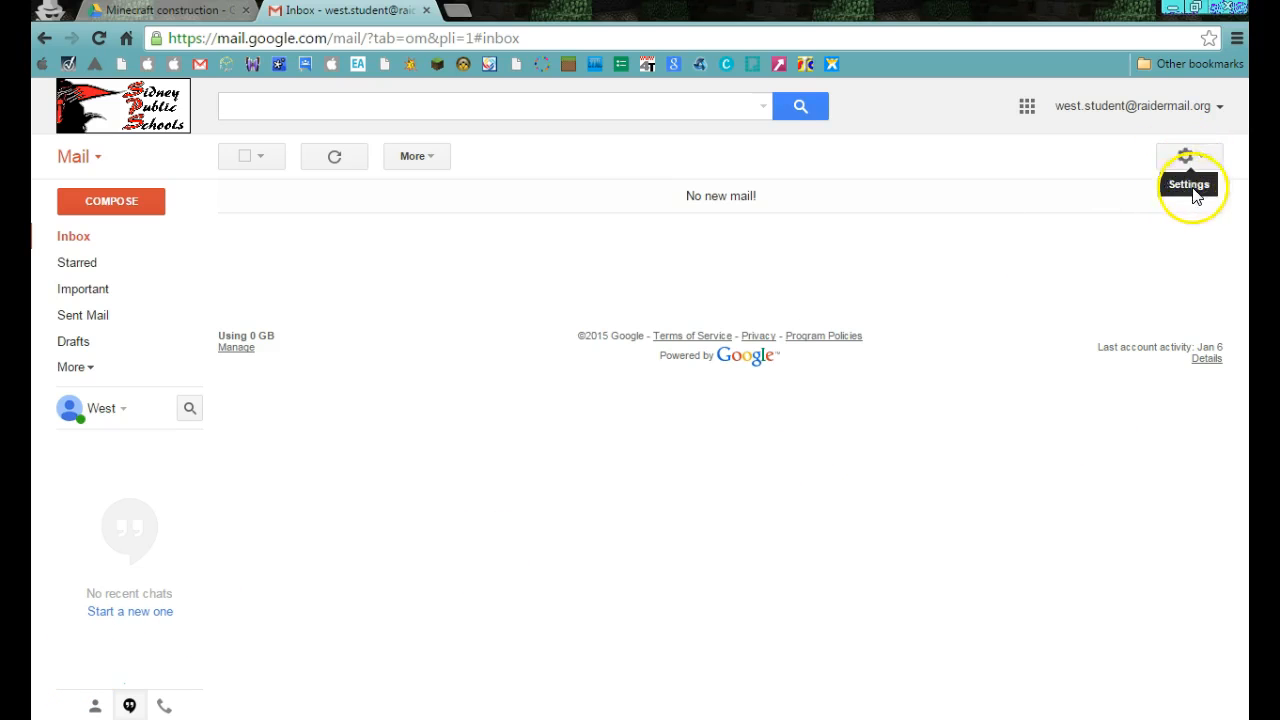
Enable a custom signature for outgoing messages in Gmail's general settings.
left_click(1199, 157)
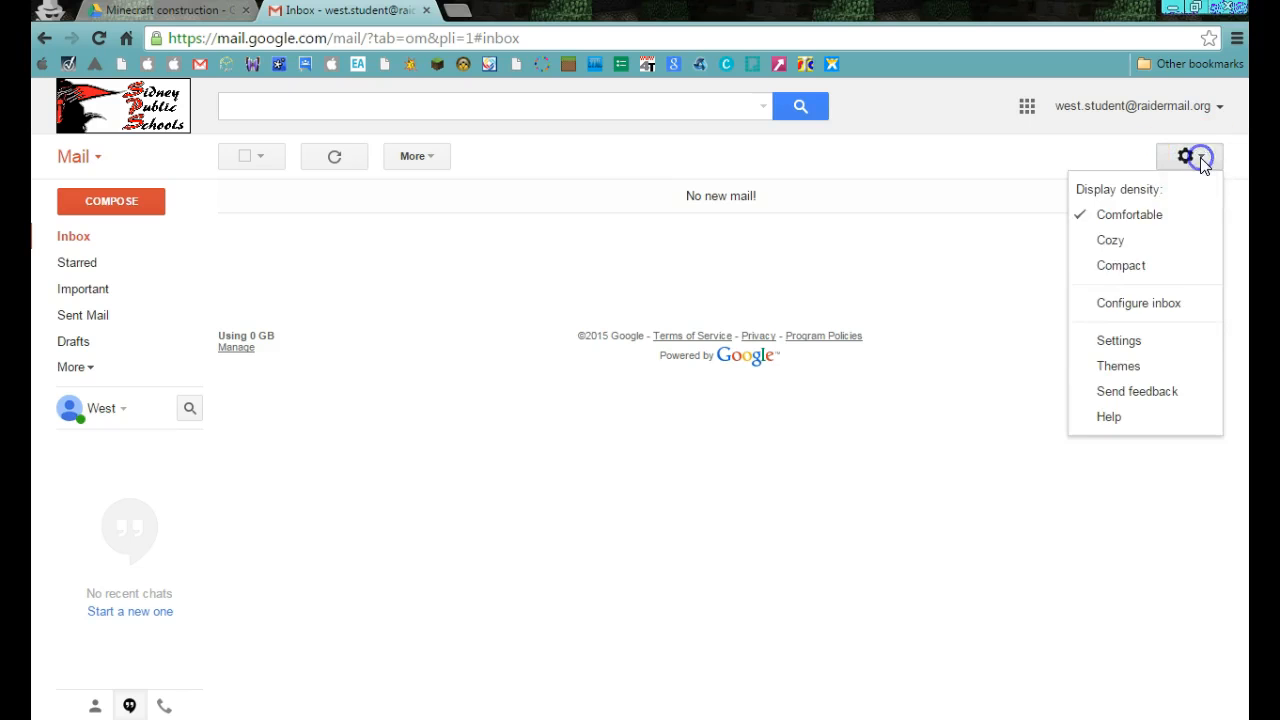
left_click(1119, 342)
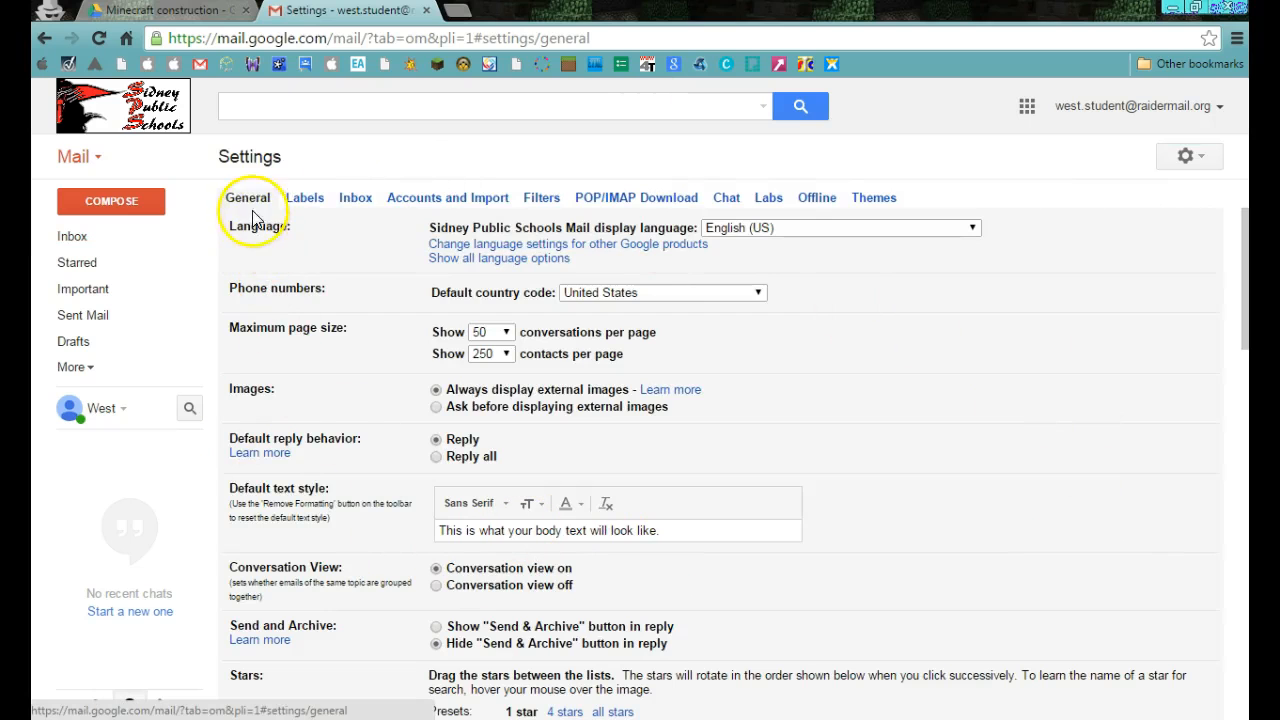
scroll(415, 455, "down", 8)
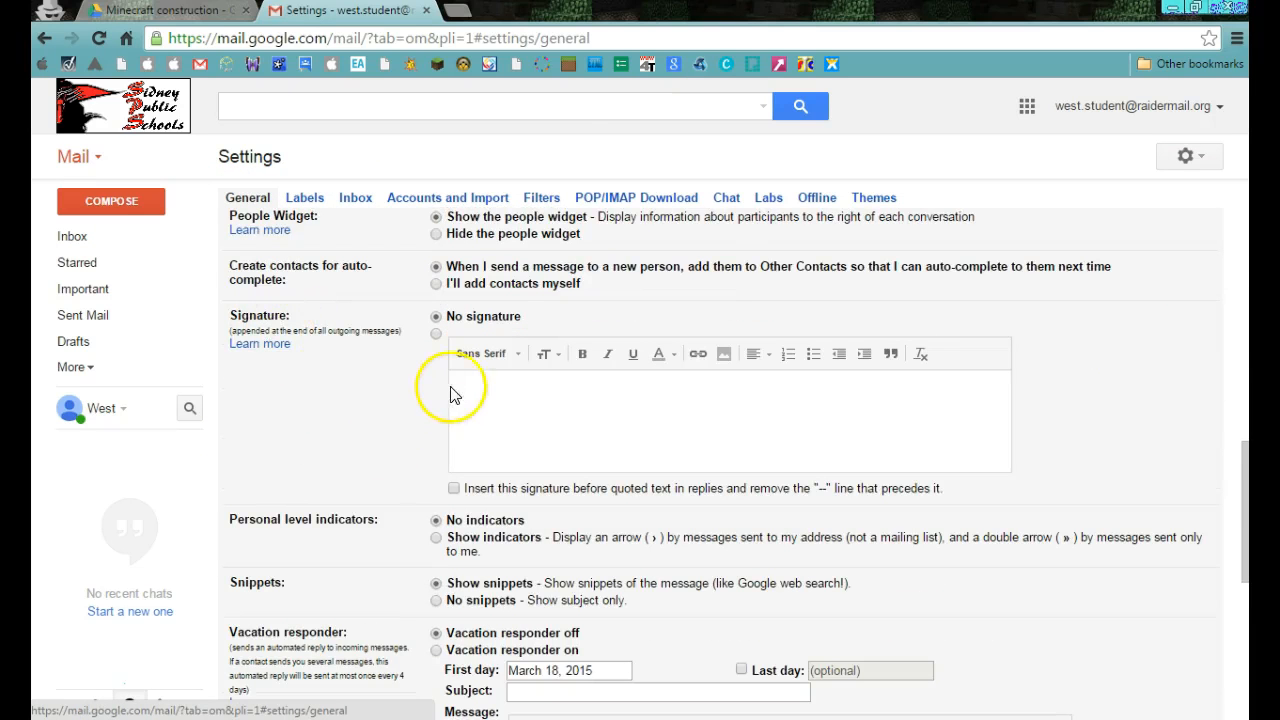
left_click(437, 336)
Fill the signature with the sender's full name, "CEO of some made up company" and the e-mail address, and save the settings.
left_click(485, 386)
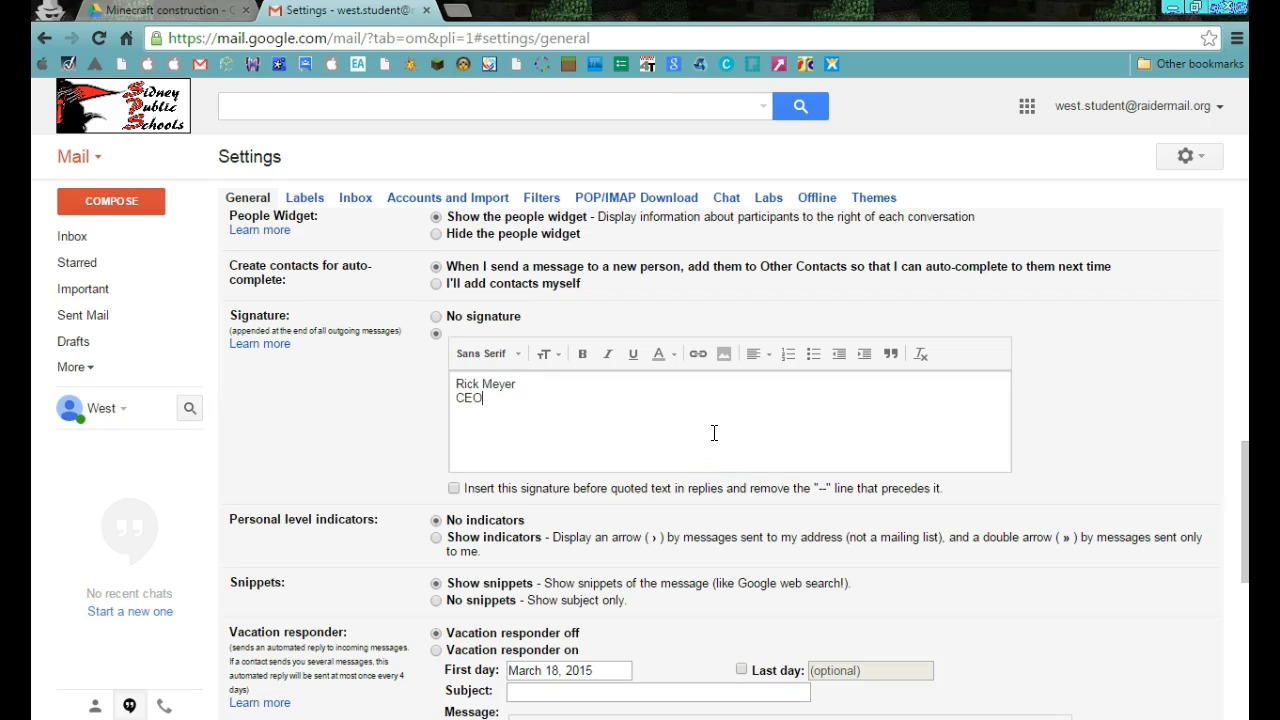
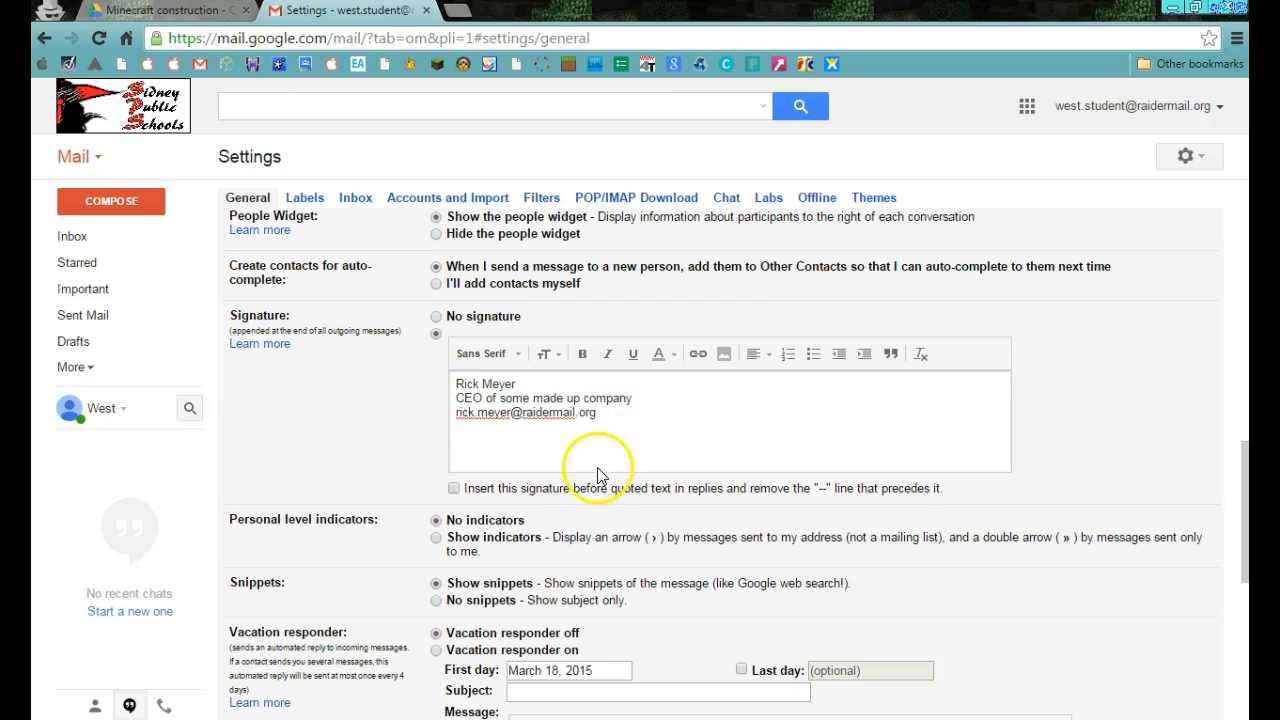
scroll(590, 475, "down", 1)
scroll(594, 478, "down", 5)
left_click(692, 485)
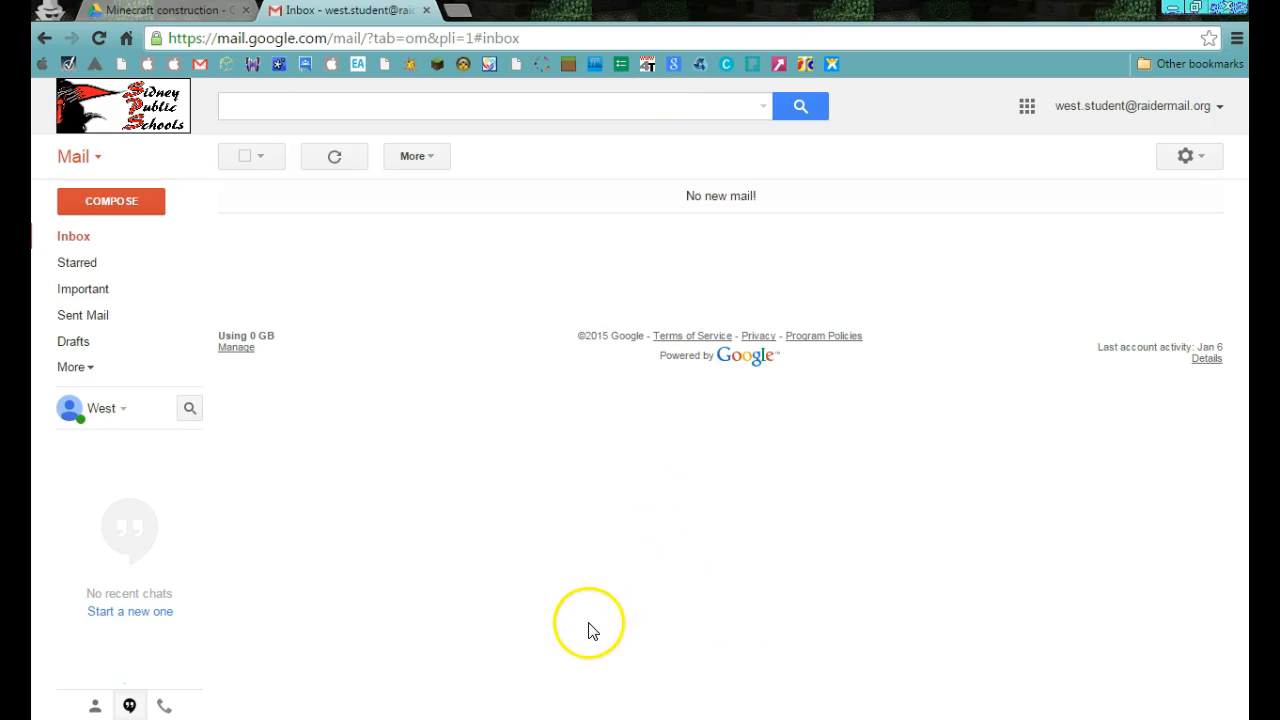
Compose a new message with the subject "I want to build you a house!" and place the cursor in its body.
left_click(106, 203)
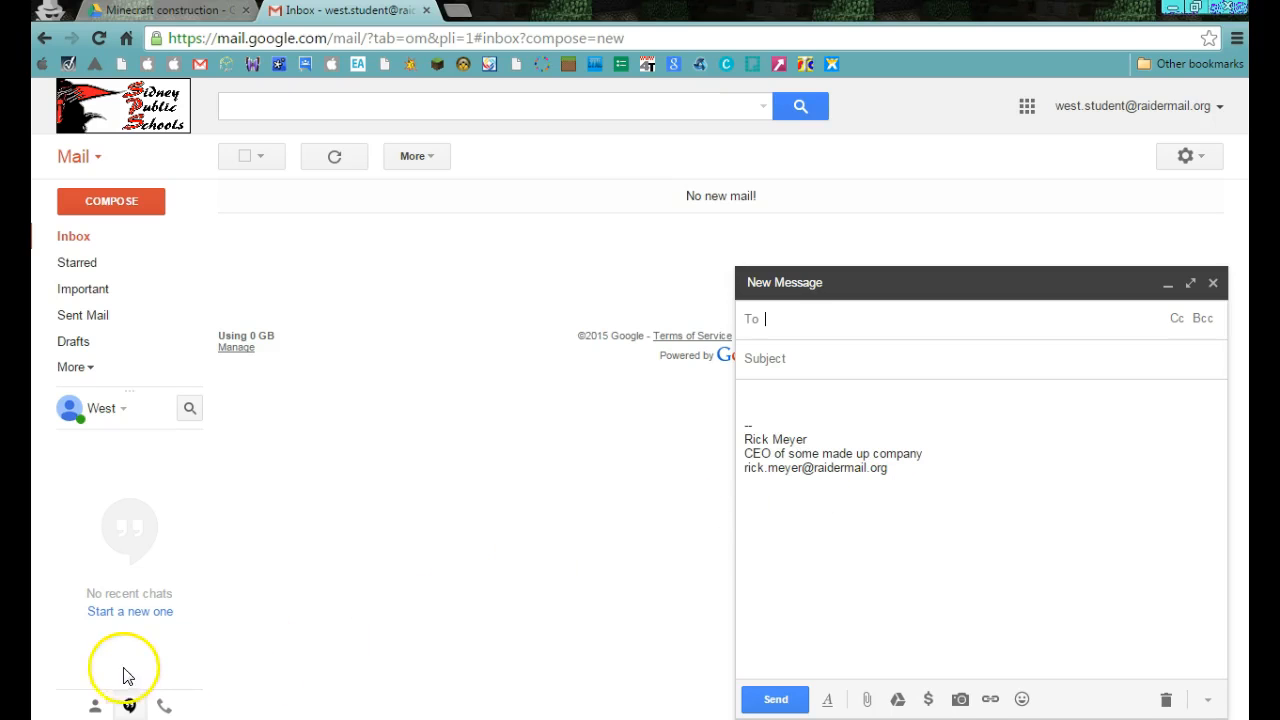
left_click(64, 678)
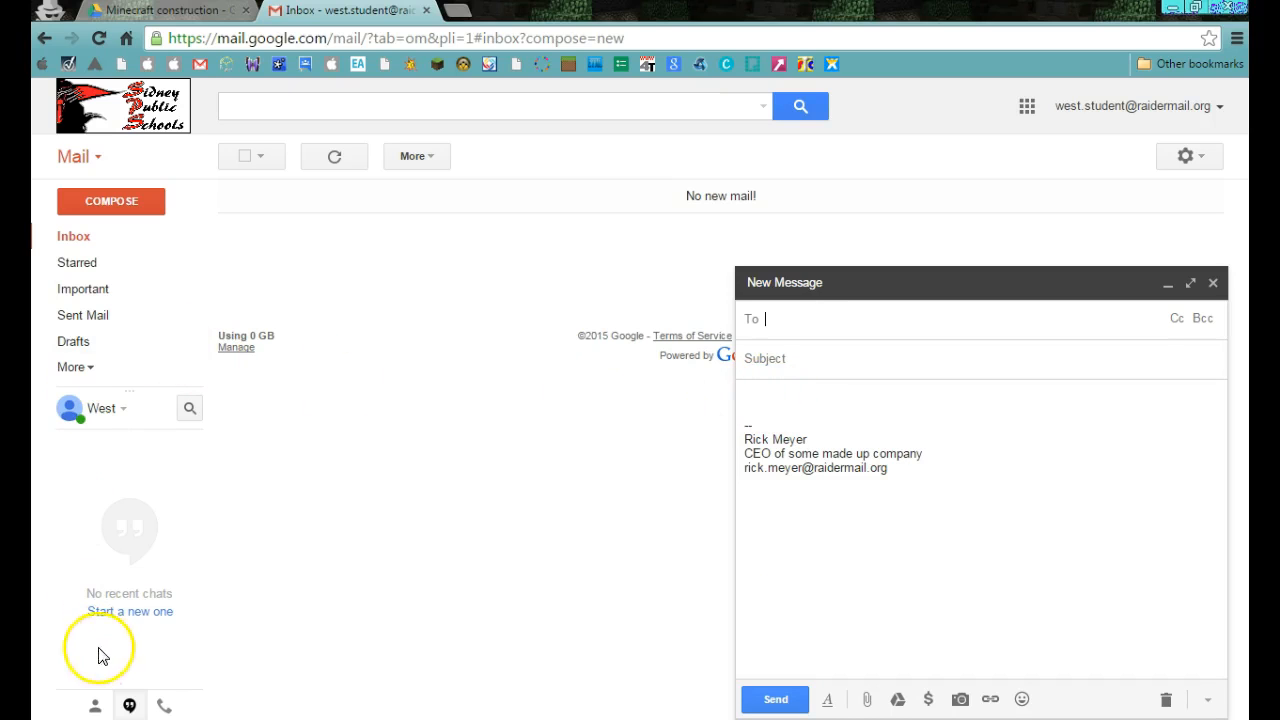
left_click(820, 359)
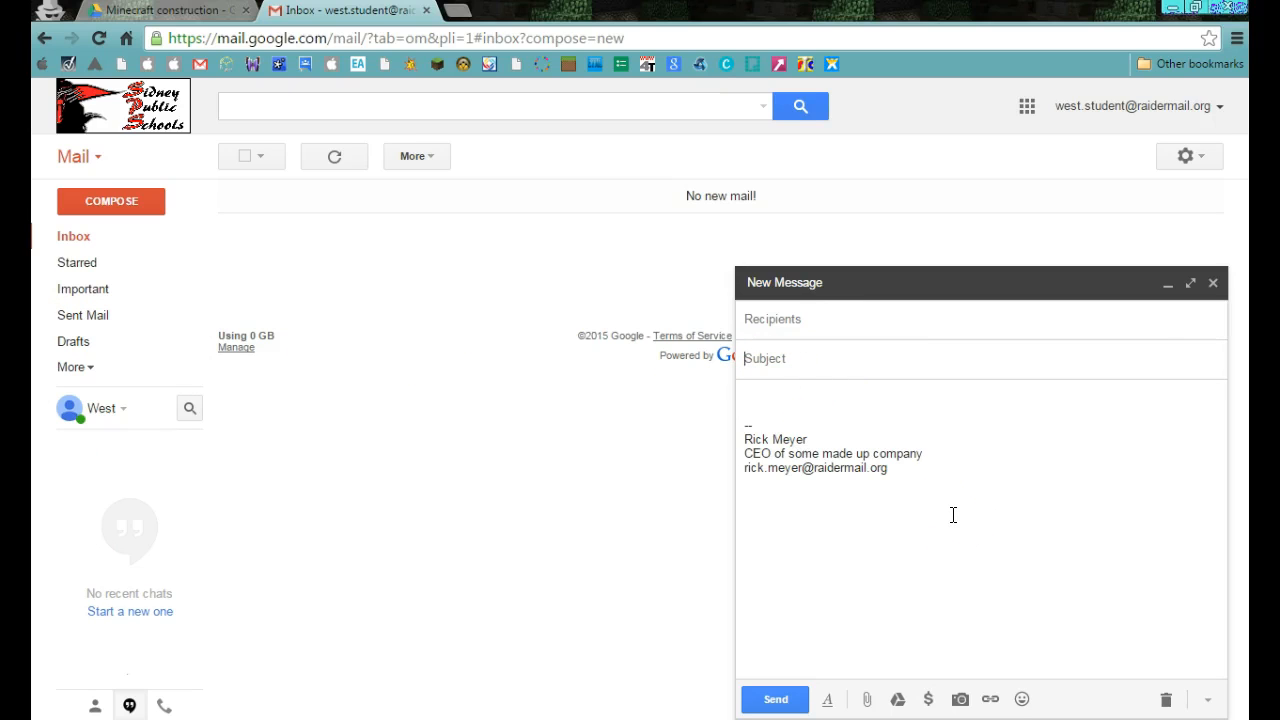
type("I want to build you a house!")
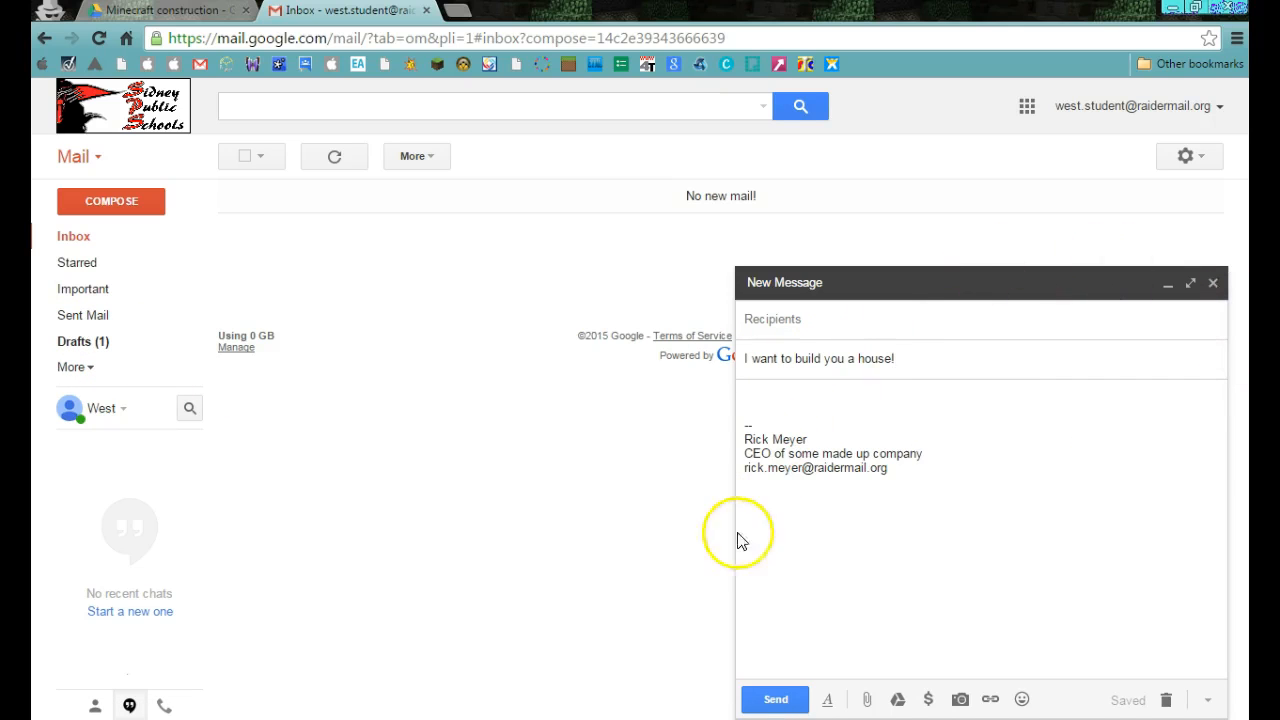
left_click(938, 366)
left_click(800, 388)
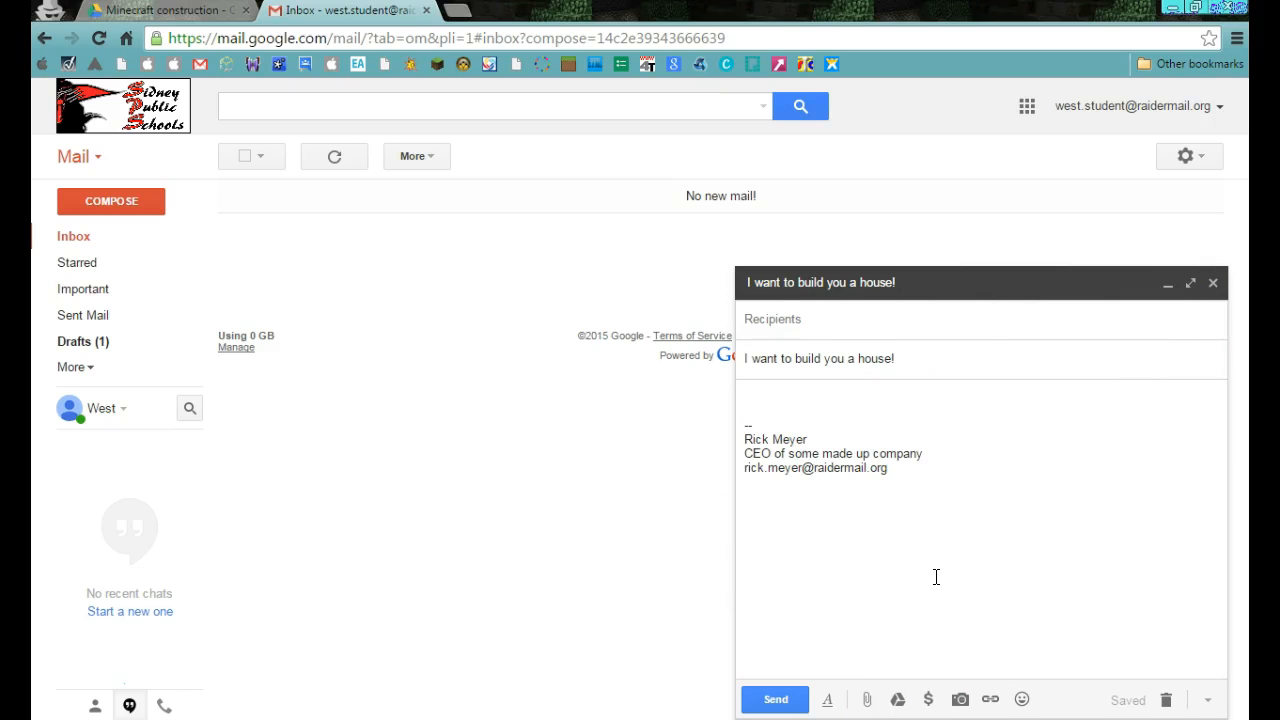
Check the saved message in the Drafts folder and return to the inbox with the message body active.
left_click(84, 346)
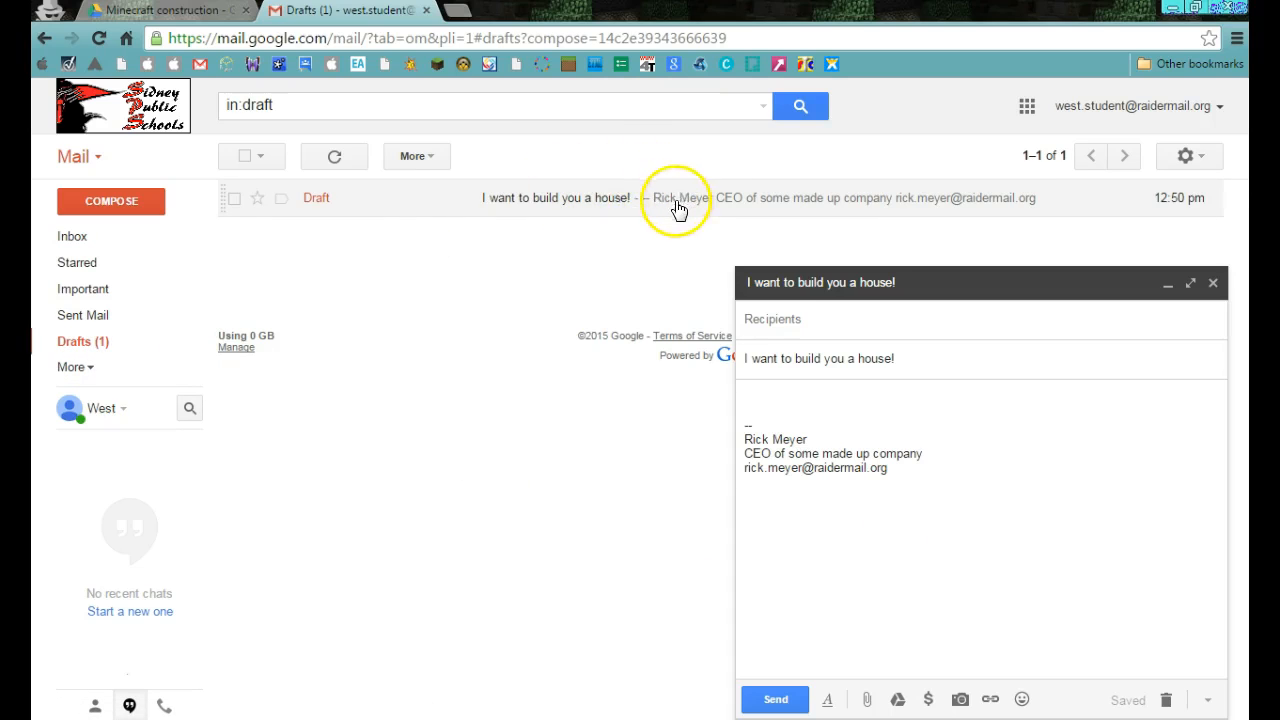
left_click(88, 238)
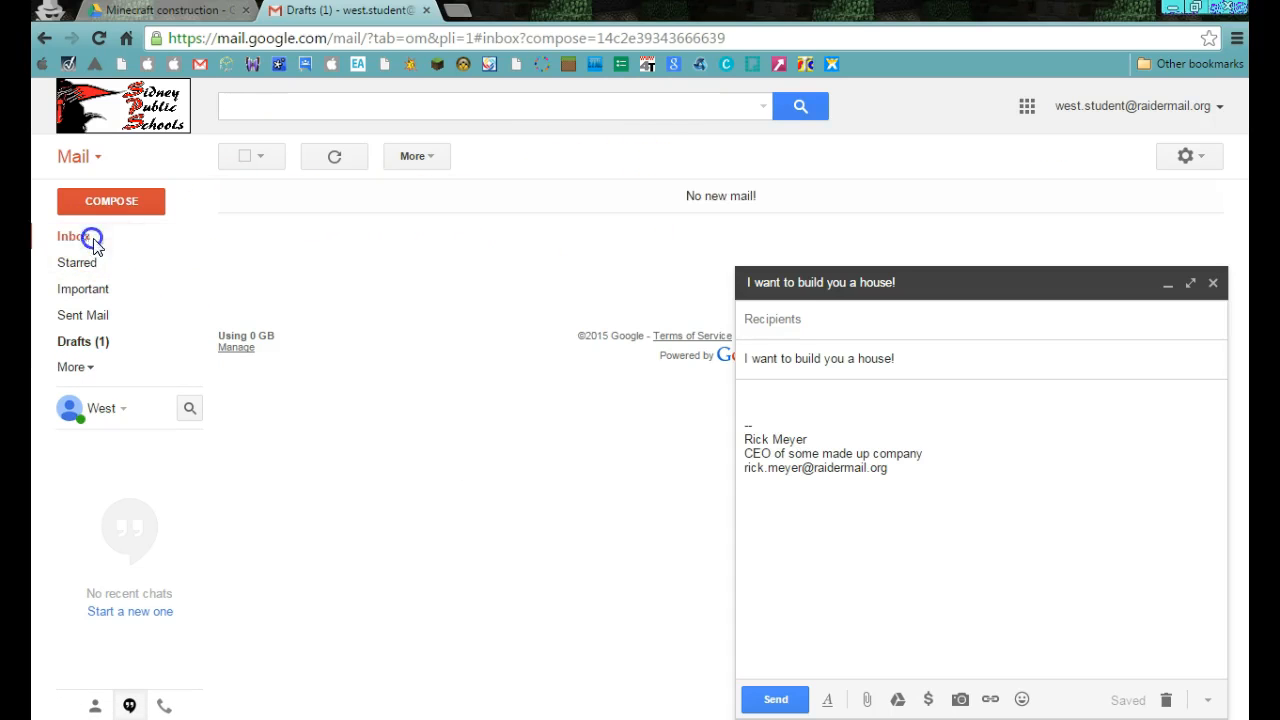
left_click(765, 394)
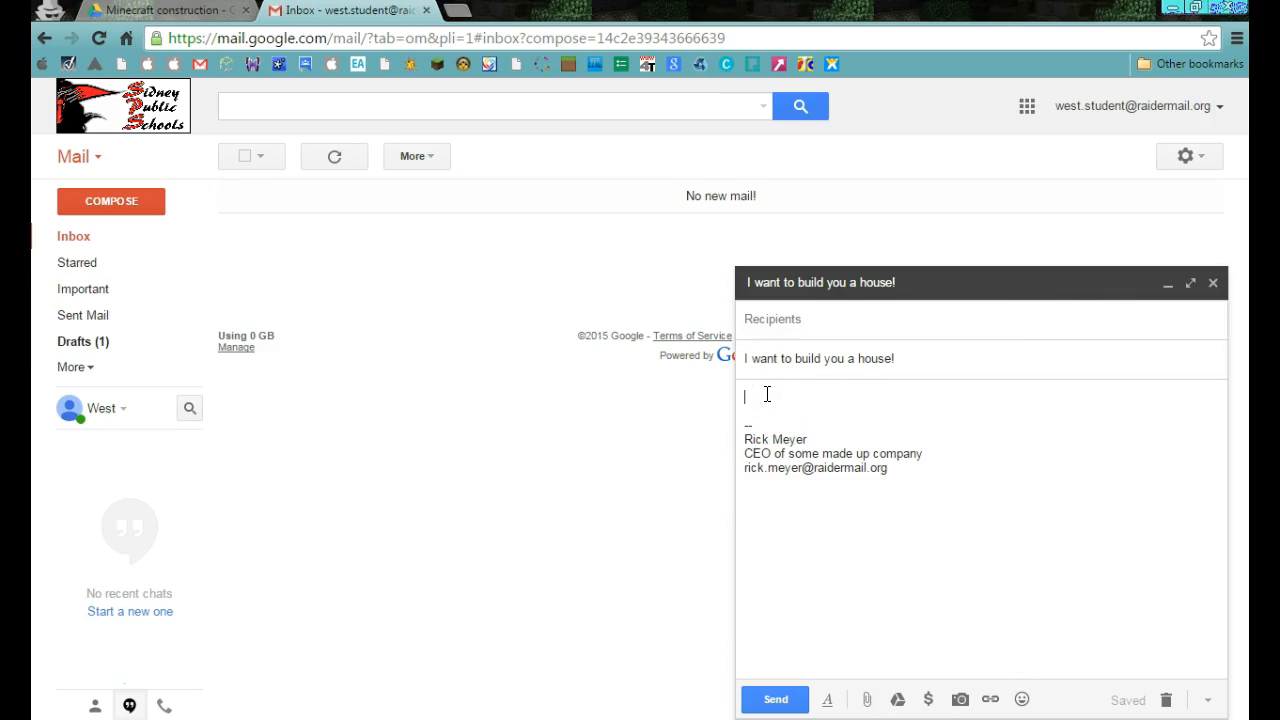
left_click(757, 392)
Open canva.com in a new browser tab.
left_click(457, 12)
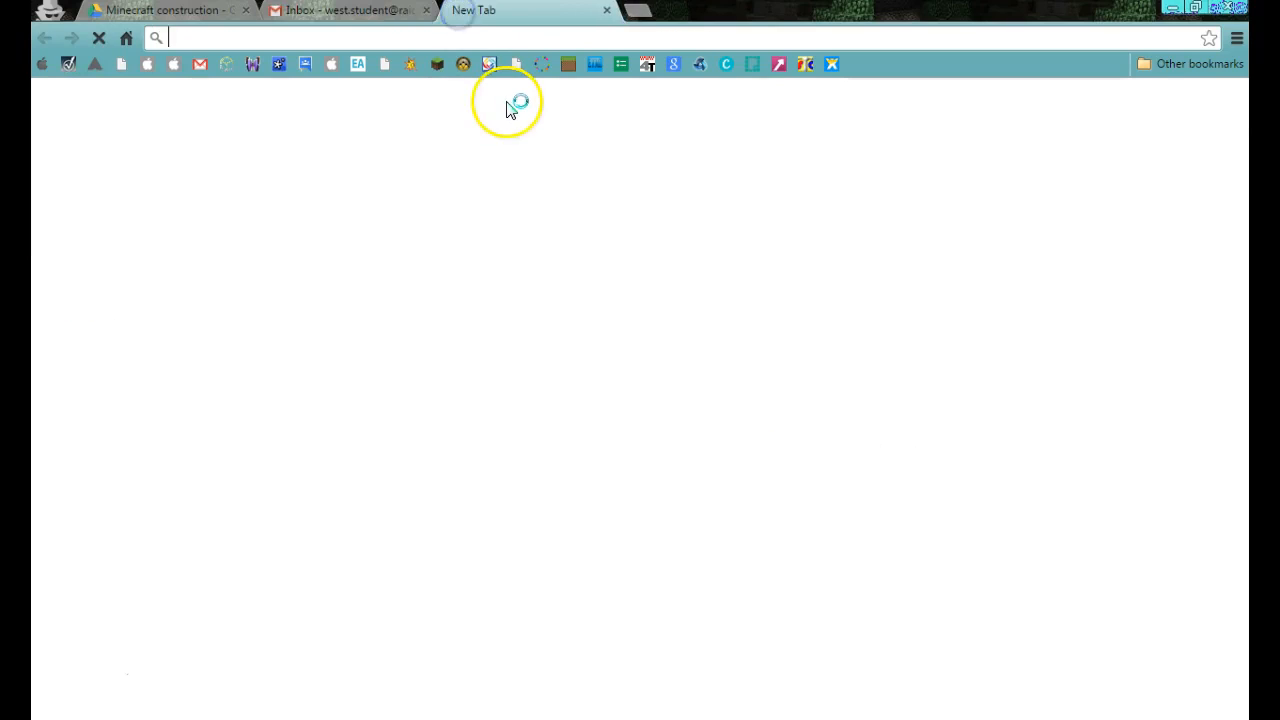
type("canva.com")
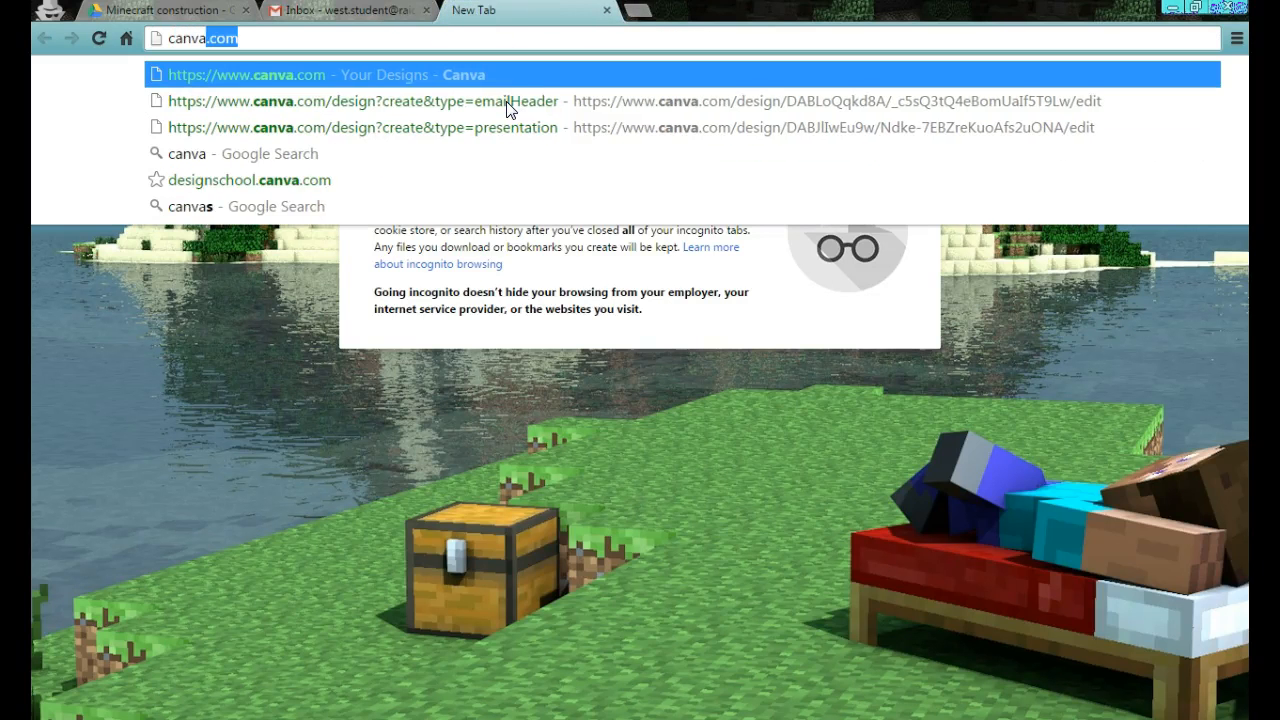
key("Return")
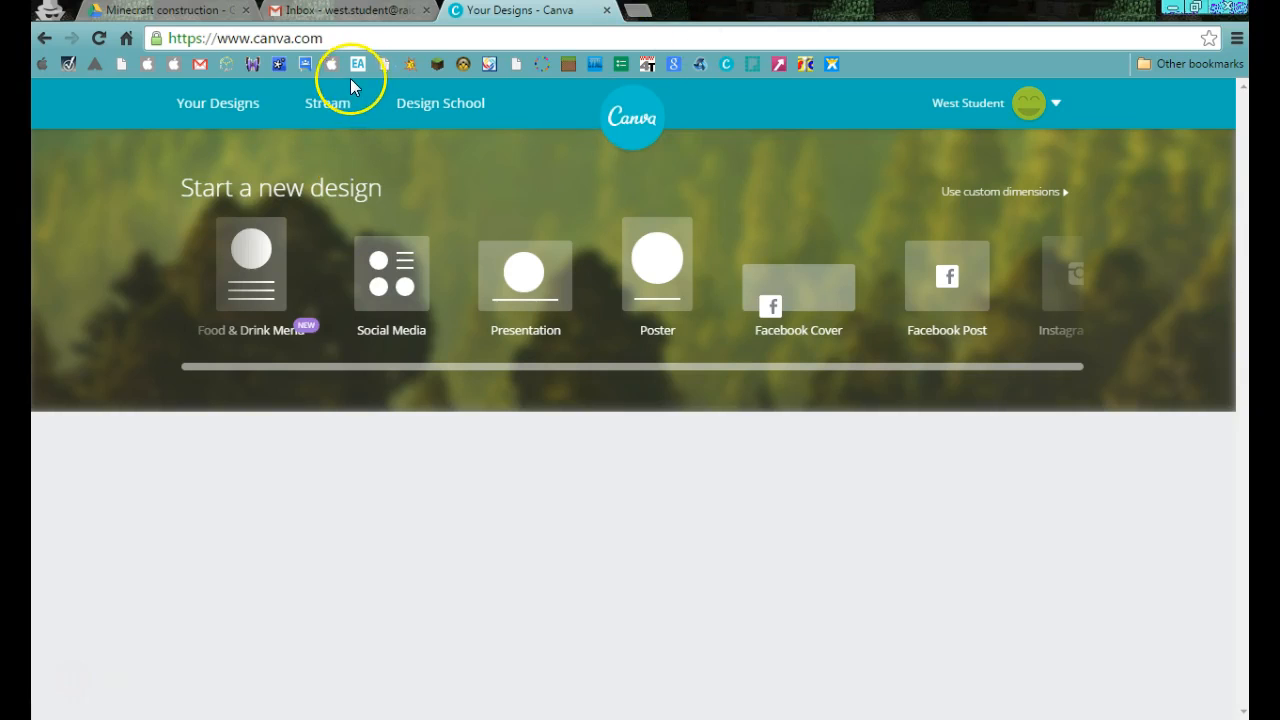
Start a new Email Header design in Canva.
left_click(1062, 104)
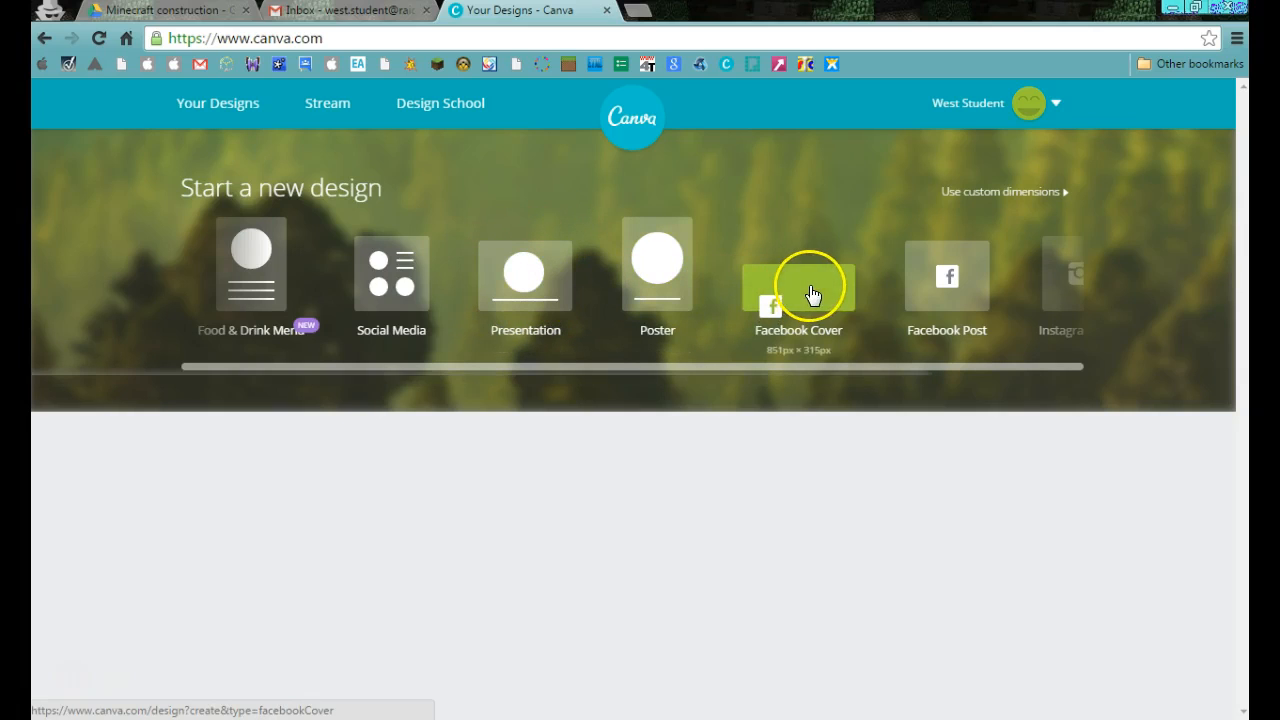
scroll(888, 290, "right", 8)
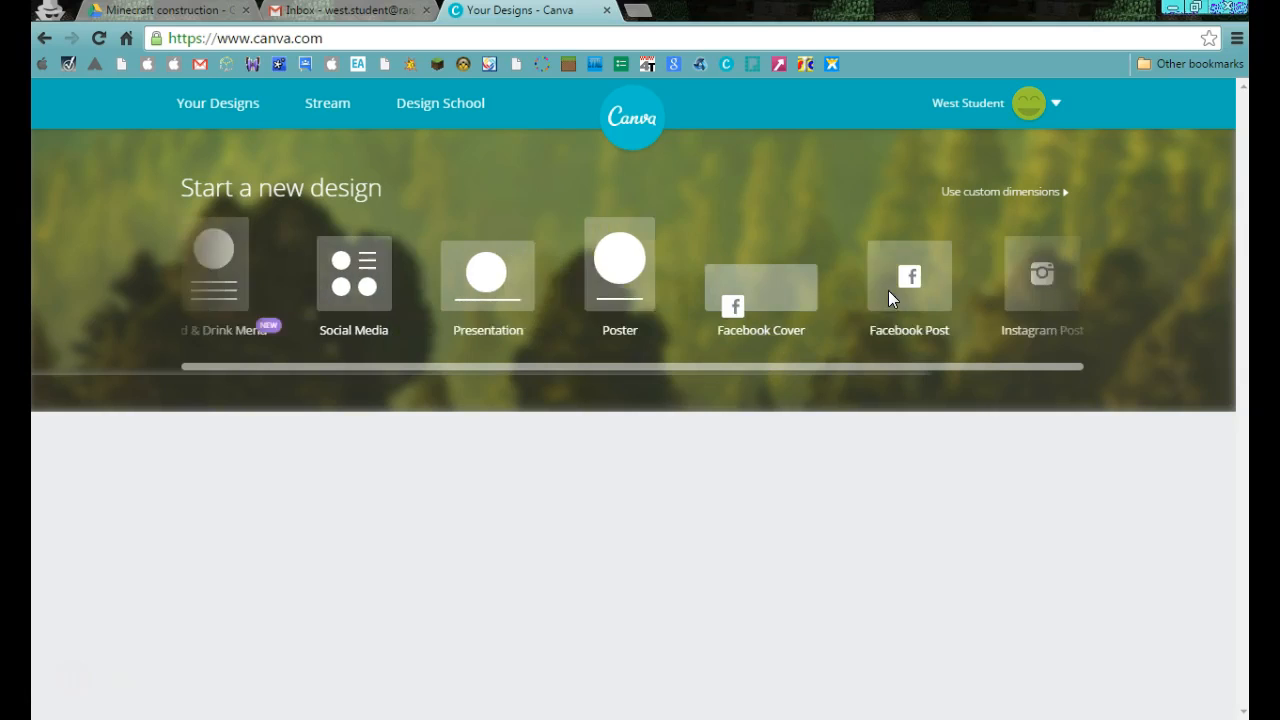
scroll(888, 290, "right", 6)
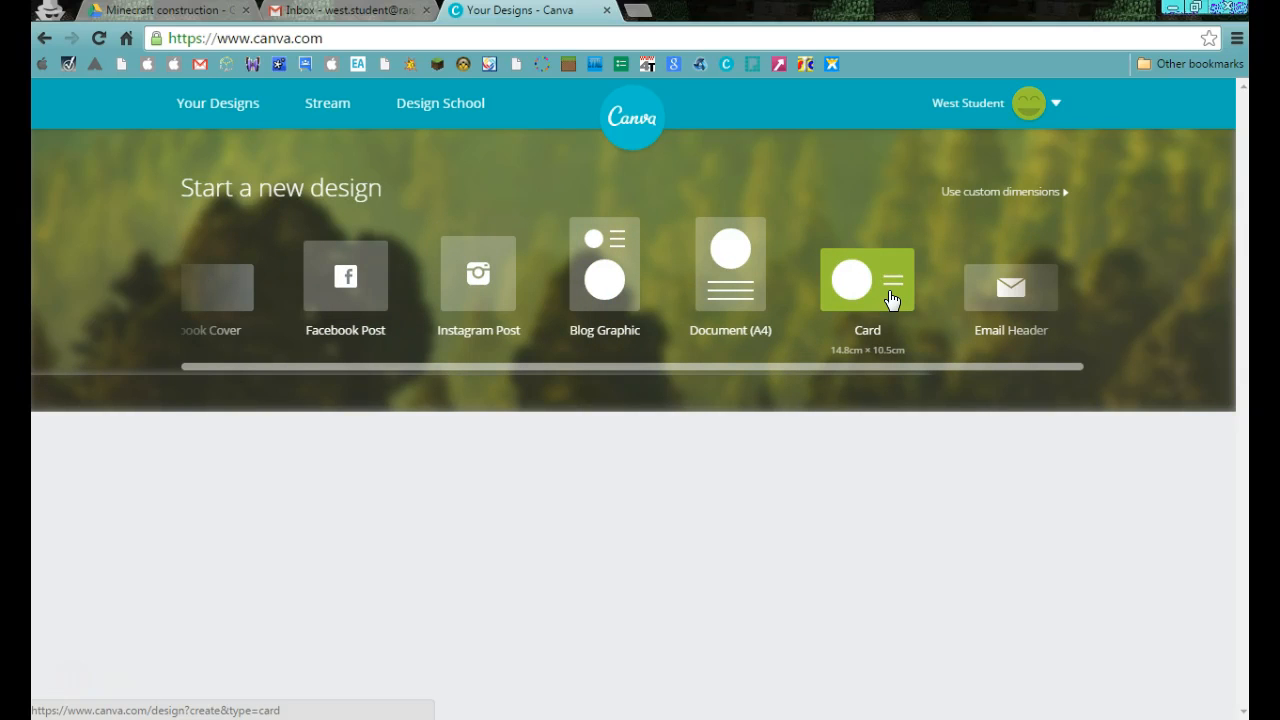
scroll(891, 298, "right", 4)
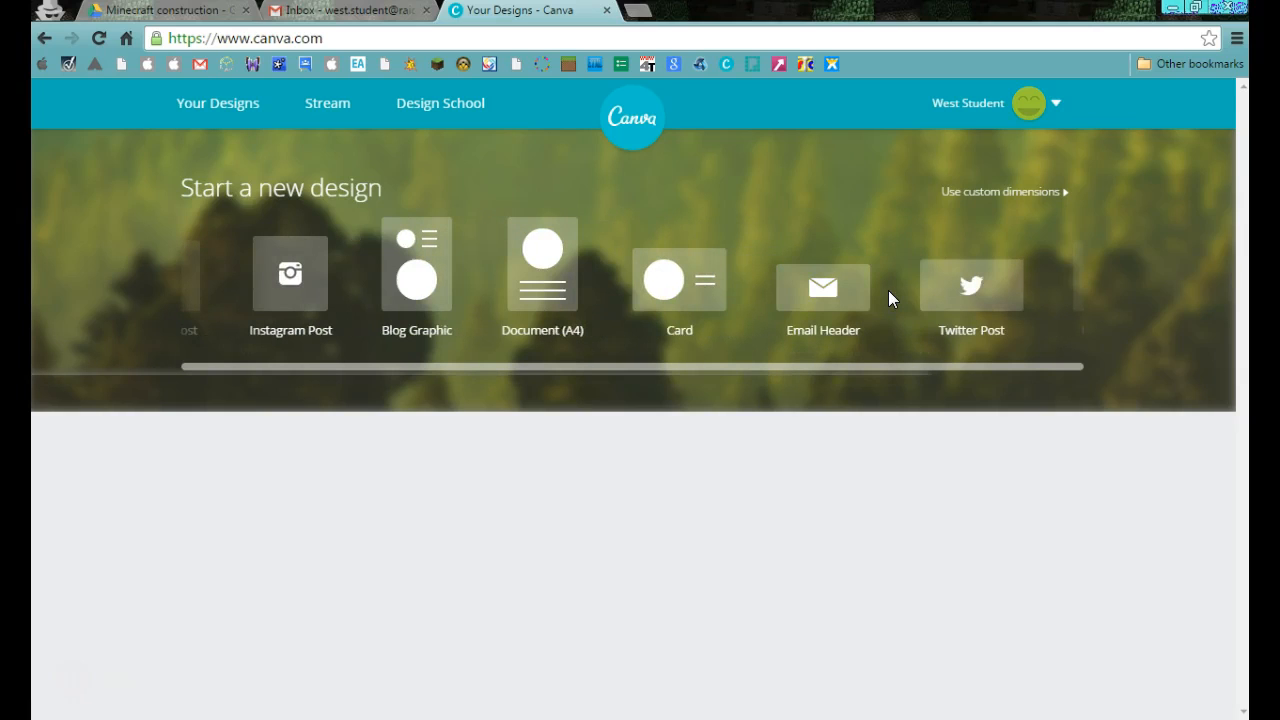
left_click(822, 292)
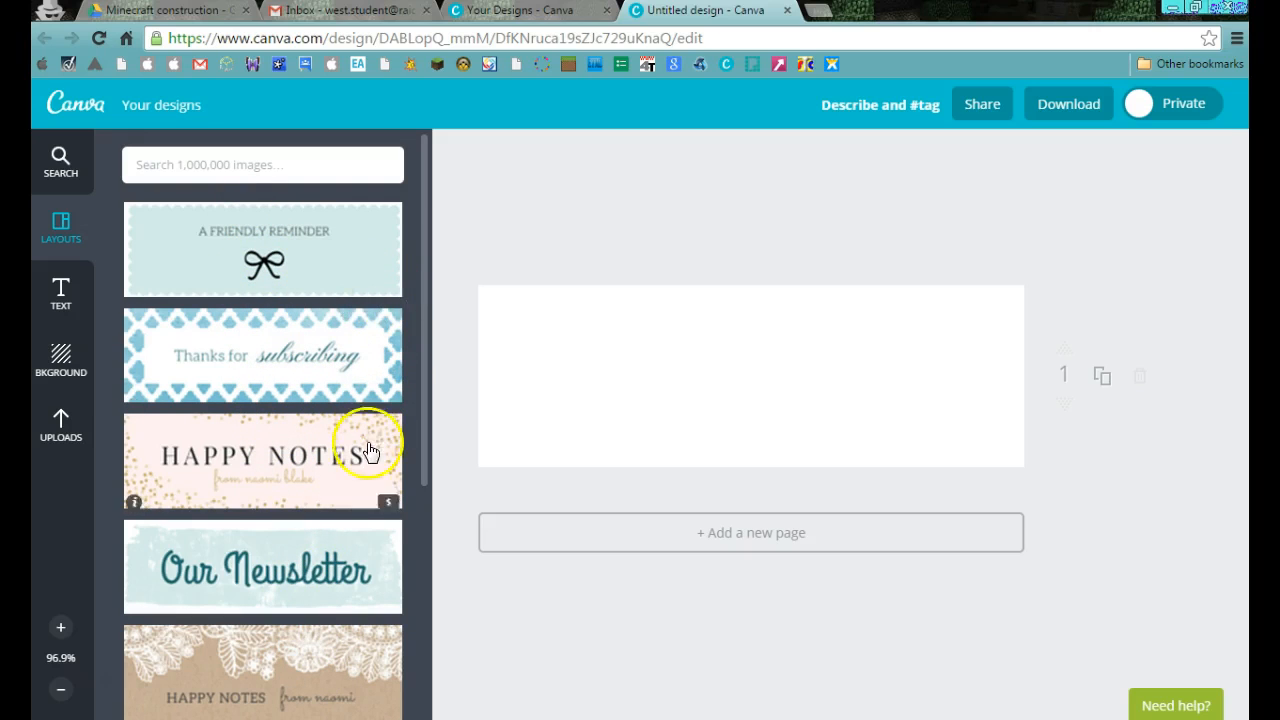
Apply the free "Positive Vibes" layout to the blank header and select its background image.
scroll(337, 491, "down", 3)
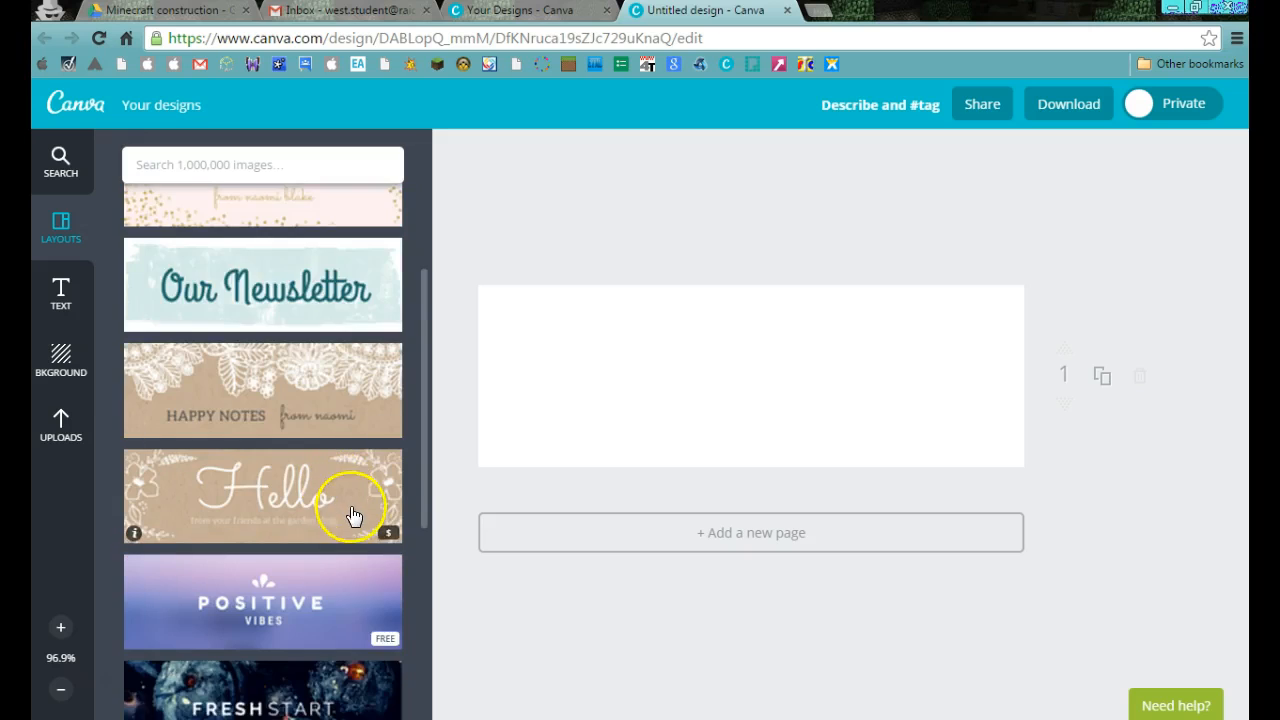
scroll(345, 495, "down", 1)
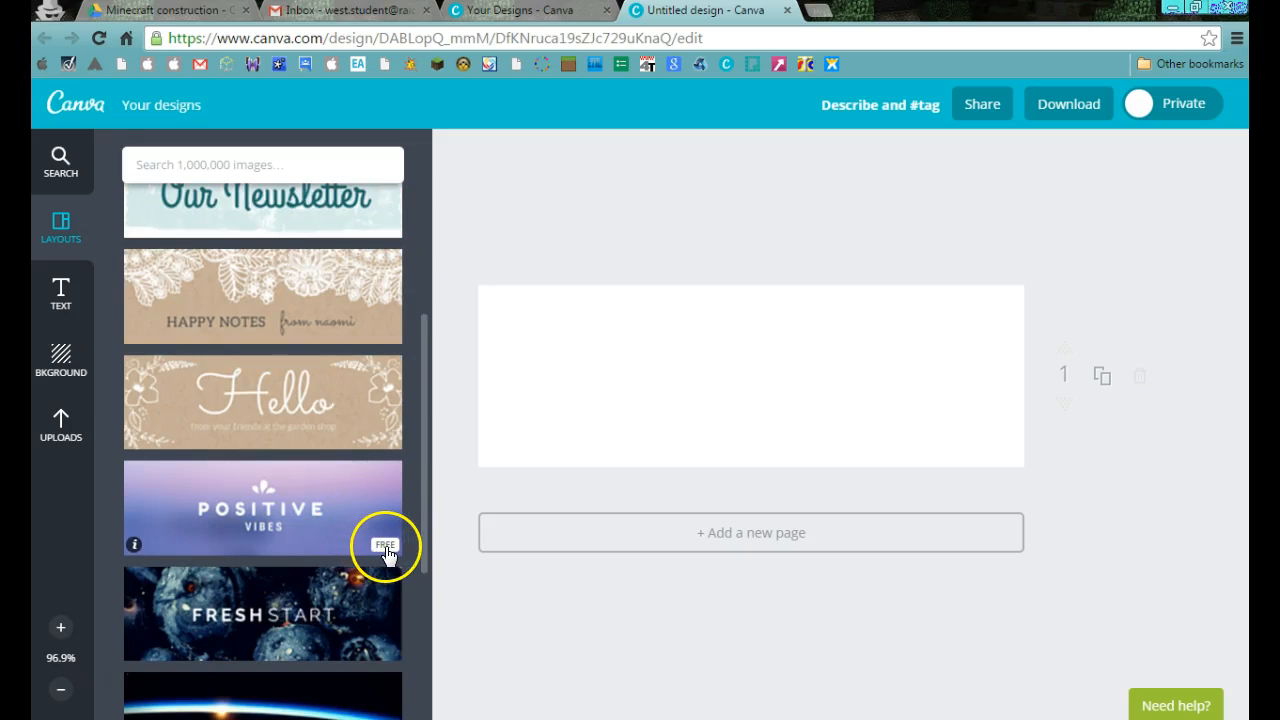
left_click(245, 498)
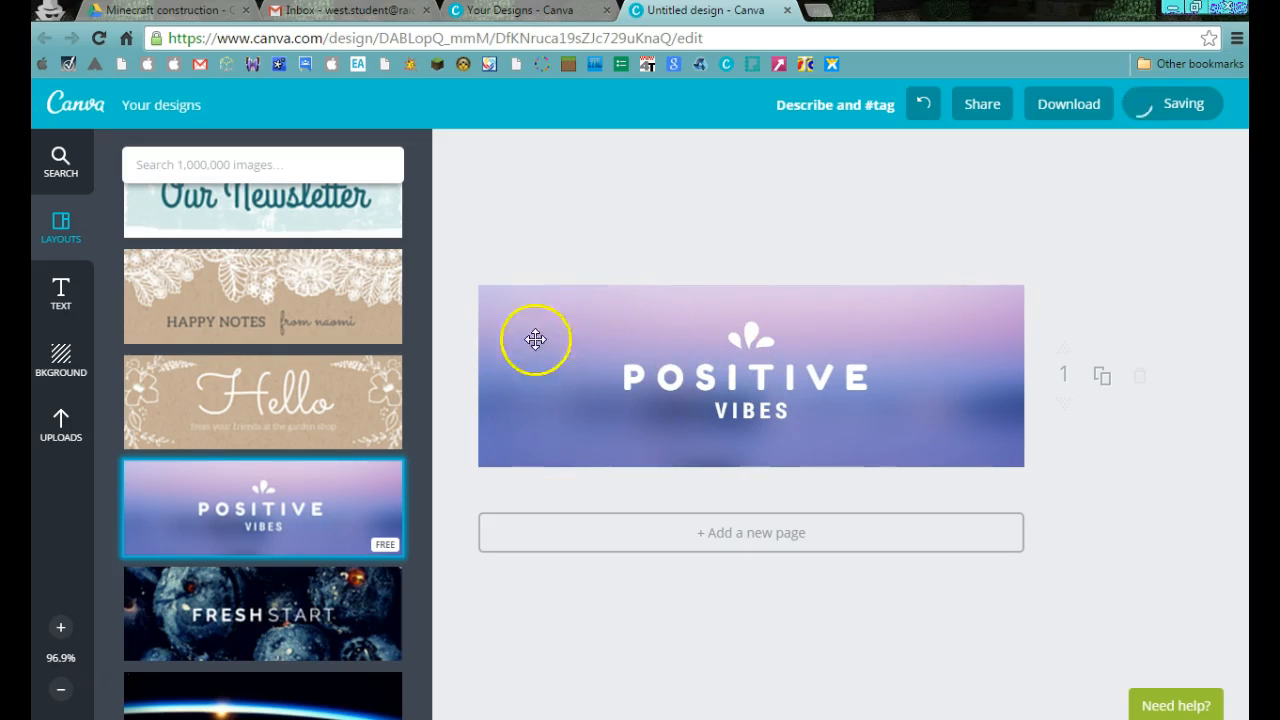
left_click(551, 422)
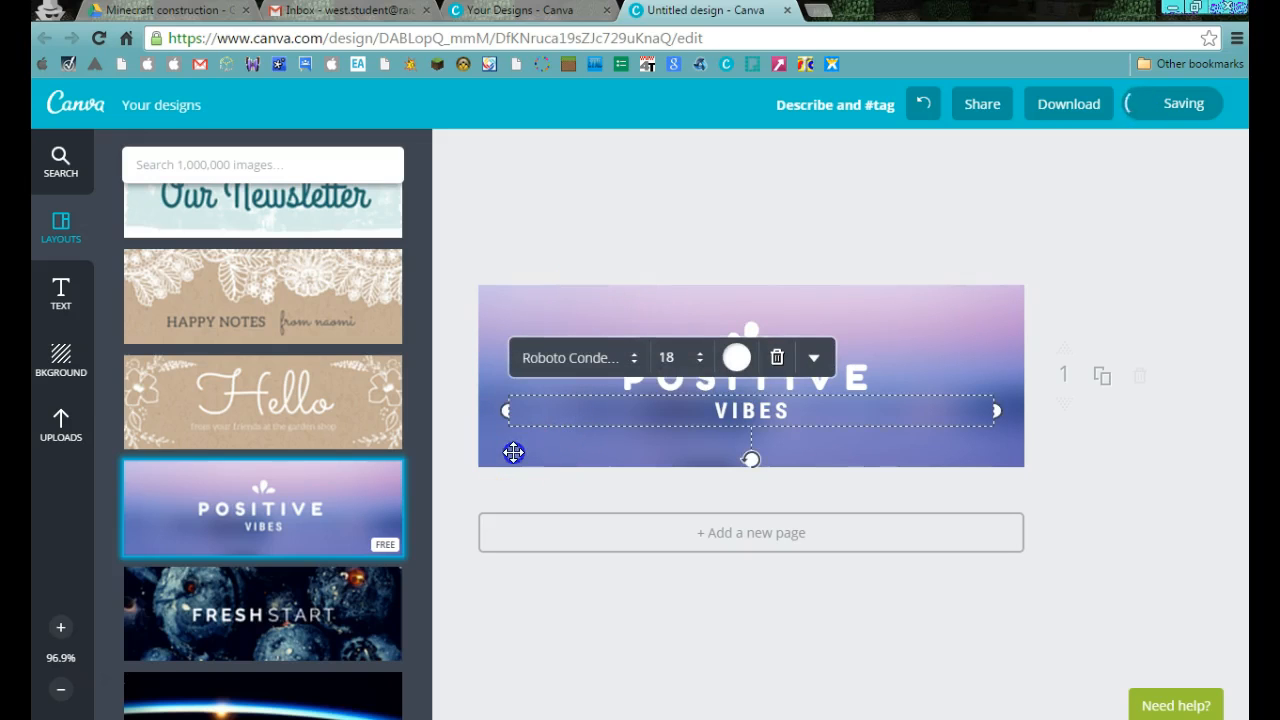
left_click(493, 458)
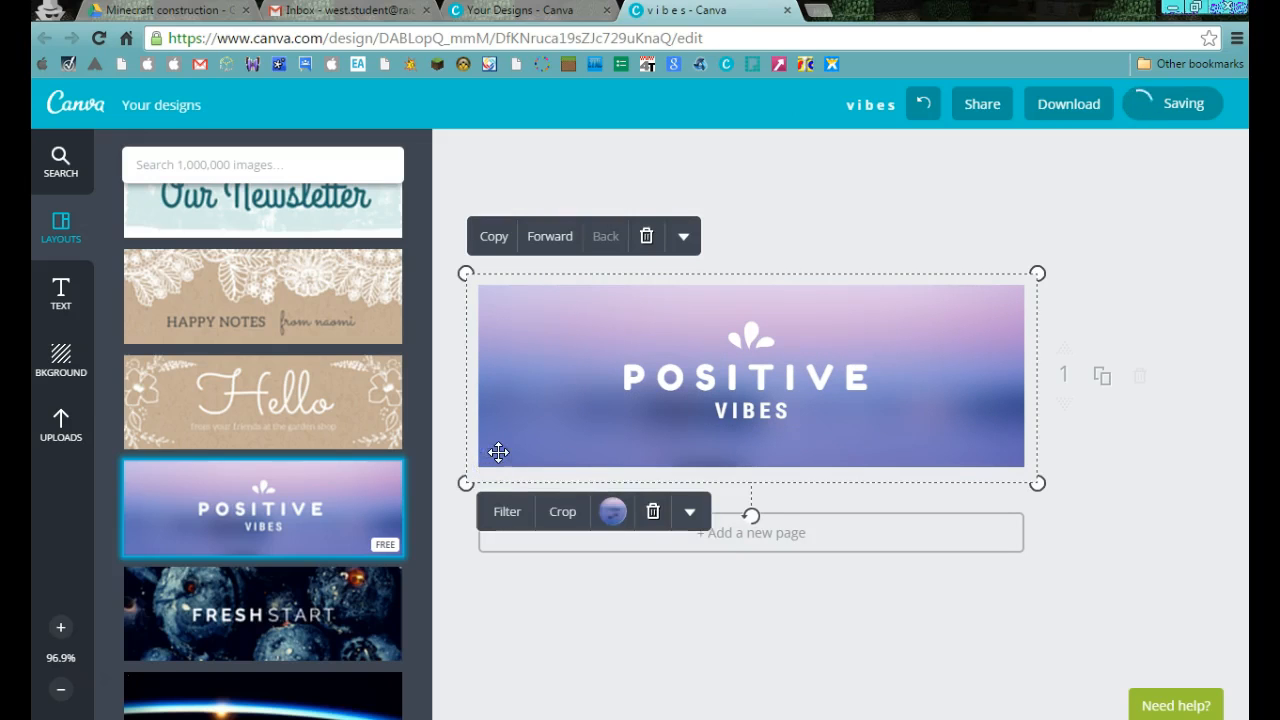
Replace the header's background image with a custom bright green fill chosen from the colour wheel.
left_click(613, 516)
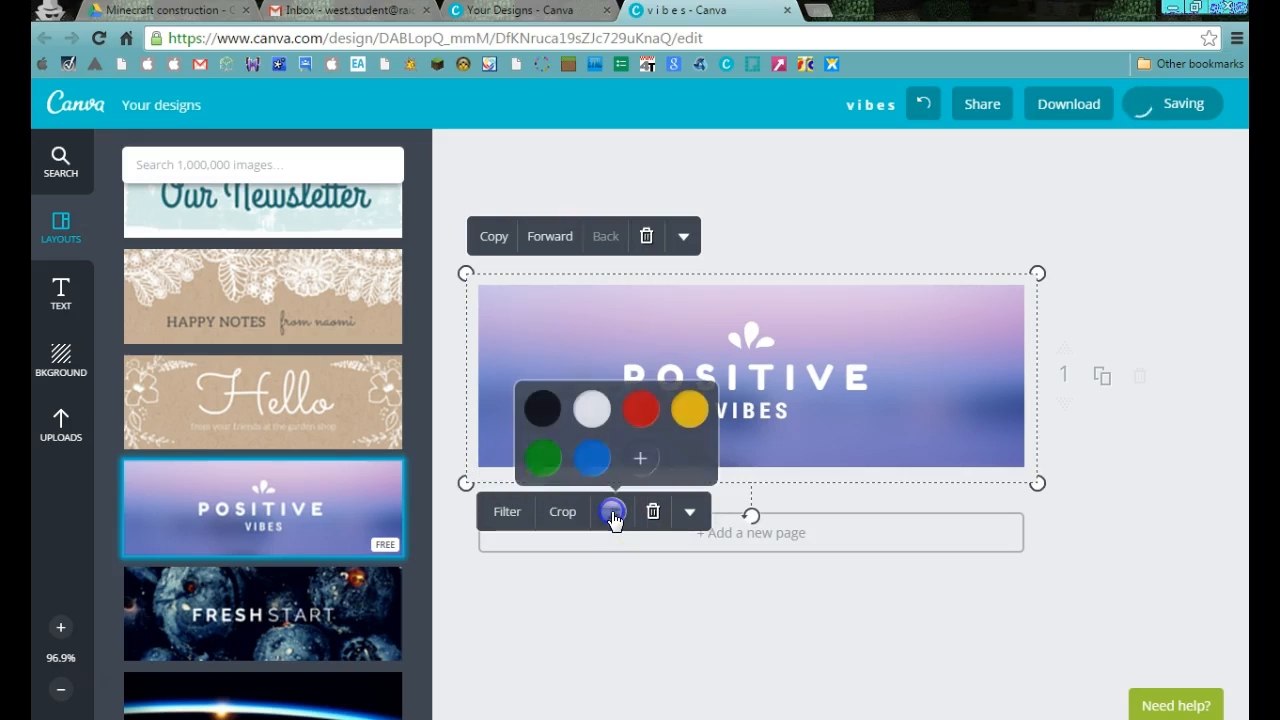
left_click(640, 458)
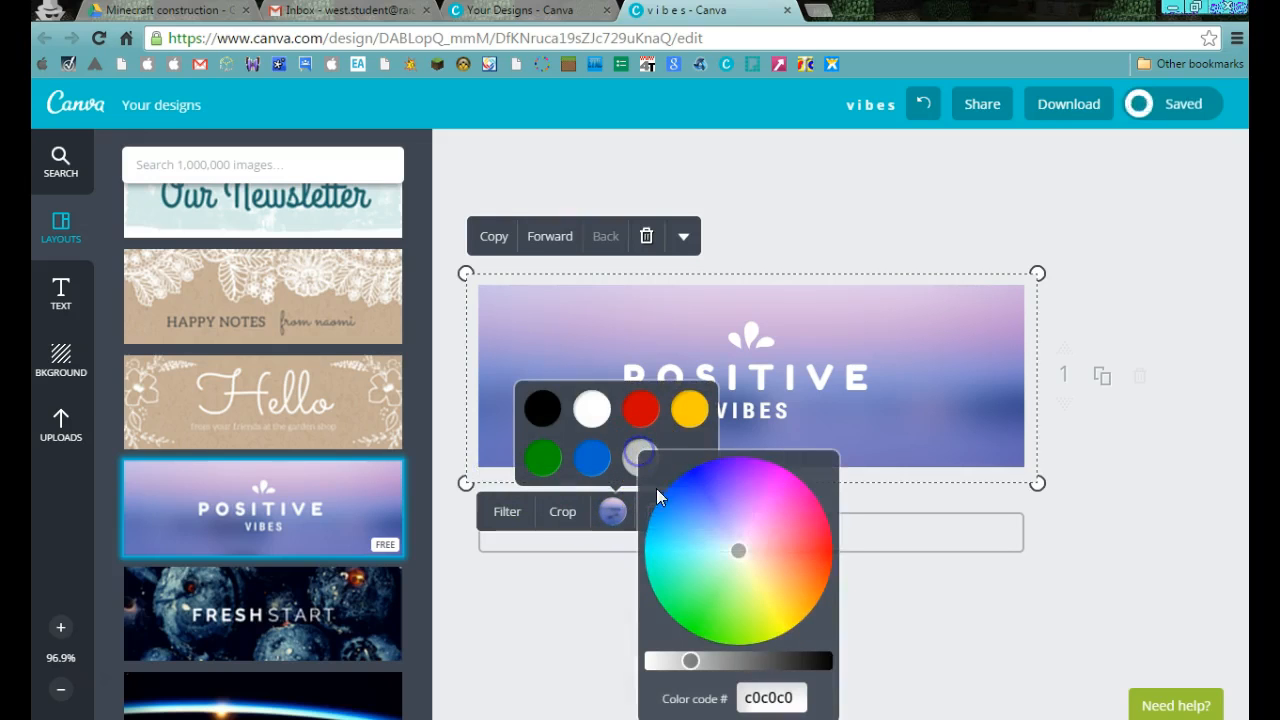
left_click(789, 568)
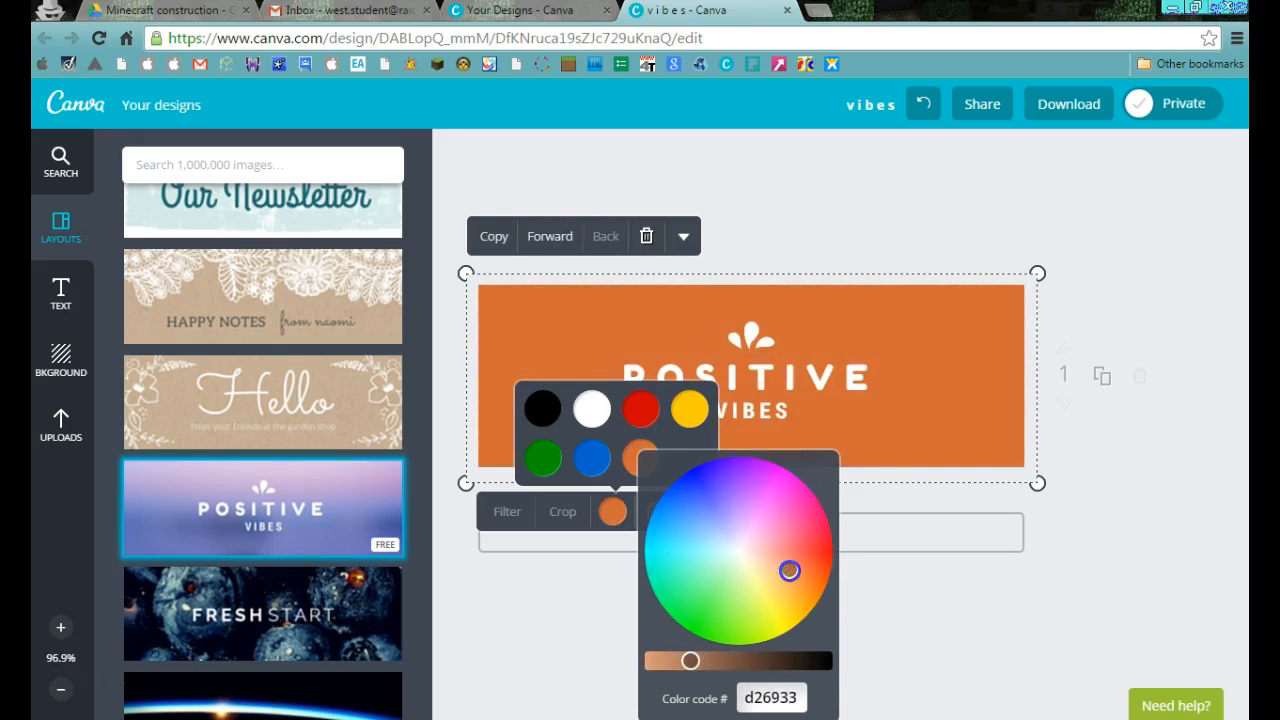
mouse_move(803, 579)
left_mouse_down()
mouse_move(807, 554)
mouse_move(787, 554)
left_mouse_up()
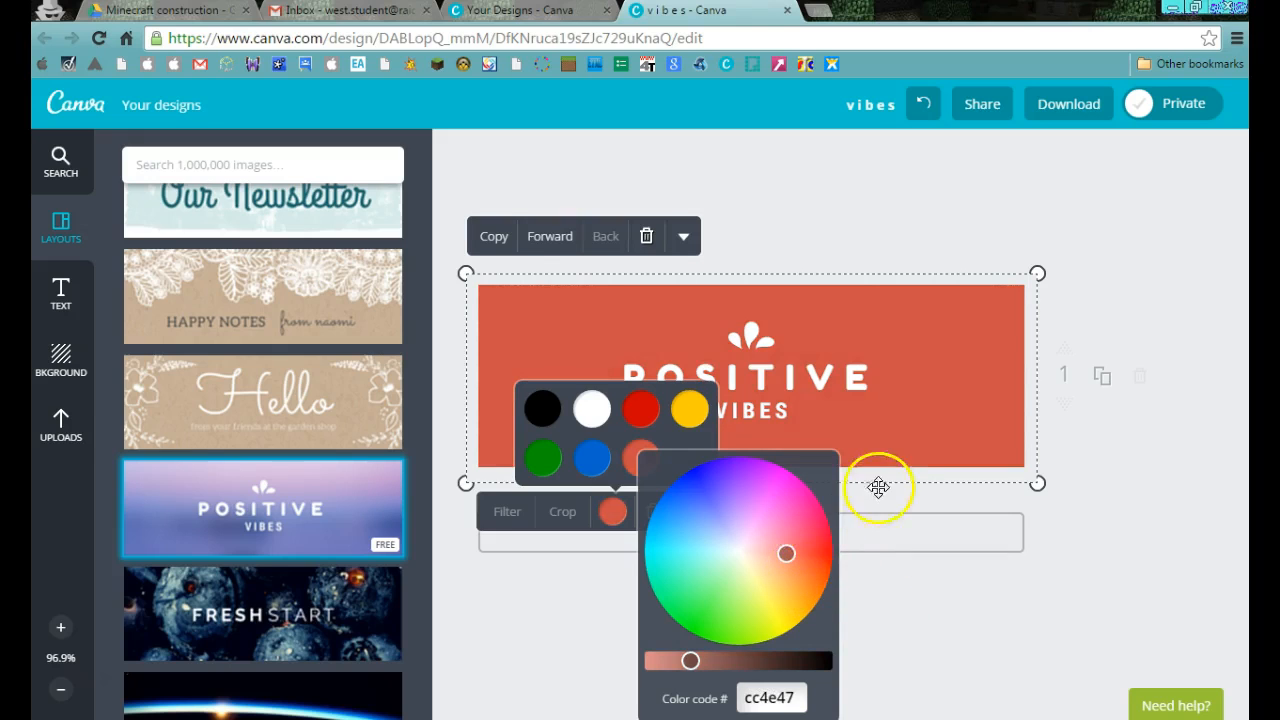
left_click_drag(793, 557, 714, 611)
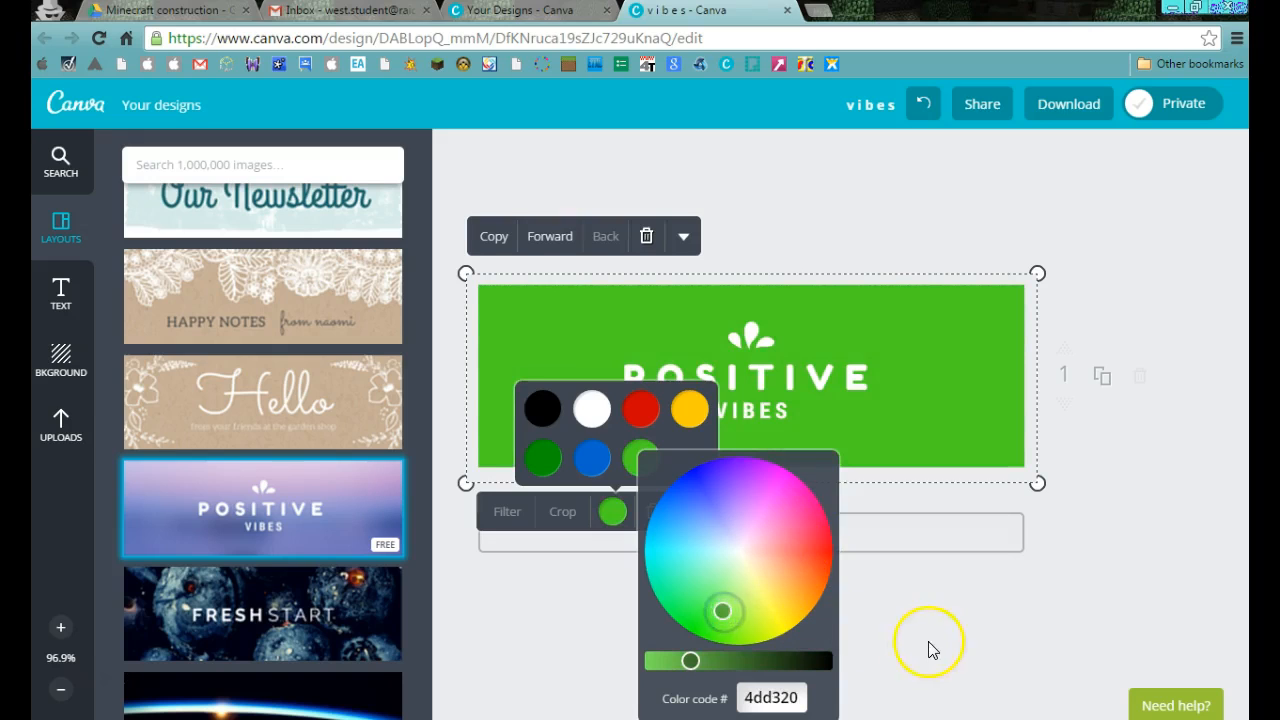
left_click(960, 636)
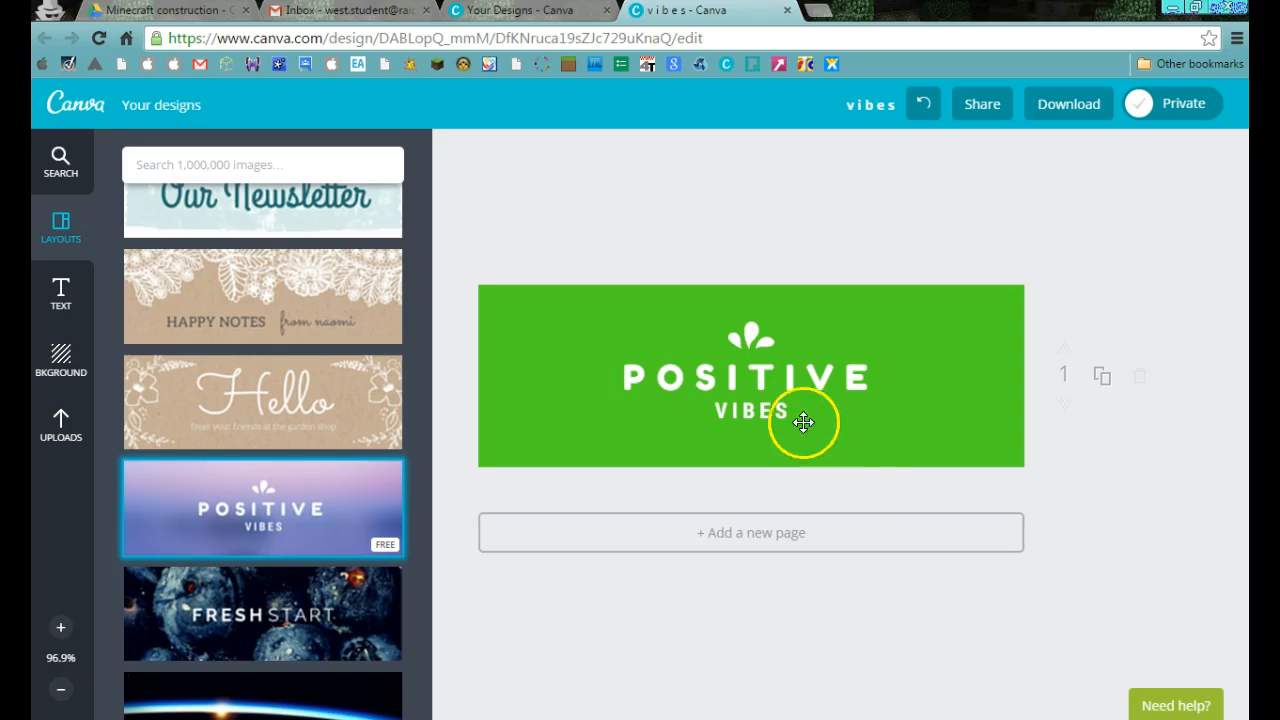
left_click(798, 377)
left_click(797, 375)
left_click(855, 375)
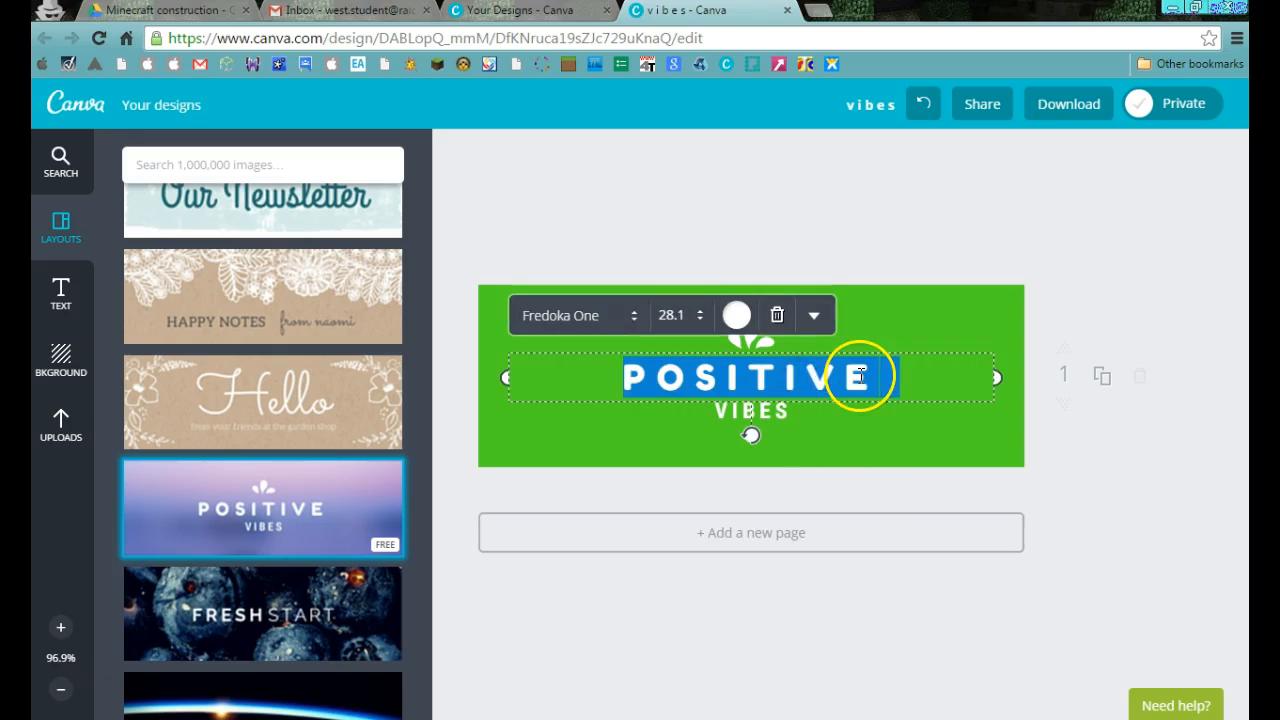
double_click(865, 374)
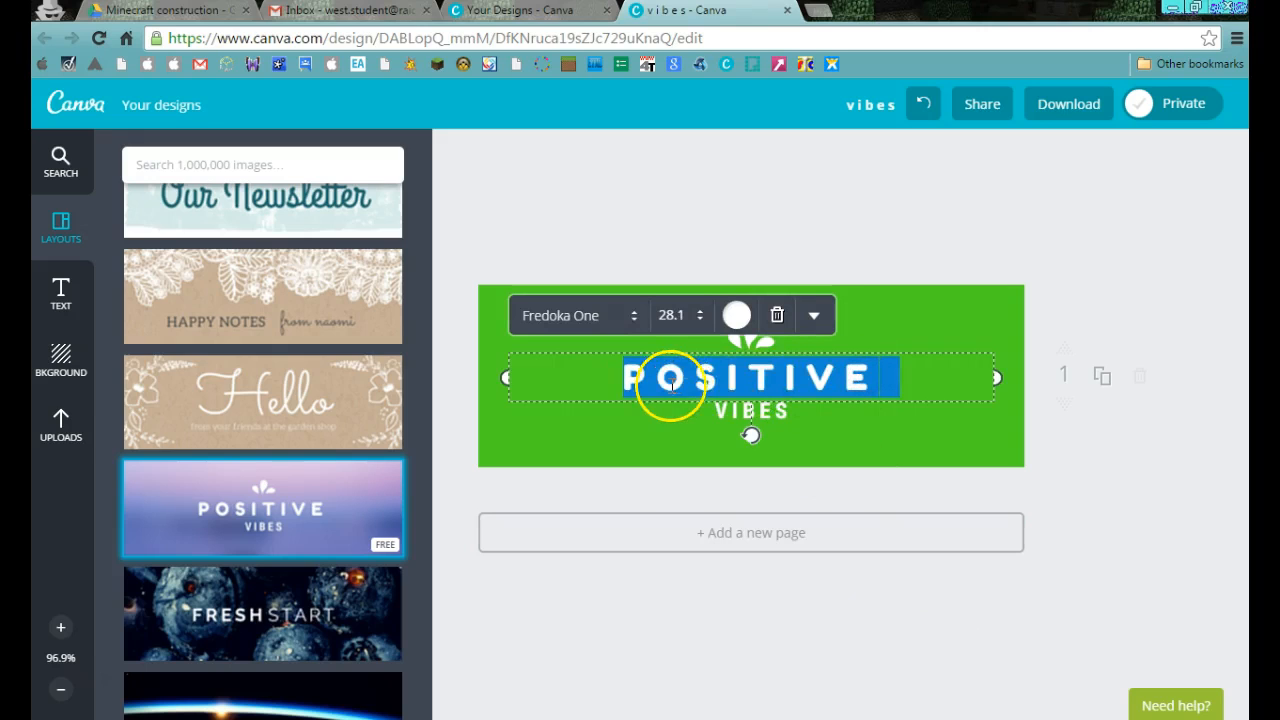
Recolour the word "VIBES" in the header to the palette's blue.
left_click(748, 410)
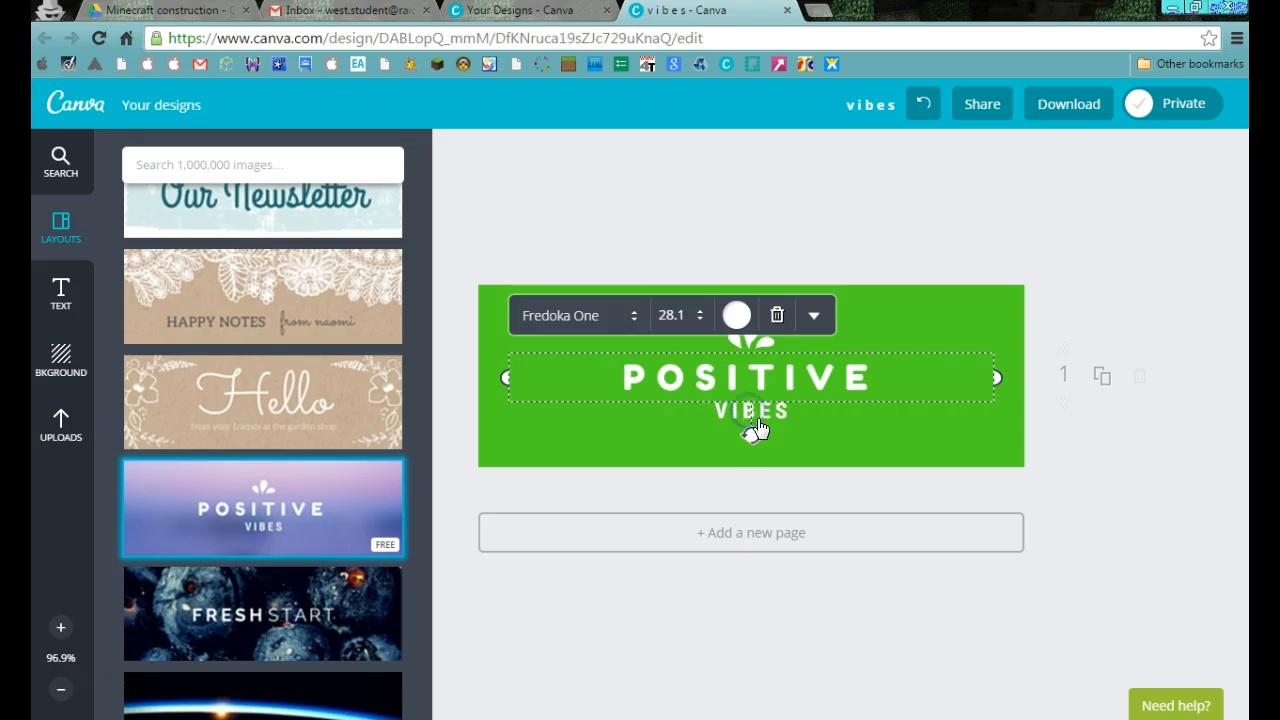
left_click(806, 462)
left_click(759, 418)
left_click_drag(759, 418, 706, 420)
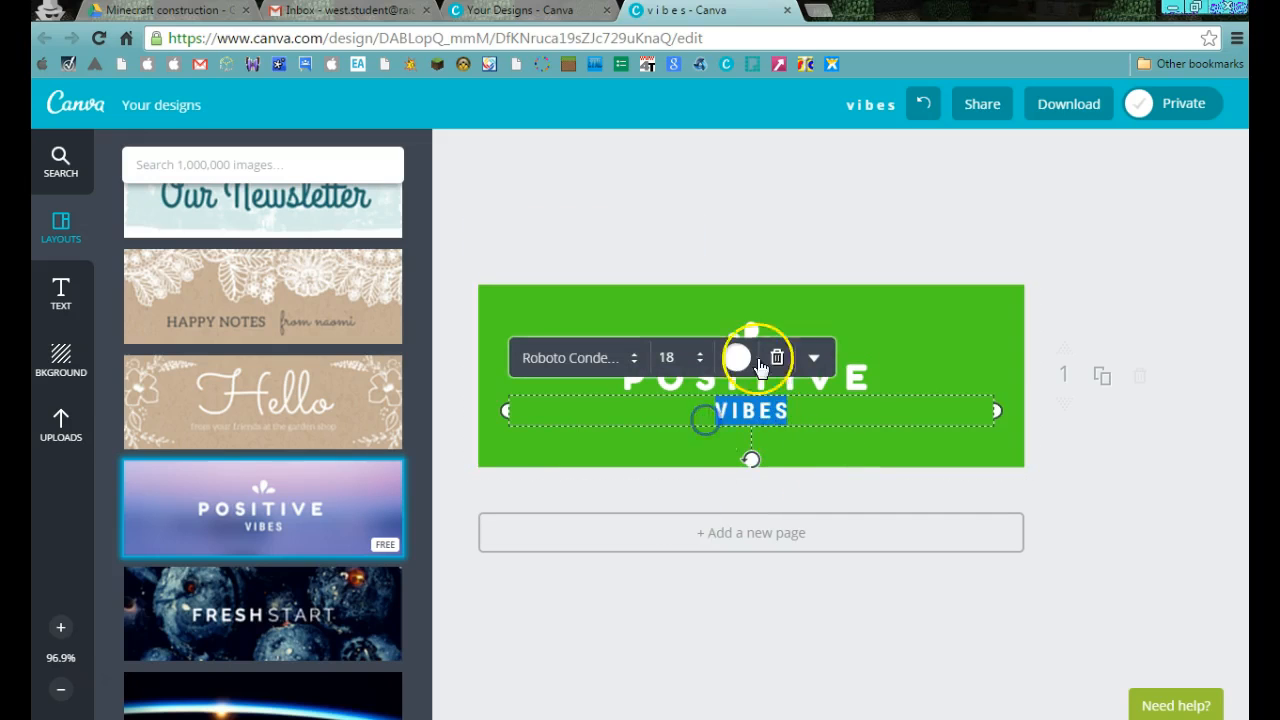
left_click(827, 453)
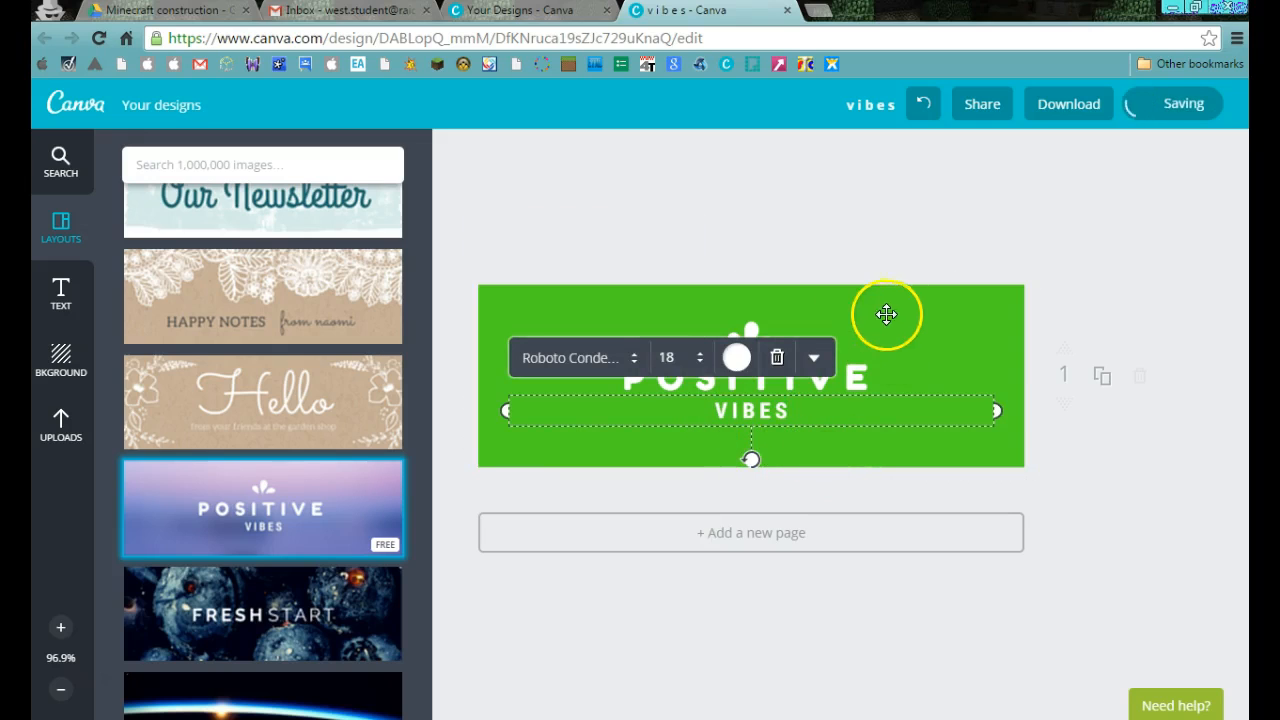
left_click(736, 357)
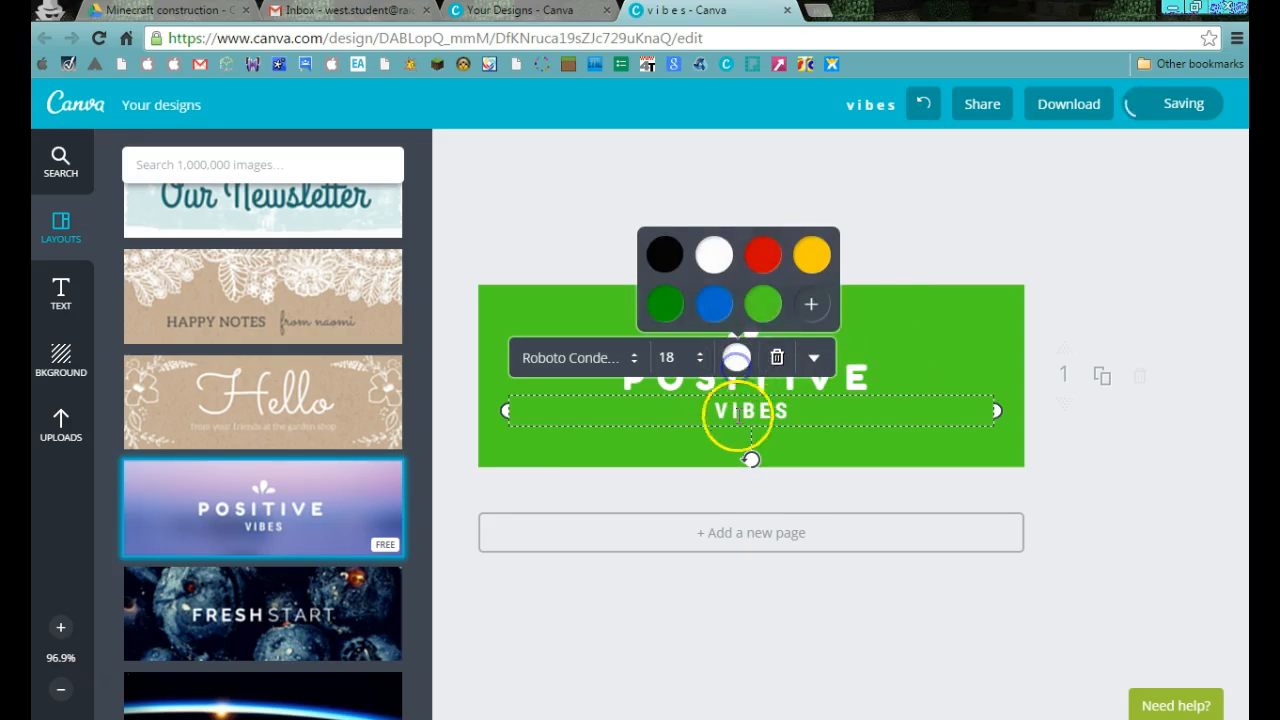
left_click(715, 305)
left_click(829, 466)
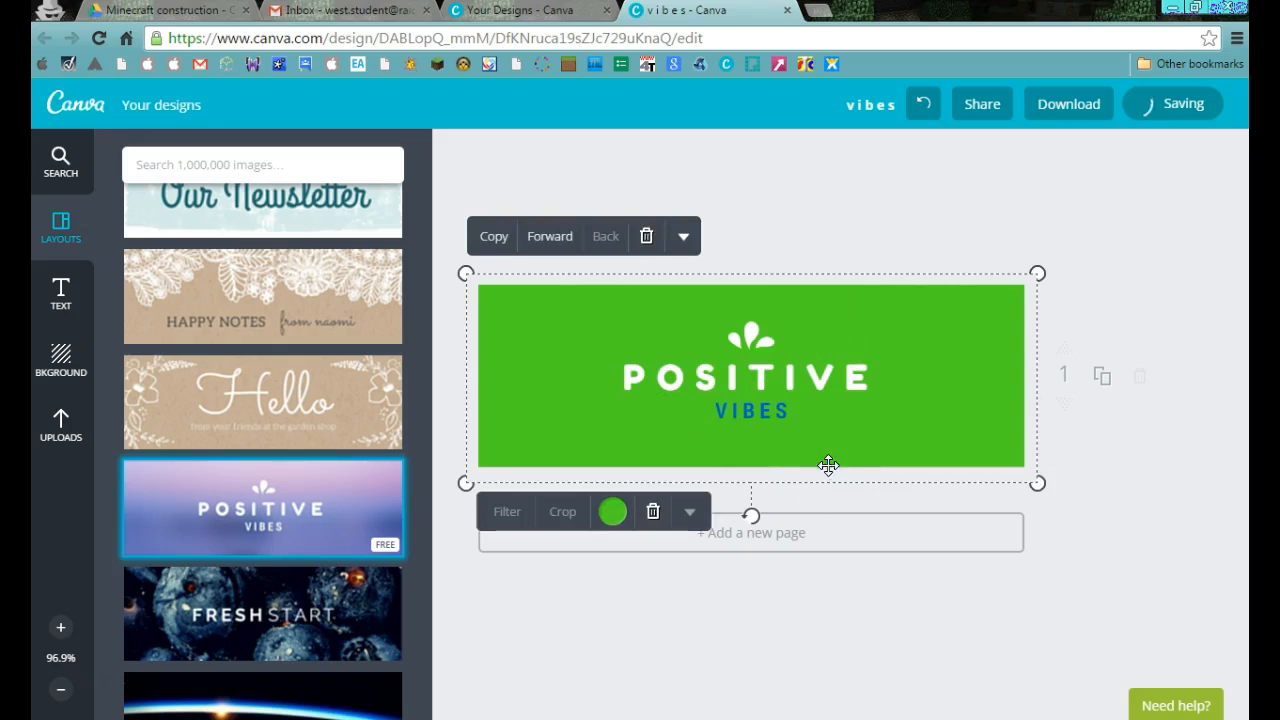
Recolour the white petal graphic above "POSITIVE" to the palette's yellow.
left_click(751, 337)
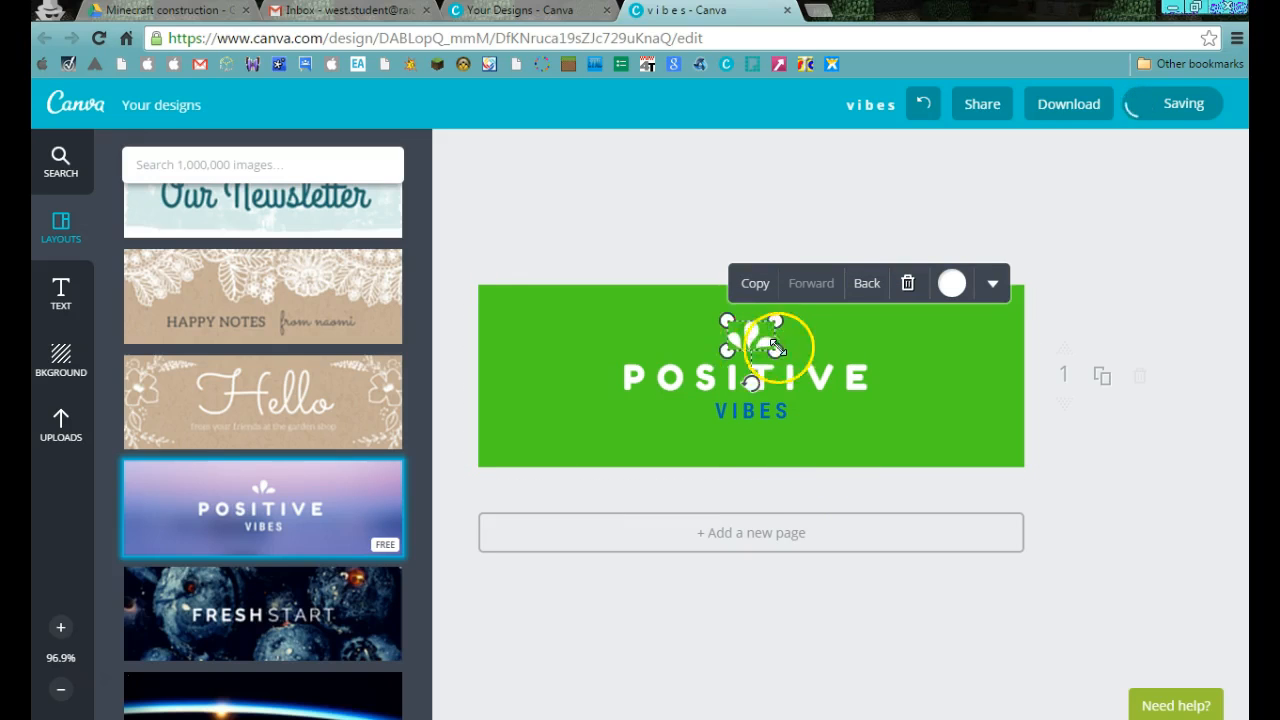
left_click(950, 283)
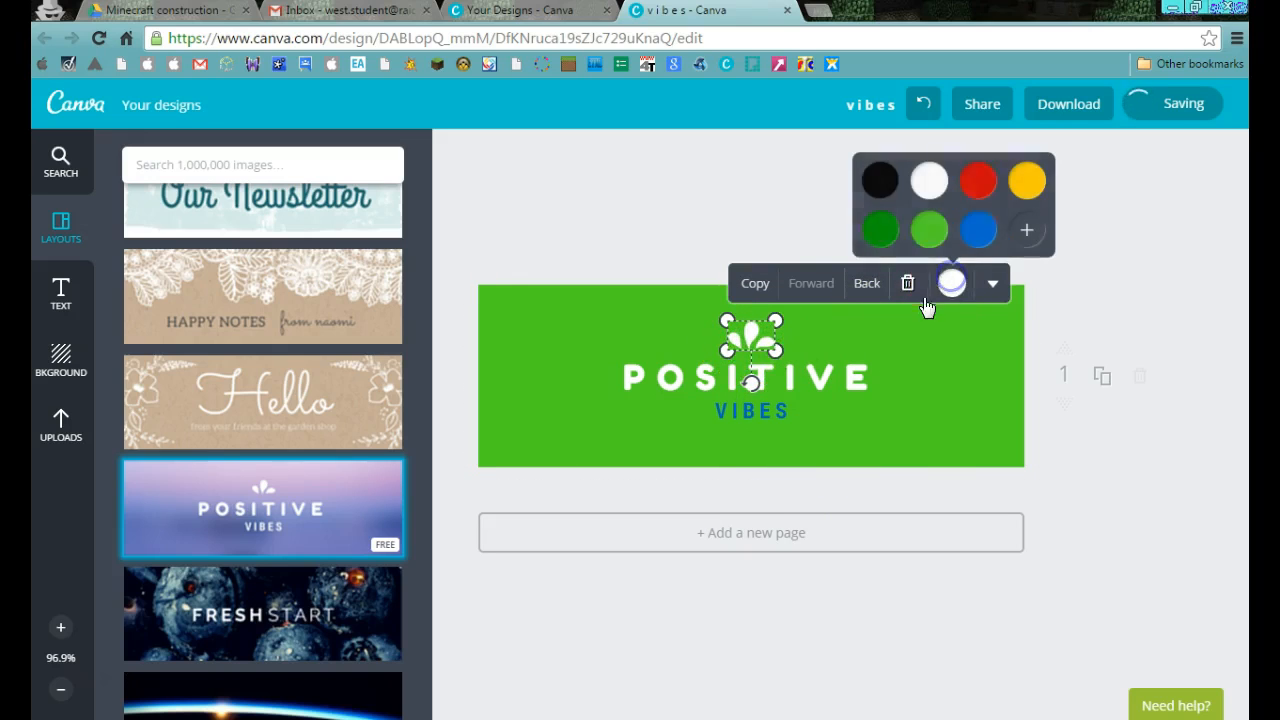
left_click(1029, 182)
left_click(852, 337)
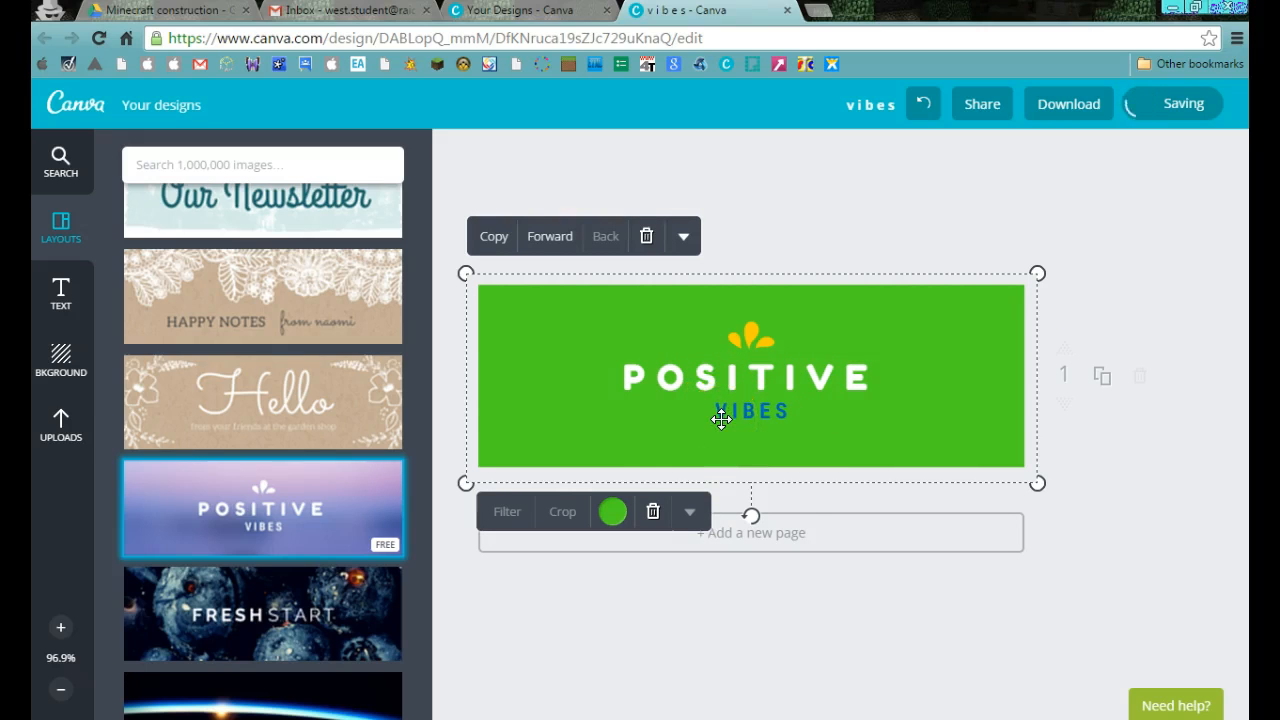
Enlarge the yellow petal graphic and move it to the upper-left corner of the header.
left_click(735, 342)
mouse_move(746, 347)
left_mouse_down()
mouse_move(675, 354)
mouse_move(755, 362)
left_mouse_up()
left_click(745, 340)
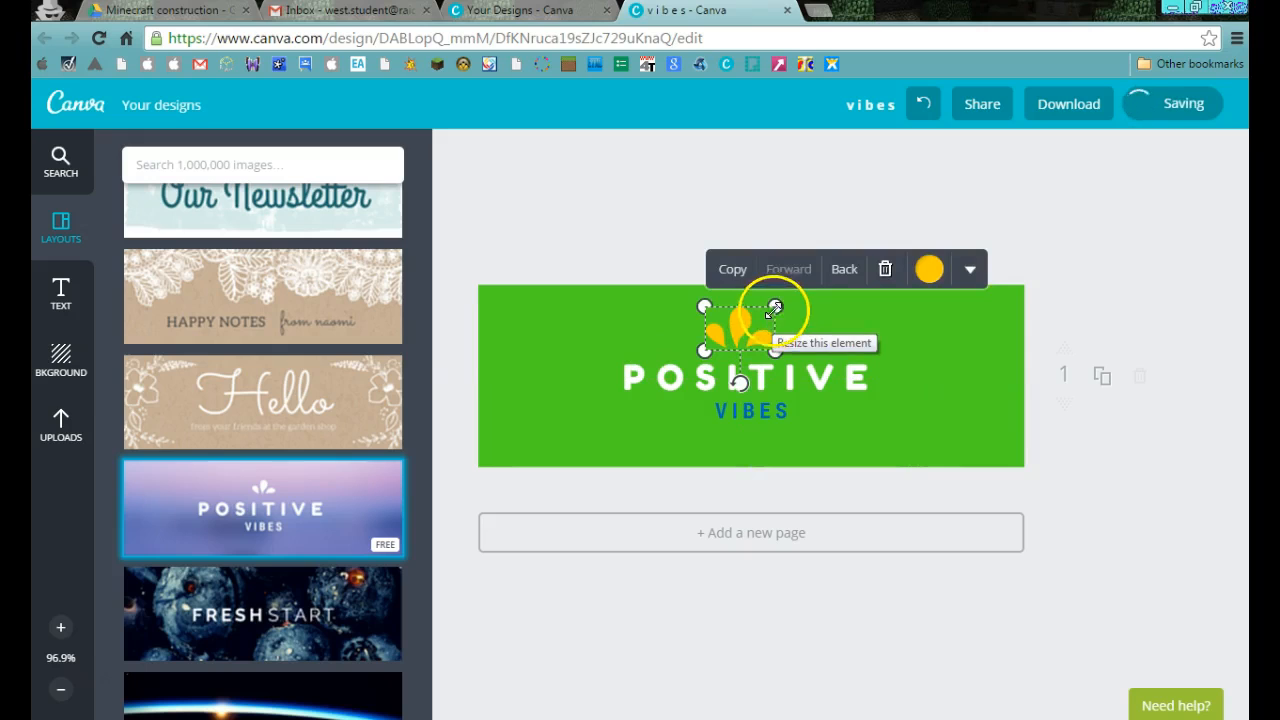
left_click_drag(727, 300, 554, 309)
left_click(645, 443)
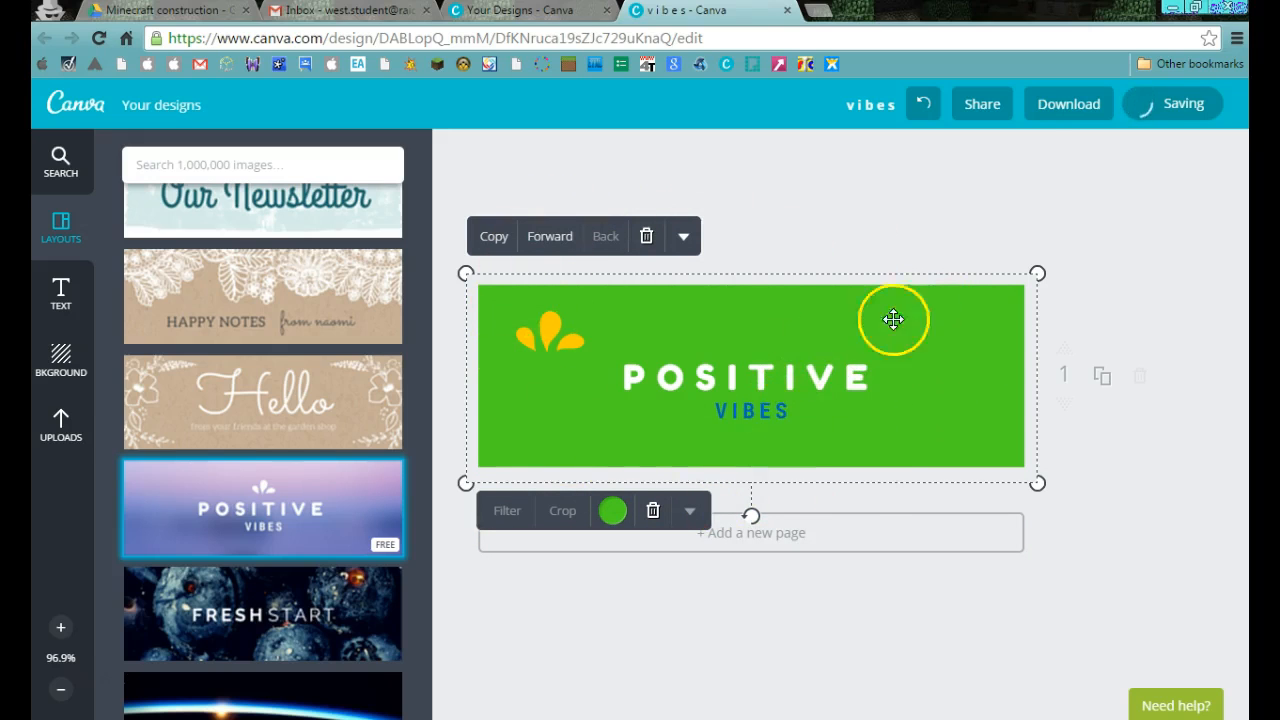
Download the finished header as an image and close the design-ready dialog.
left_click(1064, 108)
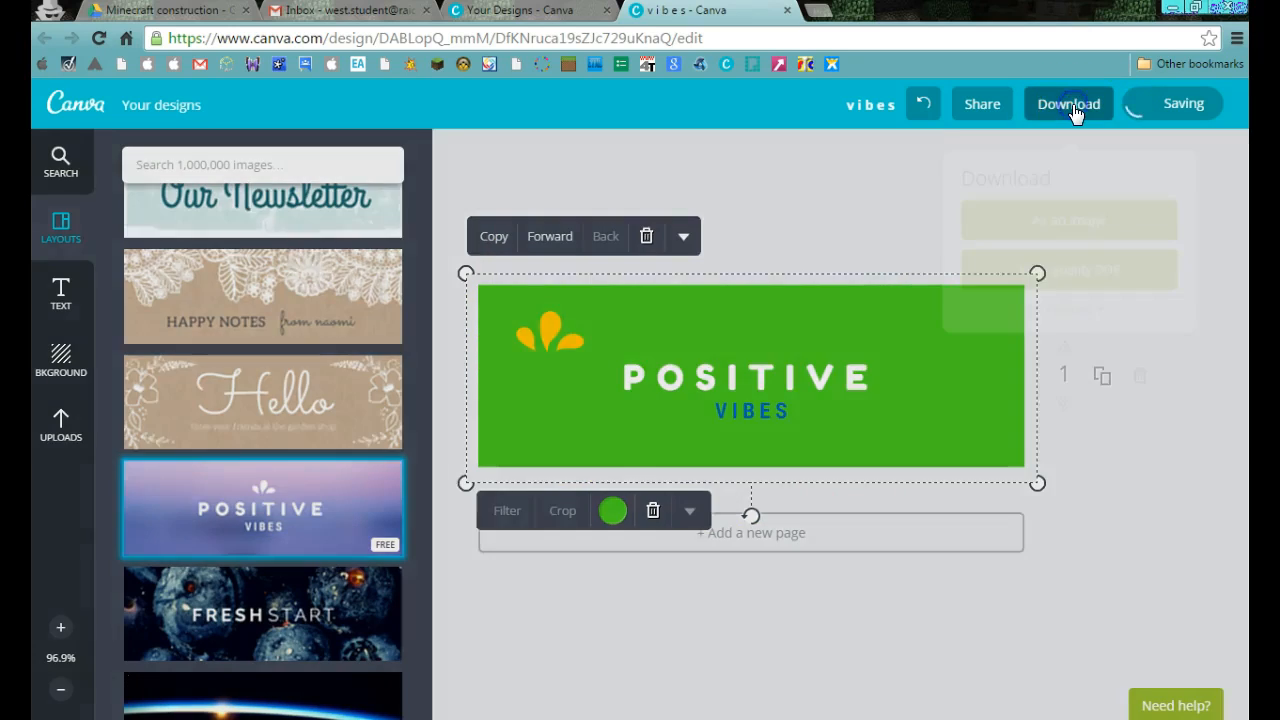
left_click(1068, 218)
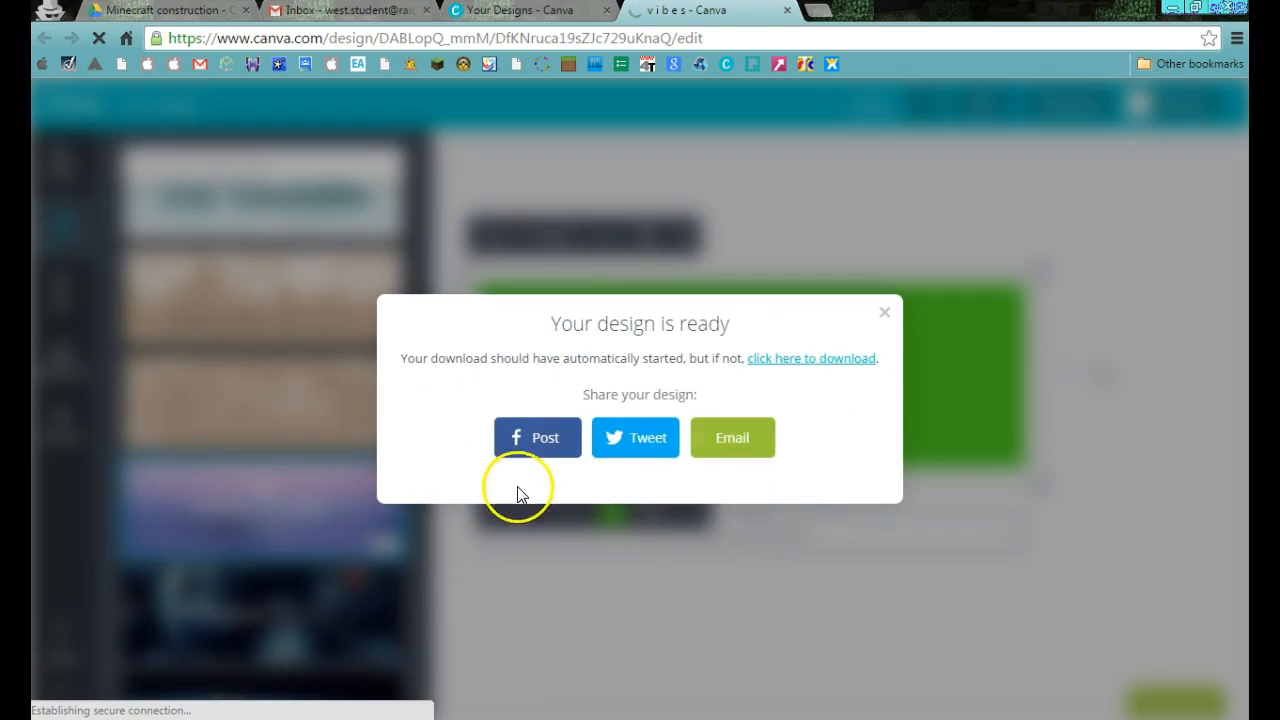
left_click(886, 292)
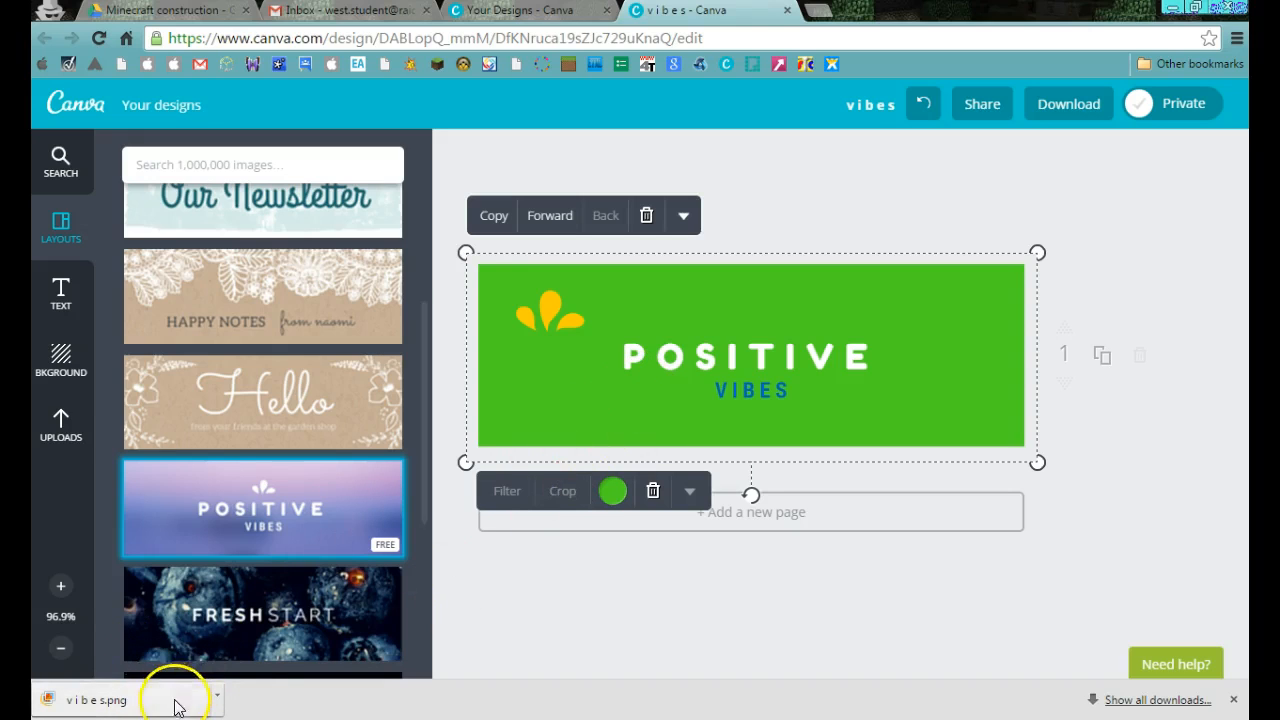
Switch to Google Drive, upload the downloaded "v i b e s.png" to the Minecraft construction folder and dismiss the upload window.
left_click(171, 13)
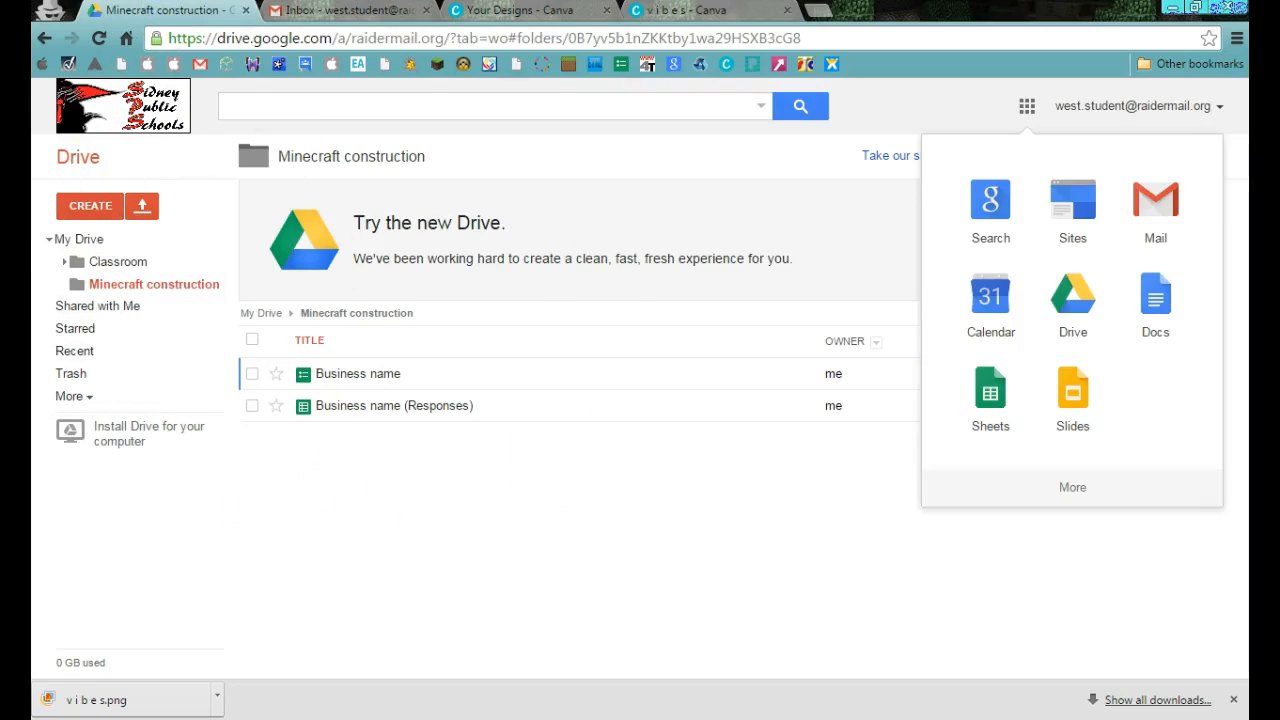
left_click(406, 508)
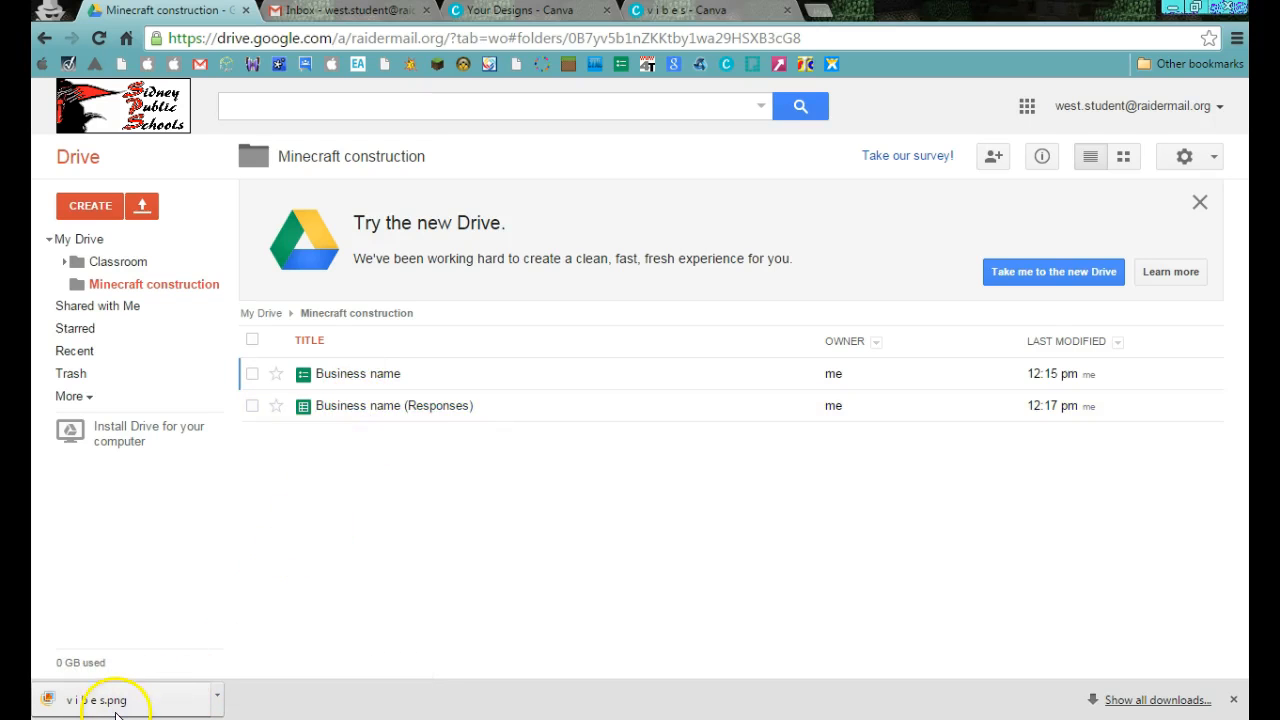
left_click_drag(112, 705, 371, 451)
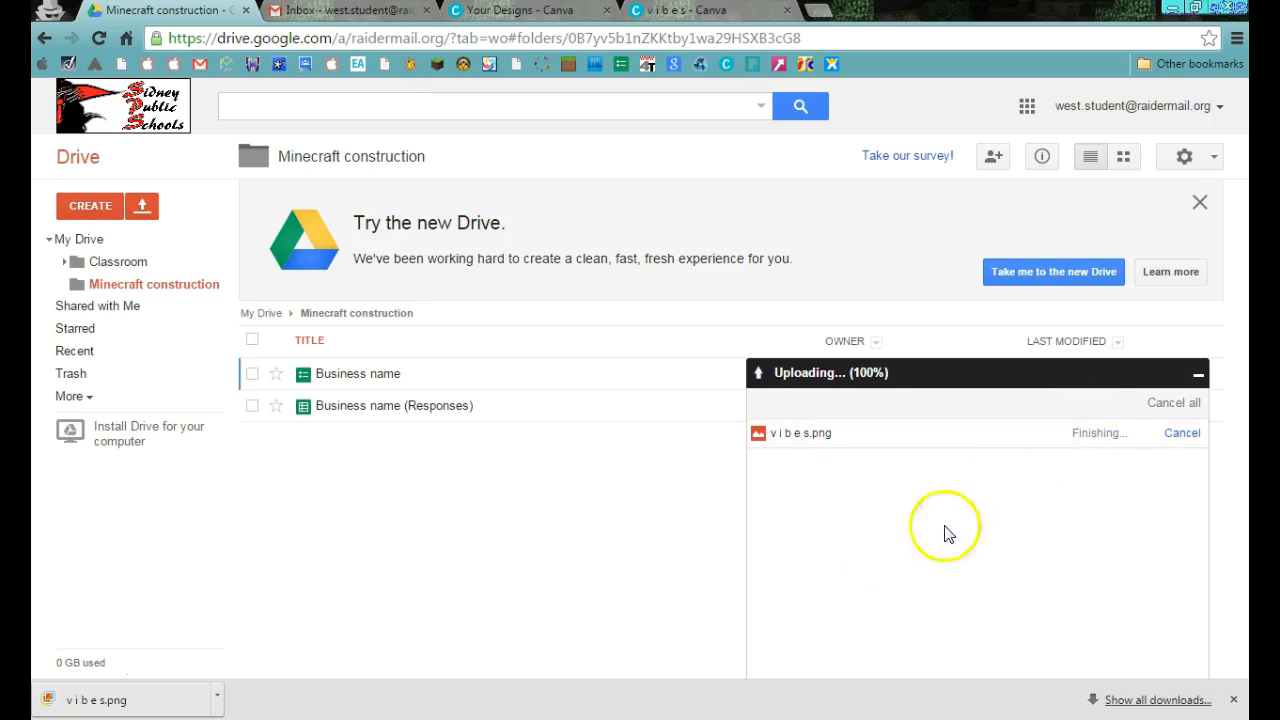
left_click(382, 472)
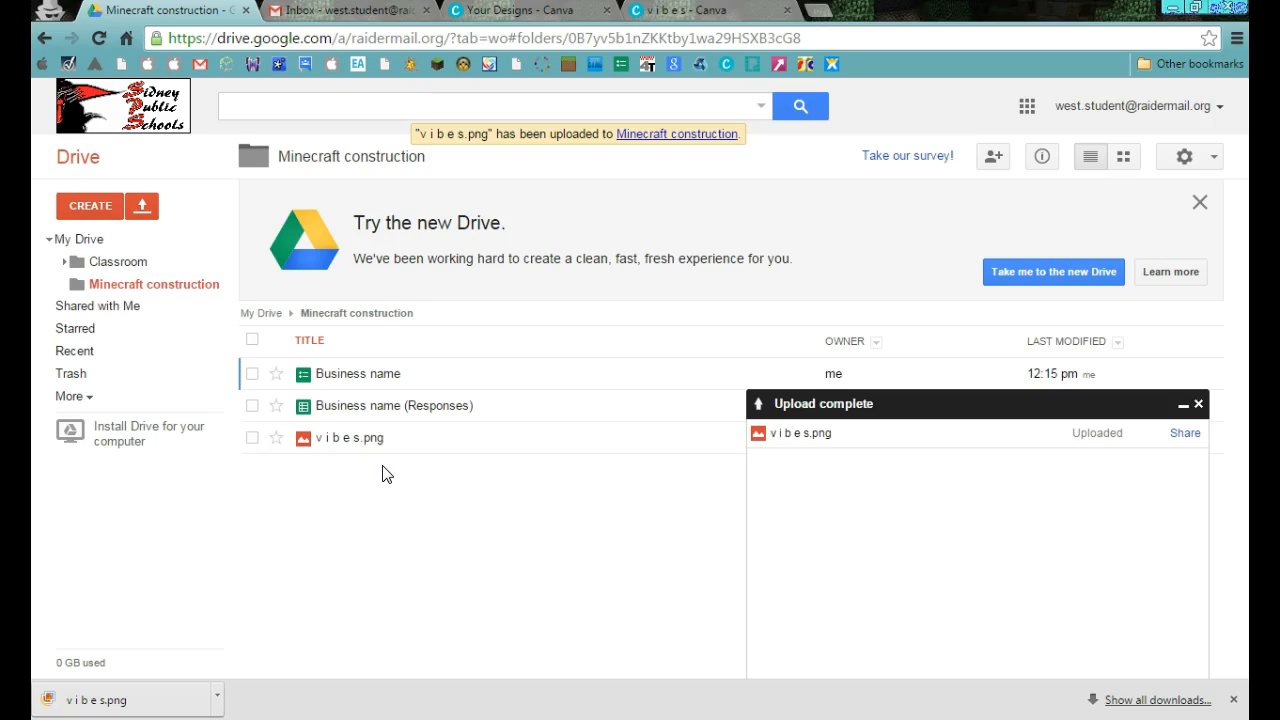
left_click(1199, 406)
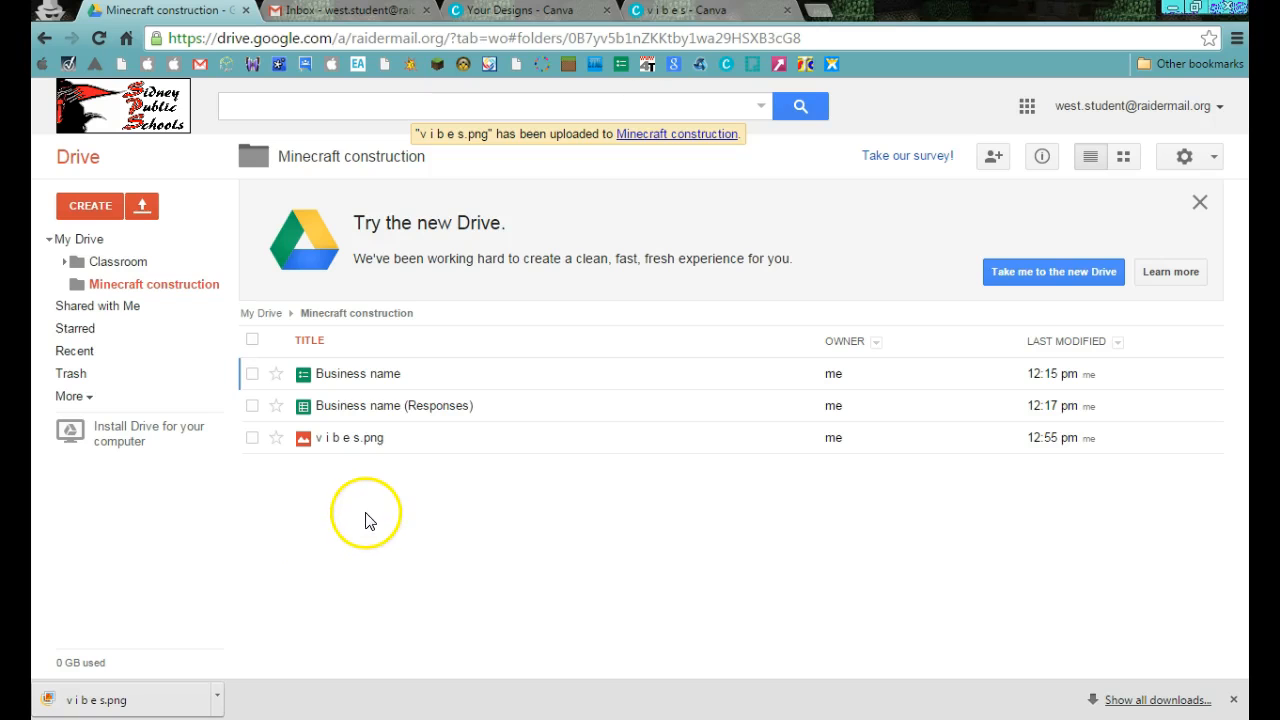
Return to the Gmail draft and insert "v i b e s.png" inline above the signature.
left_click(345, 11)
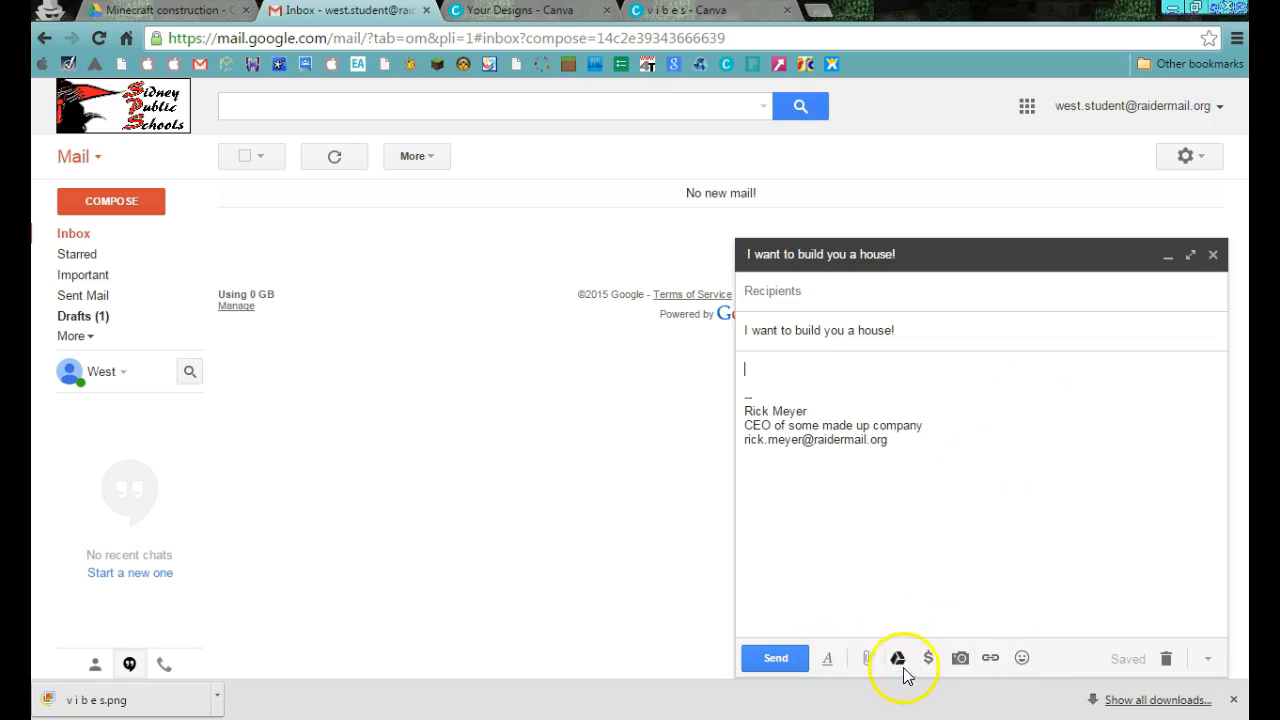
left_click(960, 659)
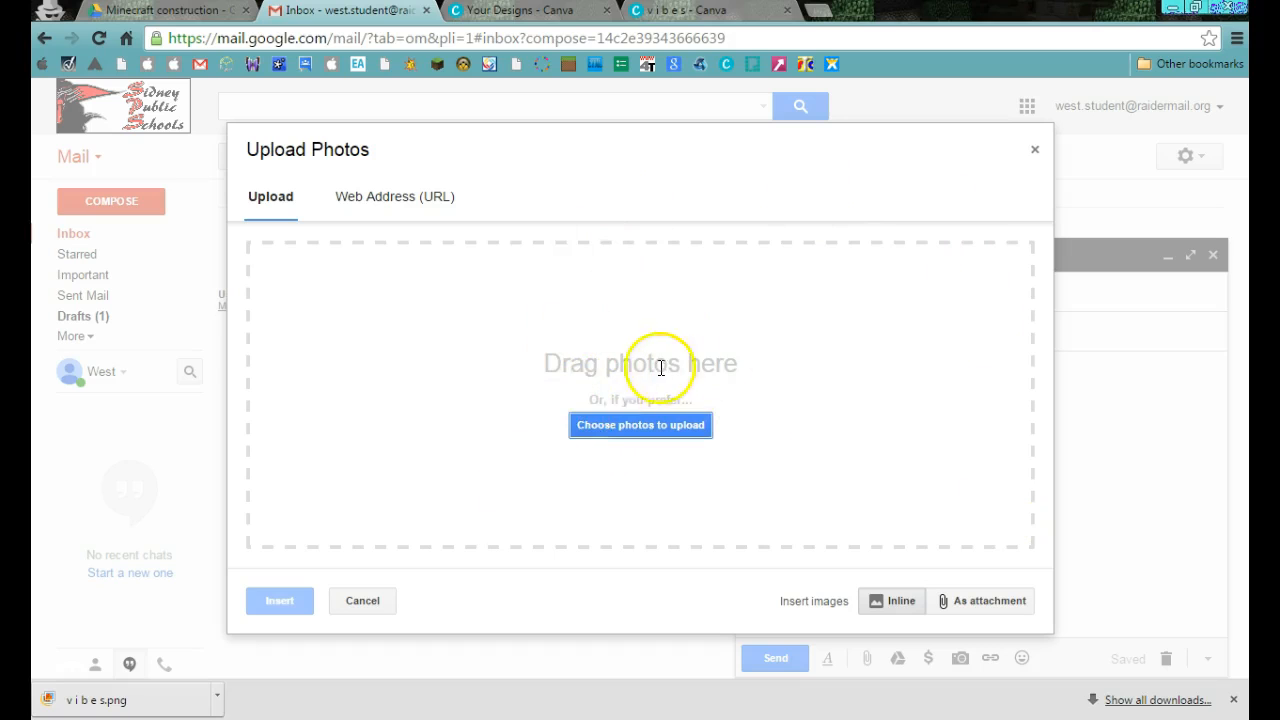
left_click_drag(108, 697, 549, 374)
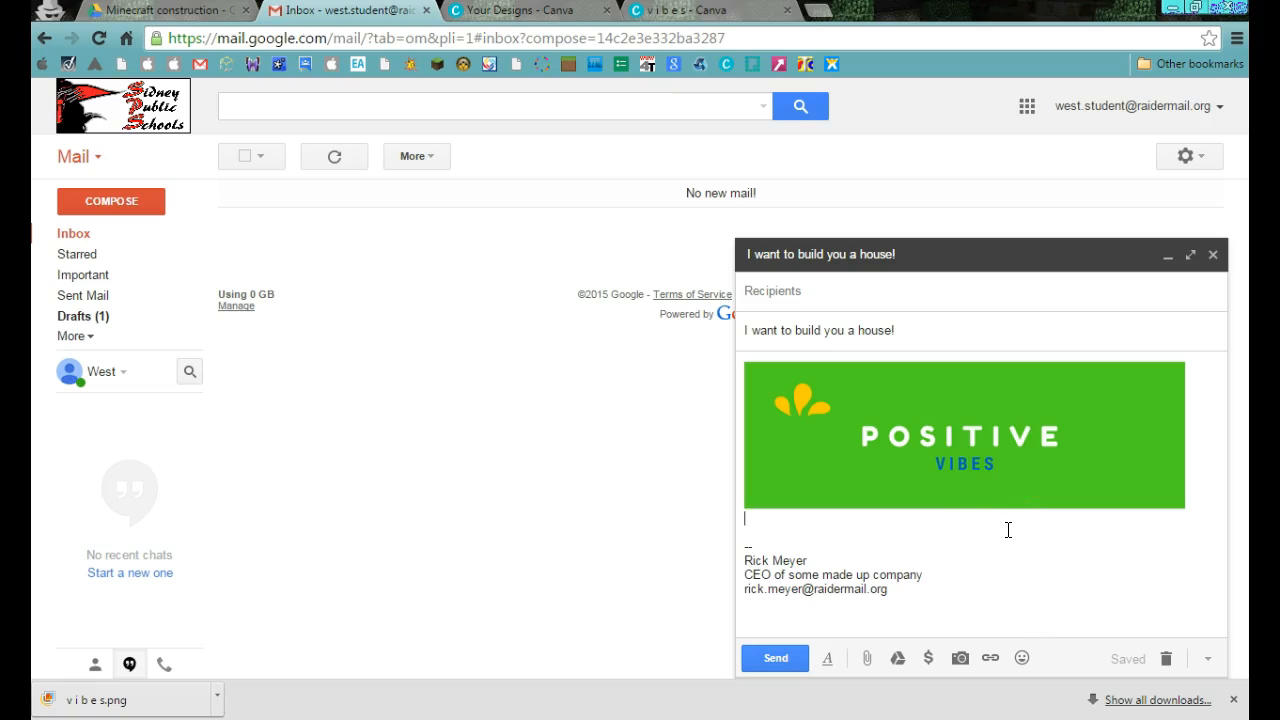
Add the greeting placeholder "Name," beneath the header image and begin a new line.
left_click(849, 509)
type("Nam")
key("BackSpace")
type("ame:")
key("Return")
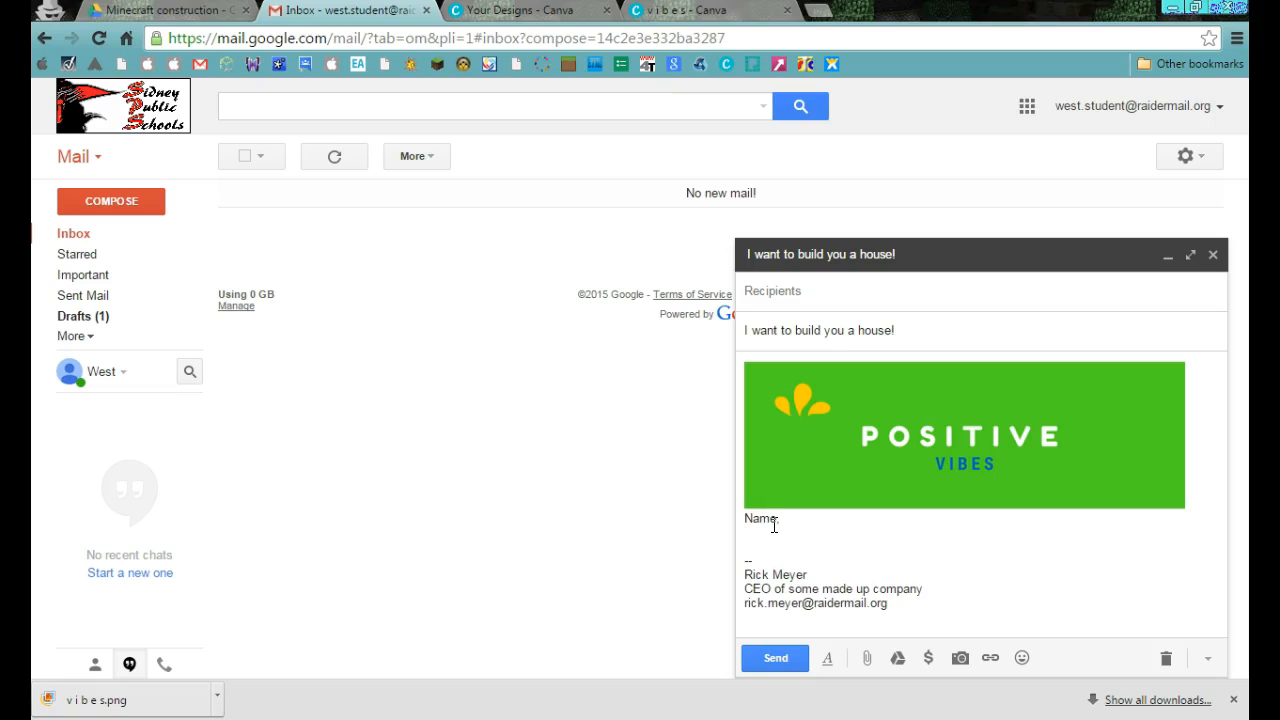
Begin the message body below the greeting with "Introduce yourself," and erase the premature wording "give them directions".
type("Intro")
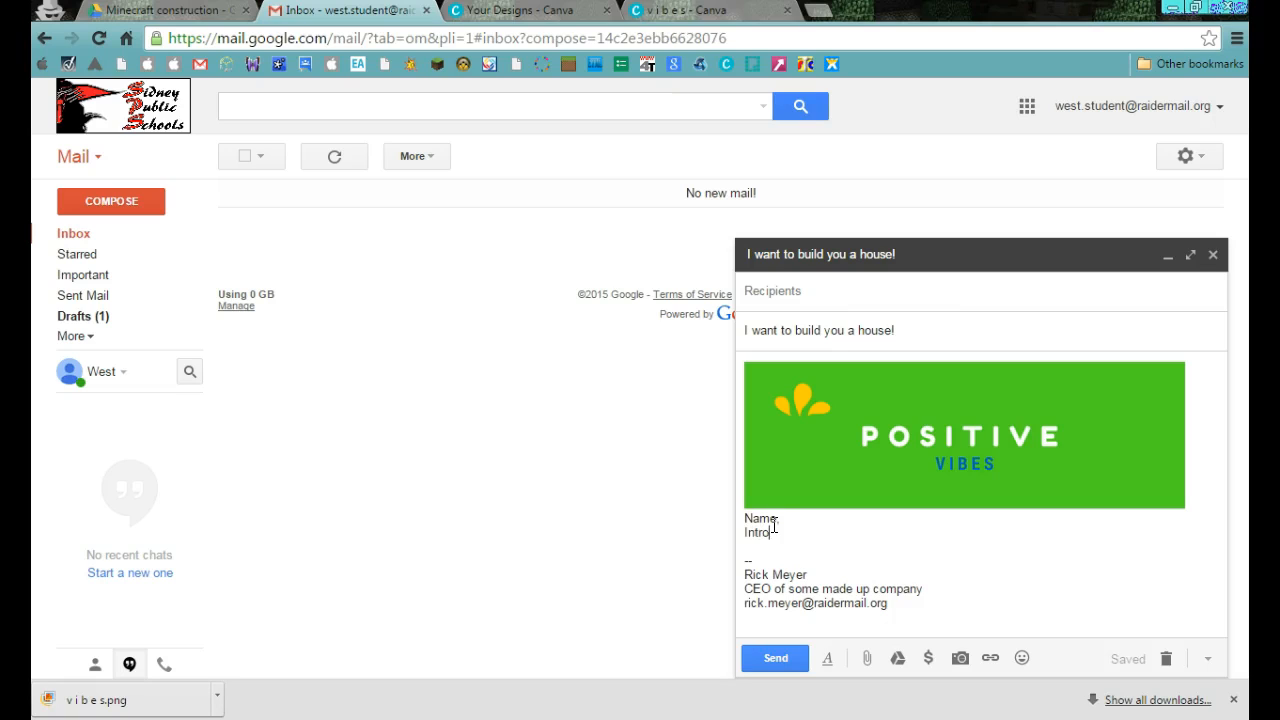
type("duce yourse")
type("lf, give them directions")
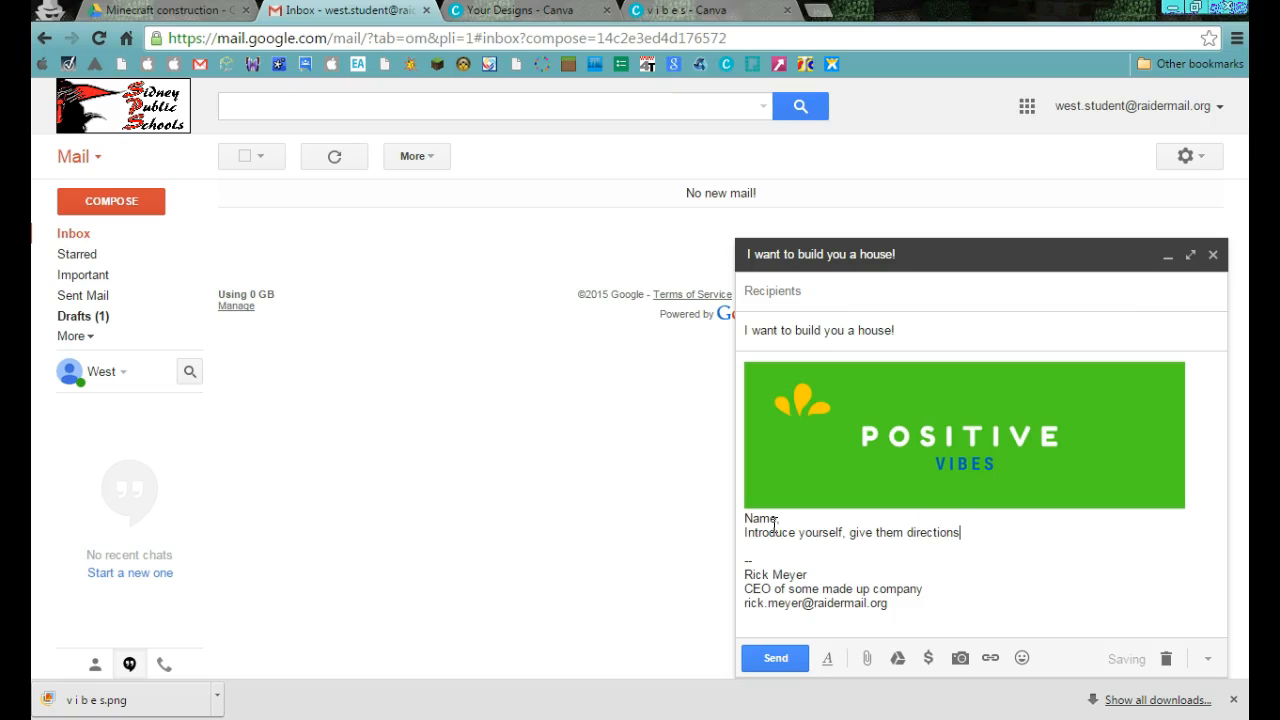
key("BackSpace")
key("BackSpace")
key("BackSpace")
key("BackSpace")
key("BackSpace")
key("BackSpace")
key("BackSpace")
key("BackSpace")
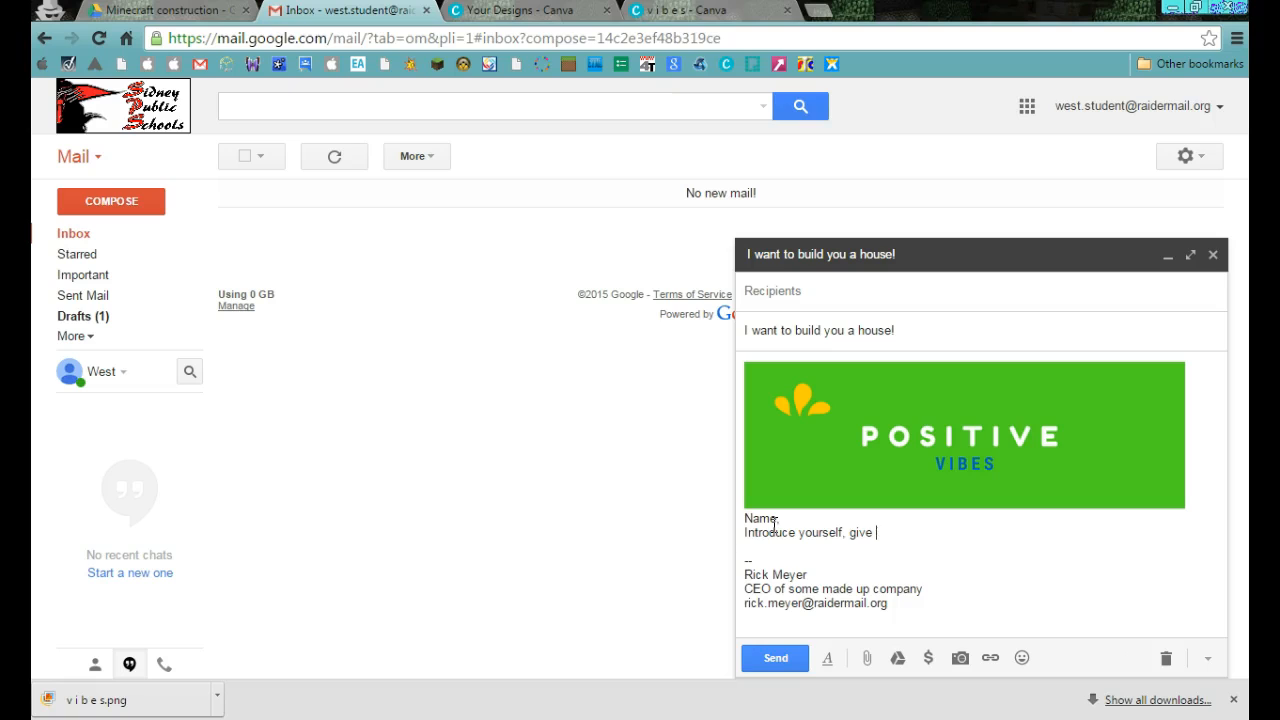
Continue the body sentence with "tell them you would like to build them a house".
type("tell them y")
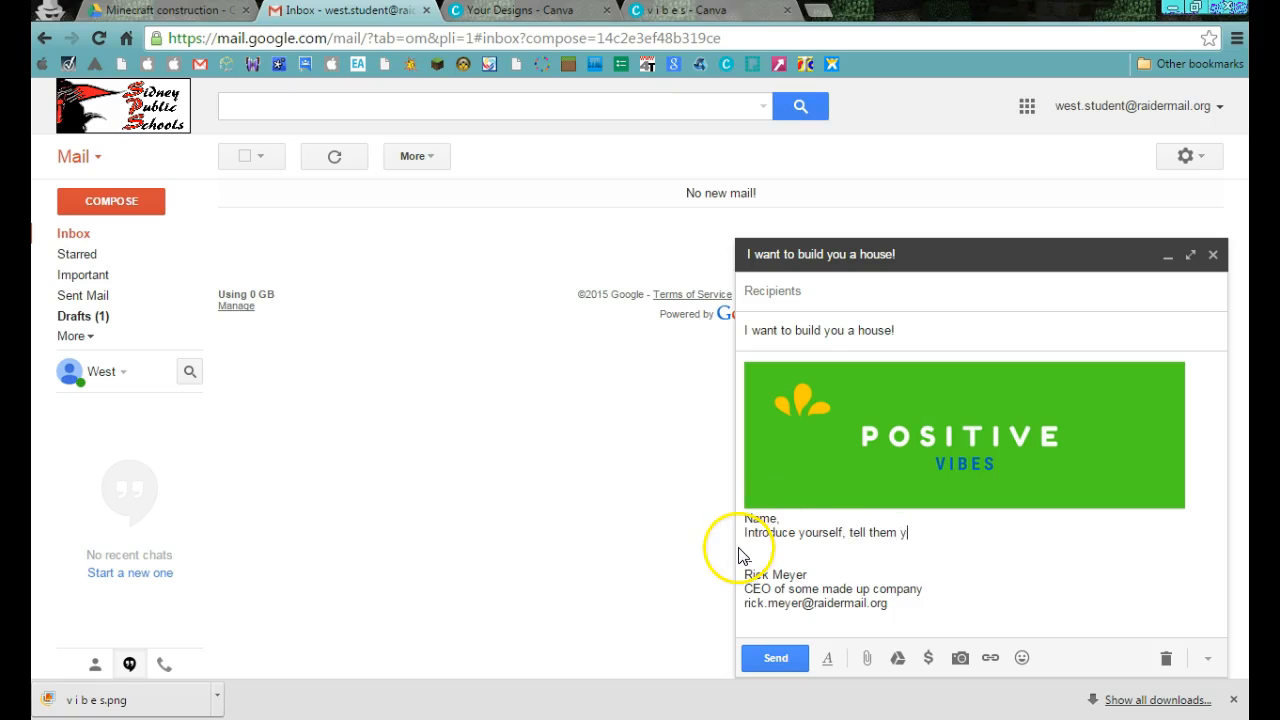
type("ou wou")
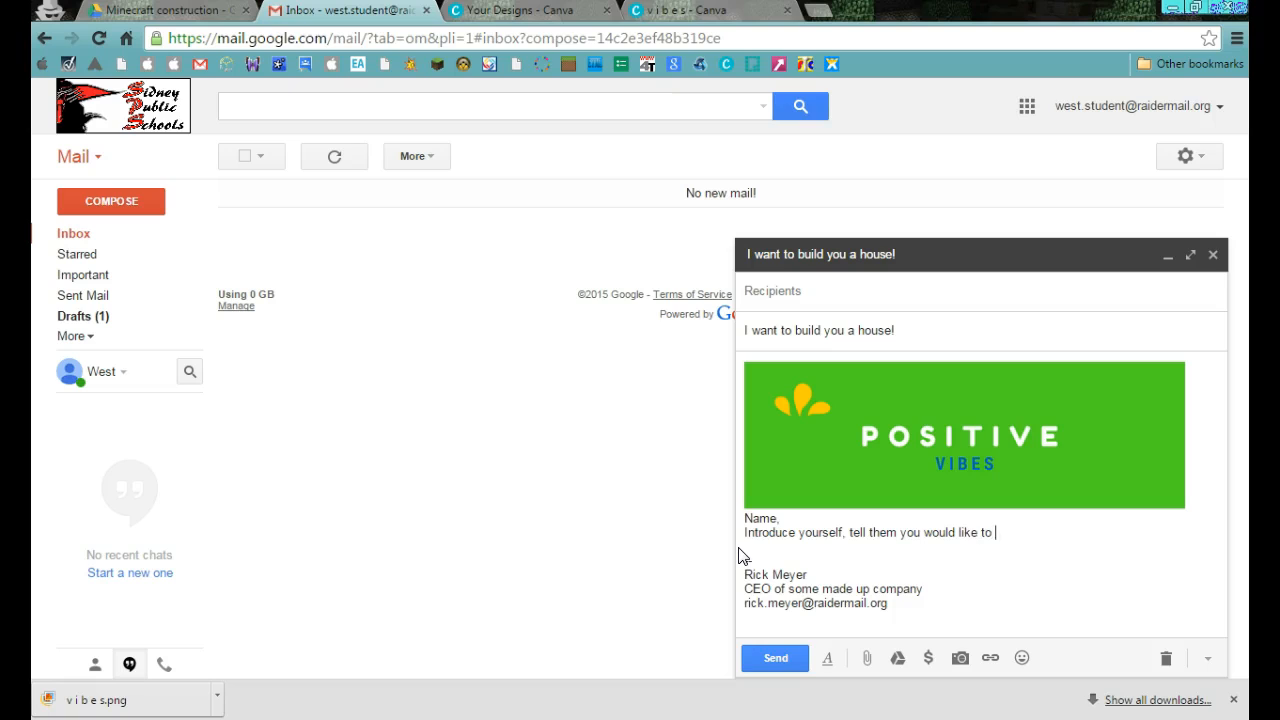
type("ld like to build them a house, and give them direction")
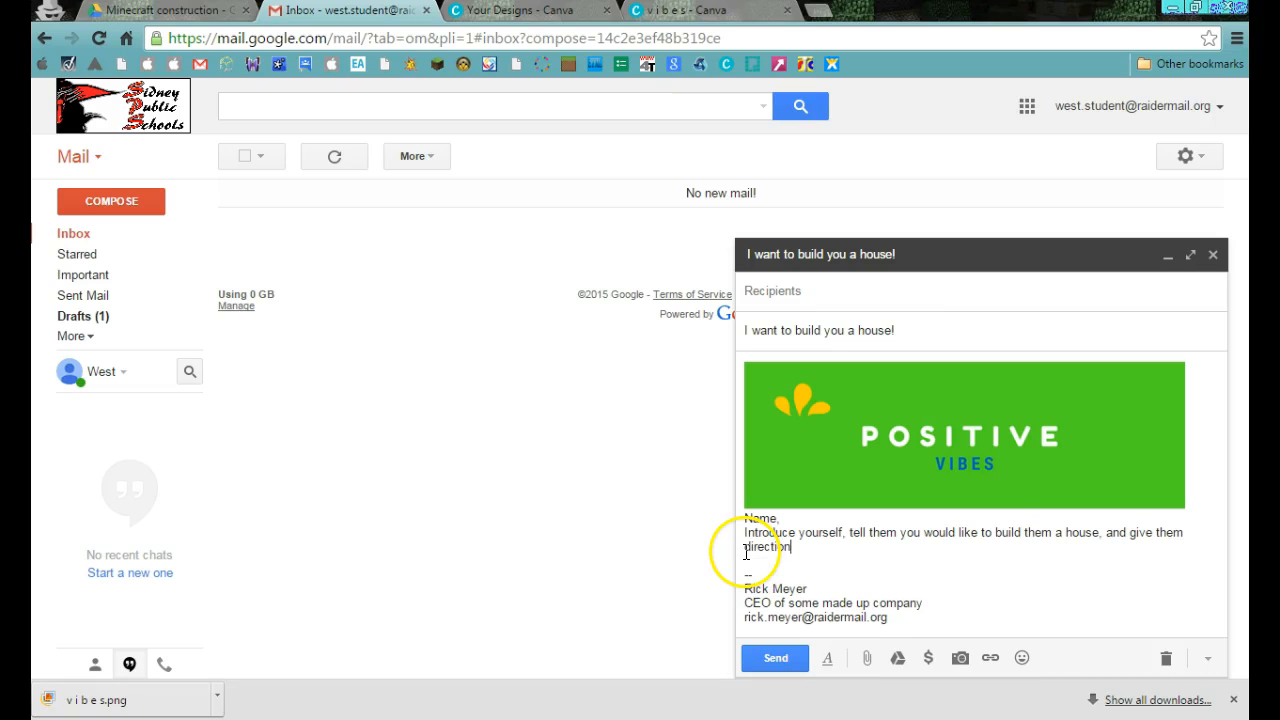
type("s to fill out the form.")
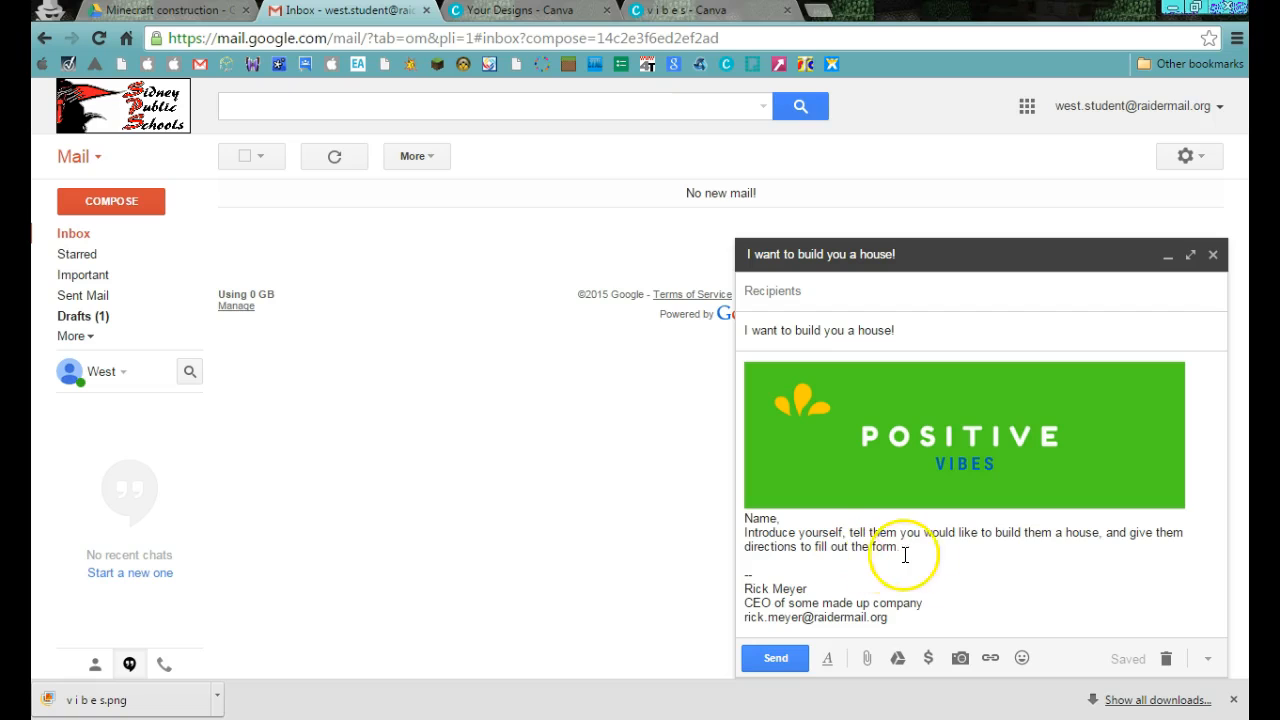
Complete the sentence with ", and give them directions to fill out the form." and add the separate line "Click here for the form.".
key("Return")
key("Return")
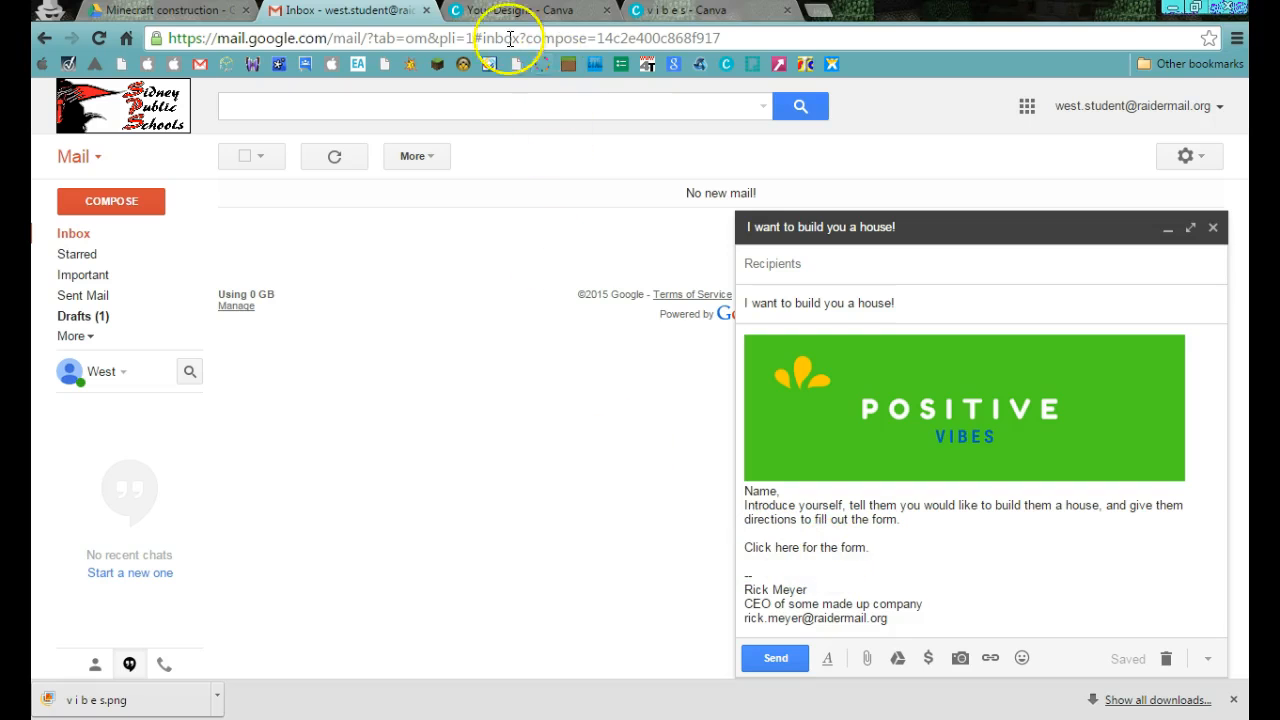
Switch to Google Drive, open the "Business name" form's live version and copy its web address.
left_click(170, 14)
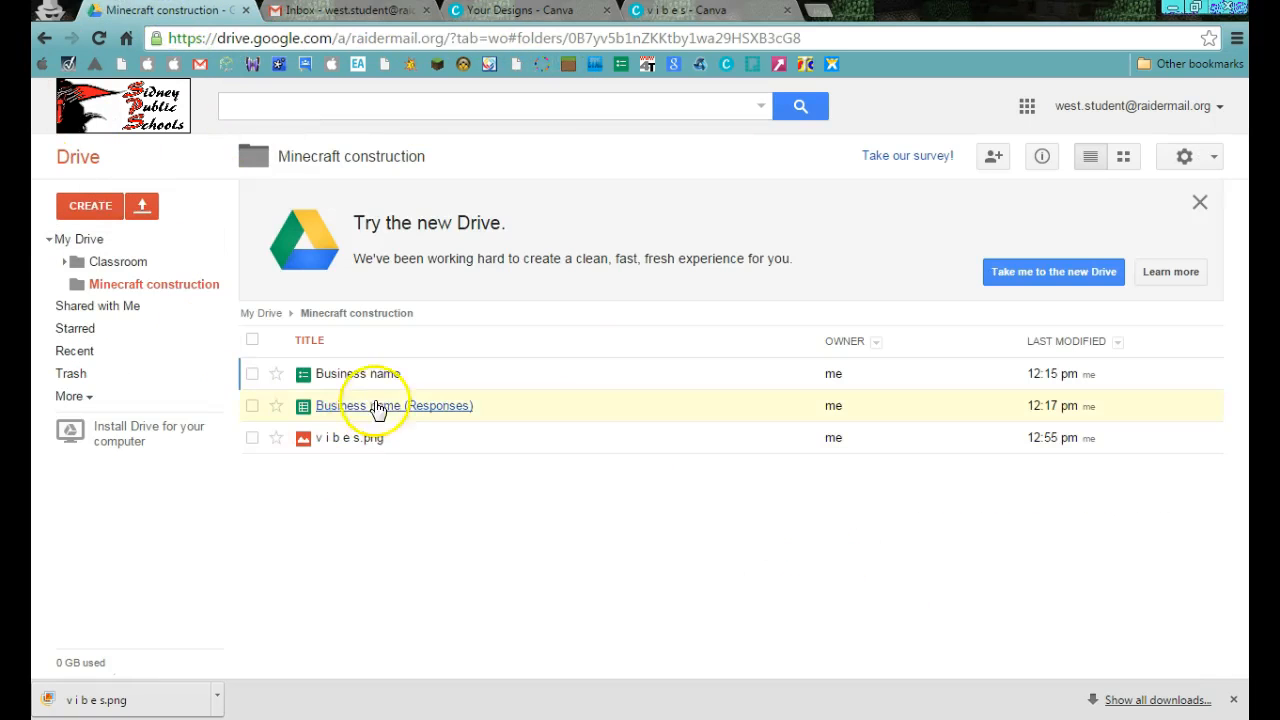
left_click(350, 374)
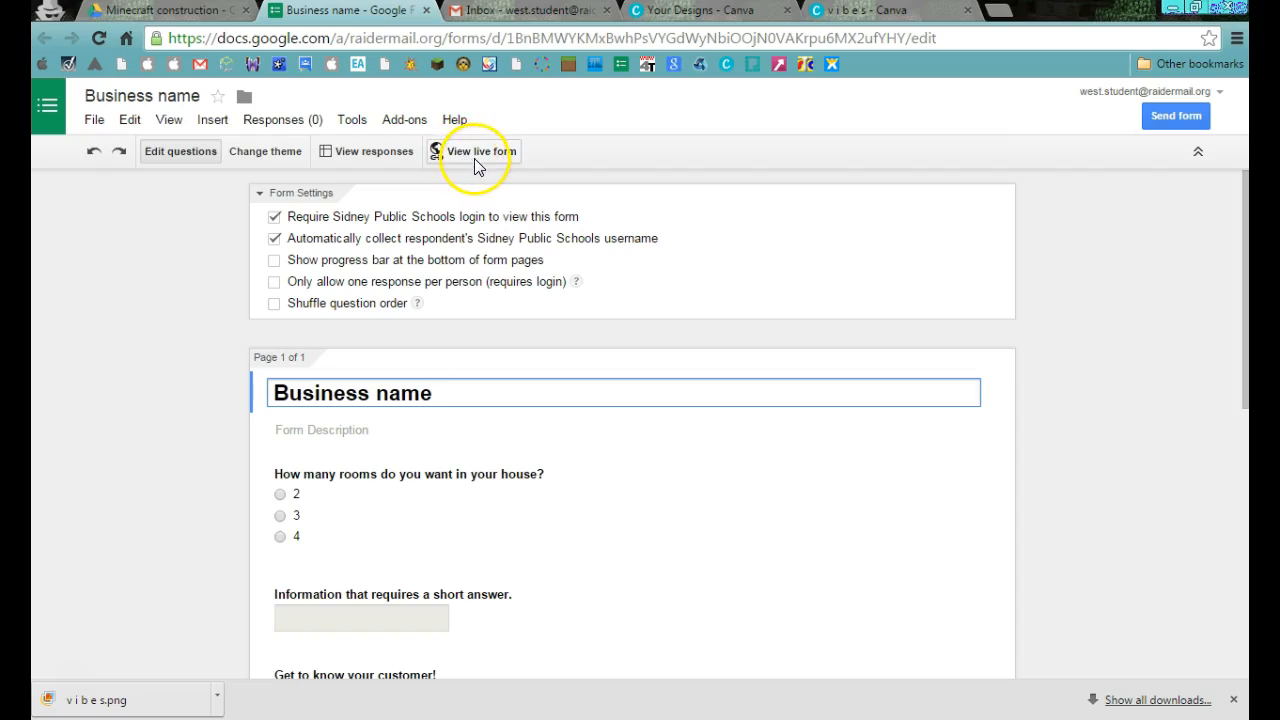
left_click(495, 158)
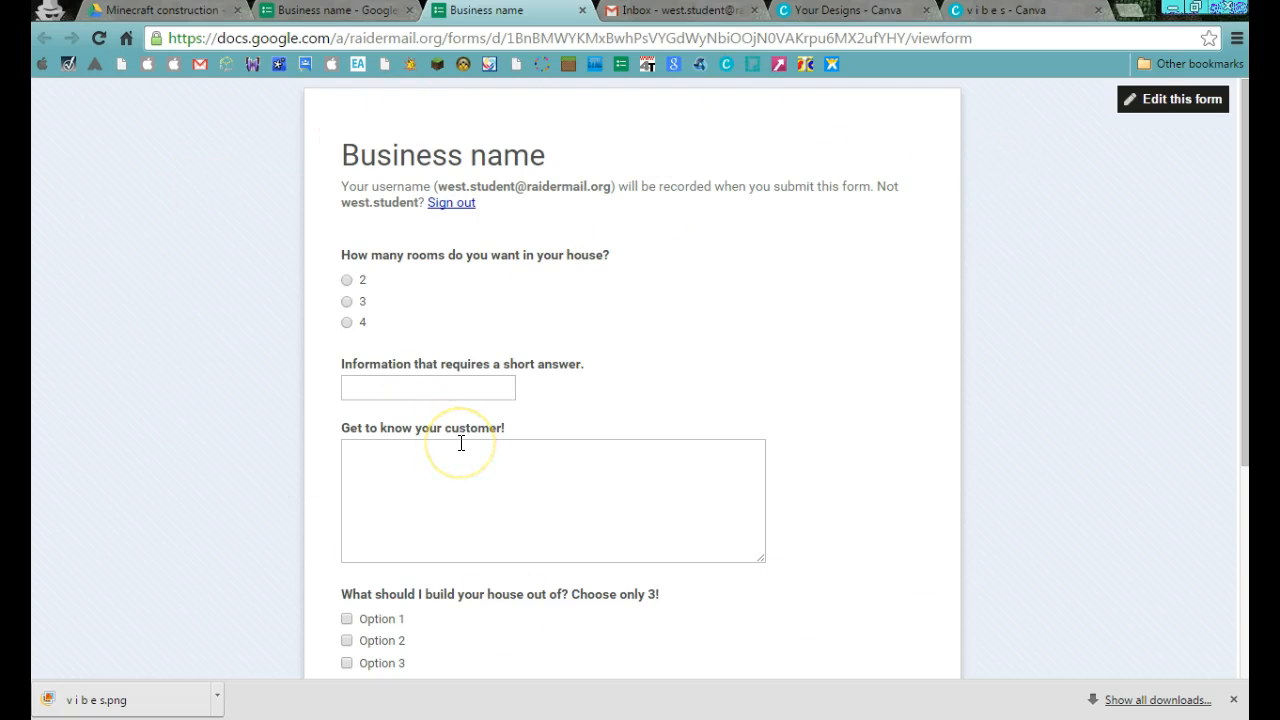
left_click_drag(1066, 37, 150, 40)
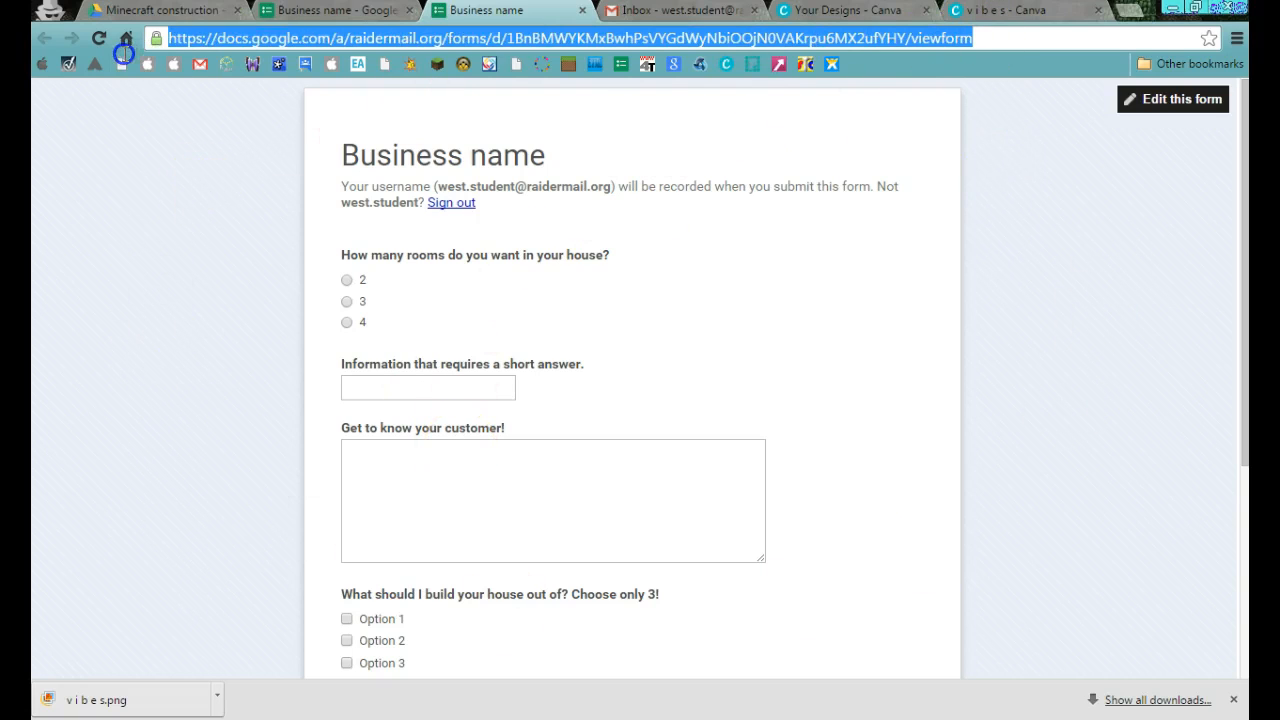
right_click(540, 36)
left_click(580, 106)
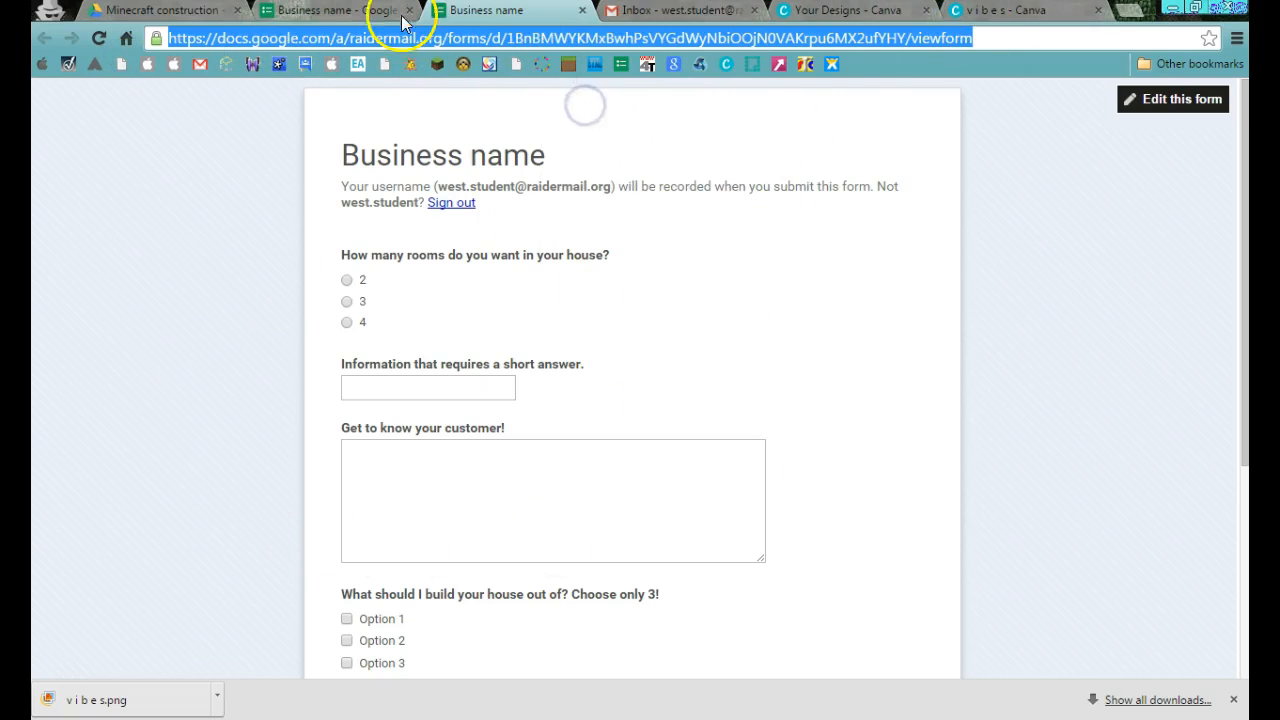
Return to the Gmail draft, link "Click here for the form." to the copied form address, and close both form pages.
left_click(684, 10)
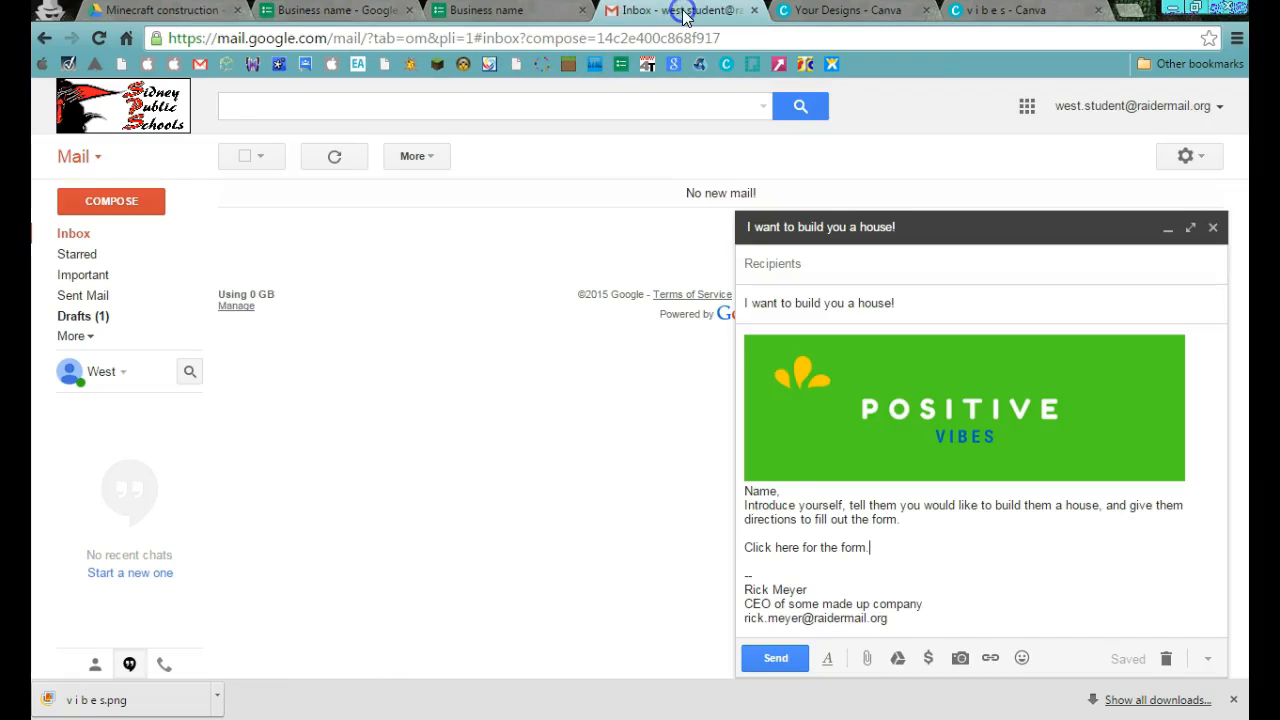
left_click_drag(871, 547, 784, 546)
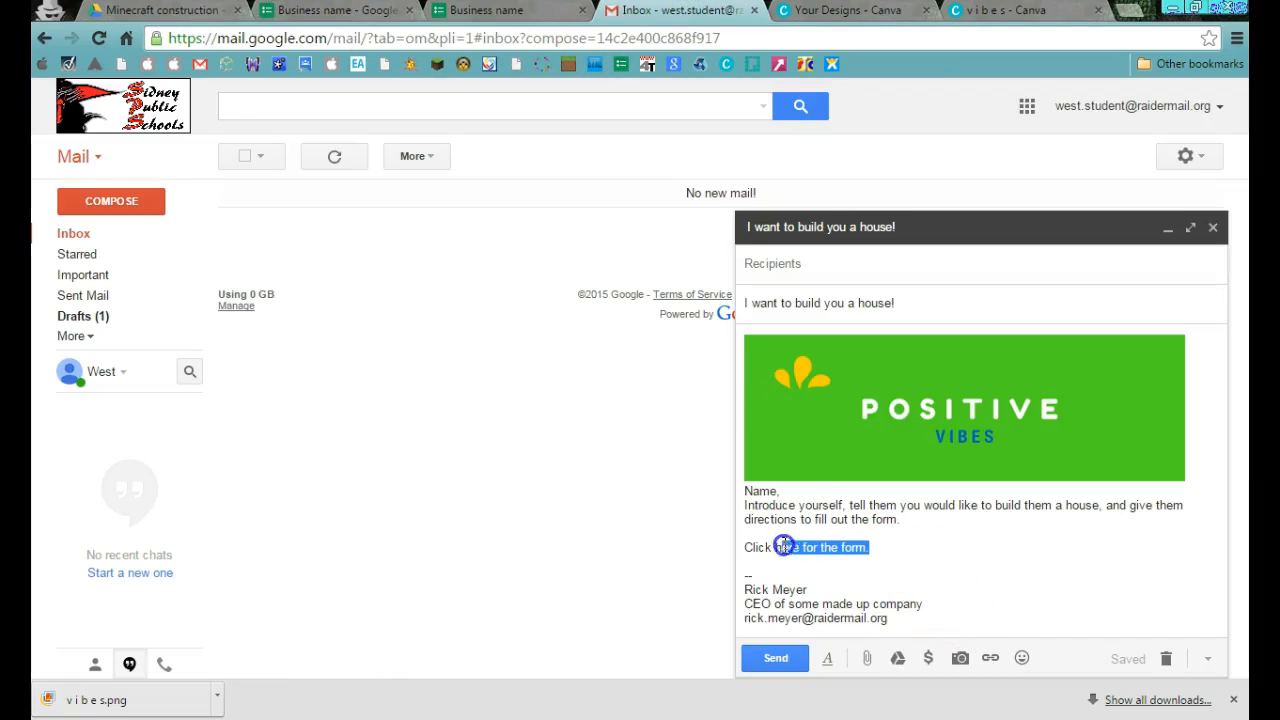
left_click(990, 658)
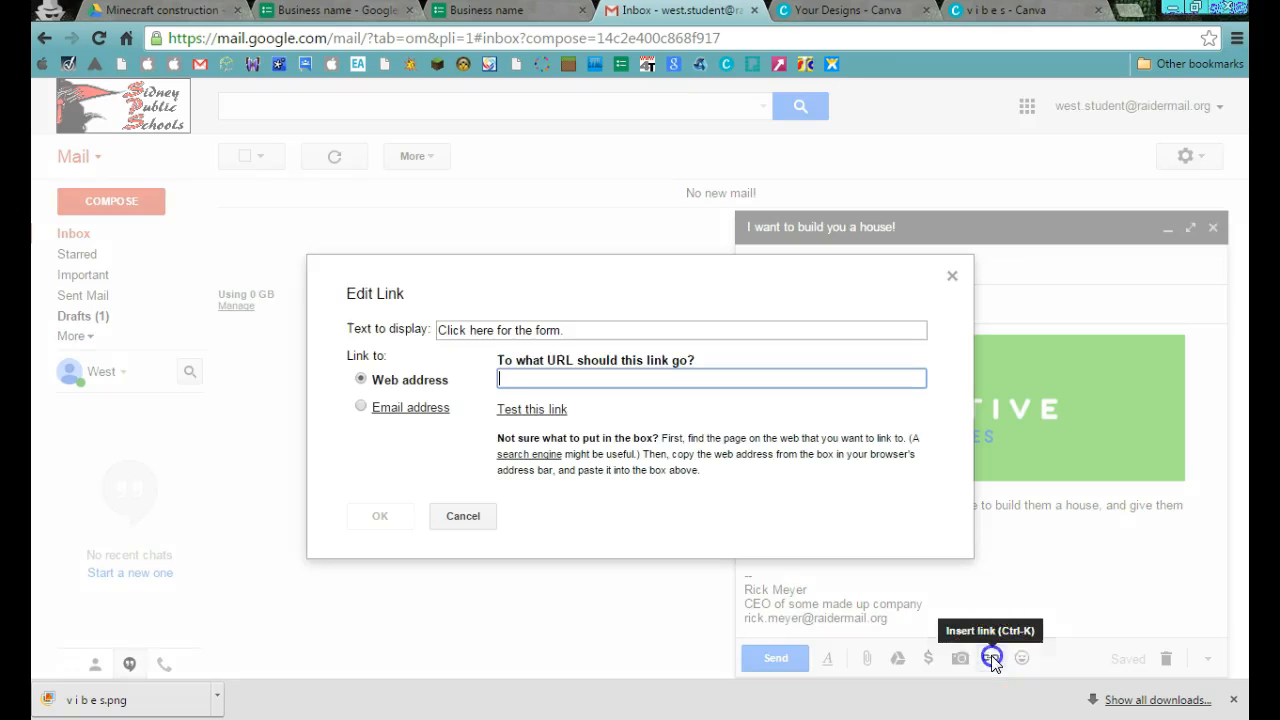
right_click(614, 378)
left_click(660, 487)
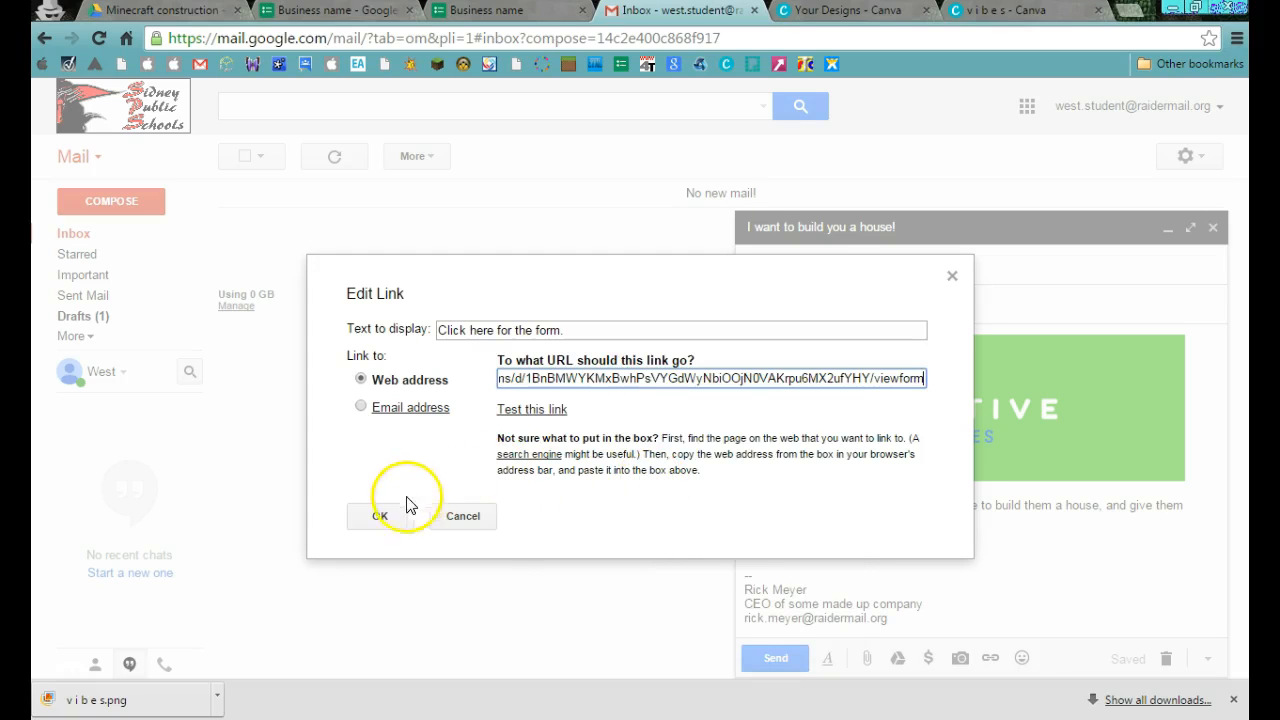
left_click(381, 516)
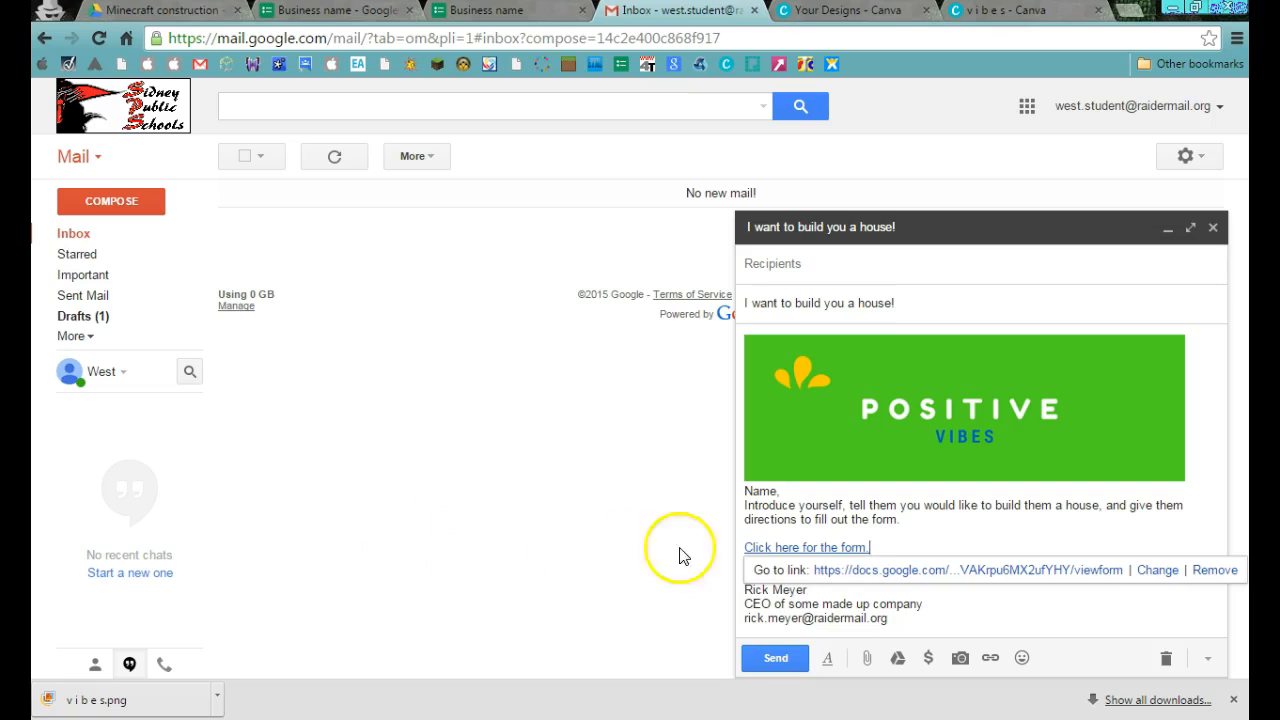
left_click(900, 539)
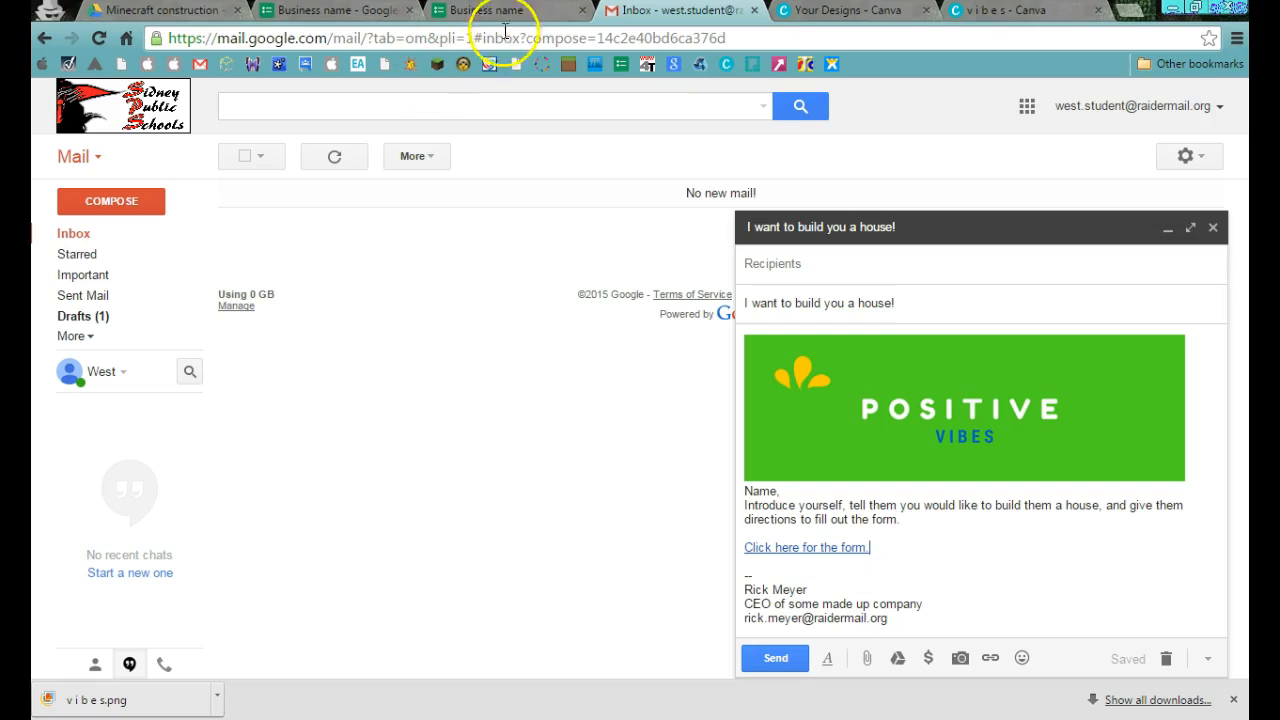
left_click(582, 10)
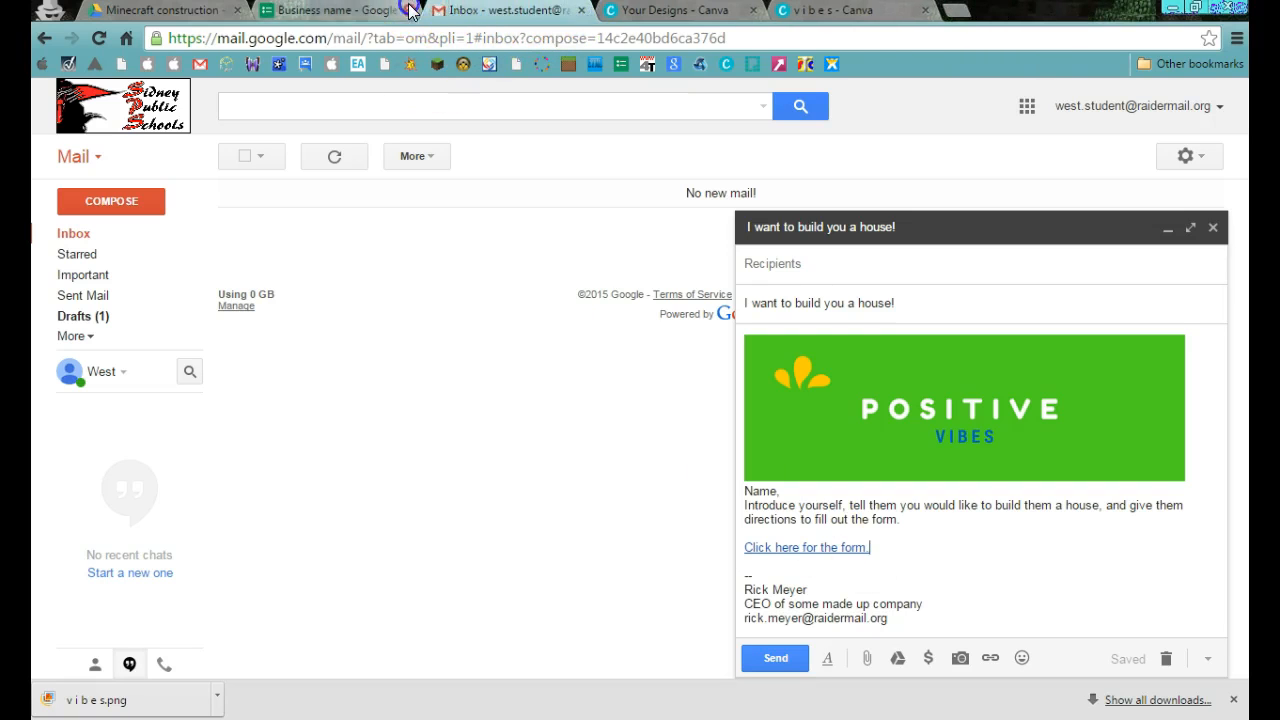
left_click(409, 10)
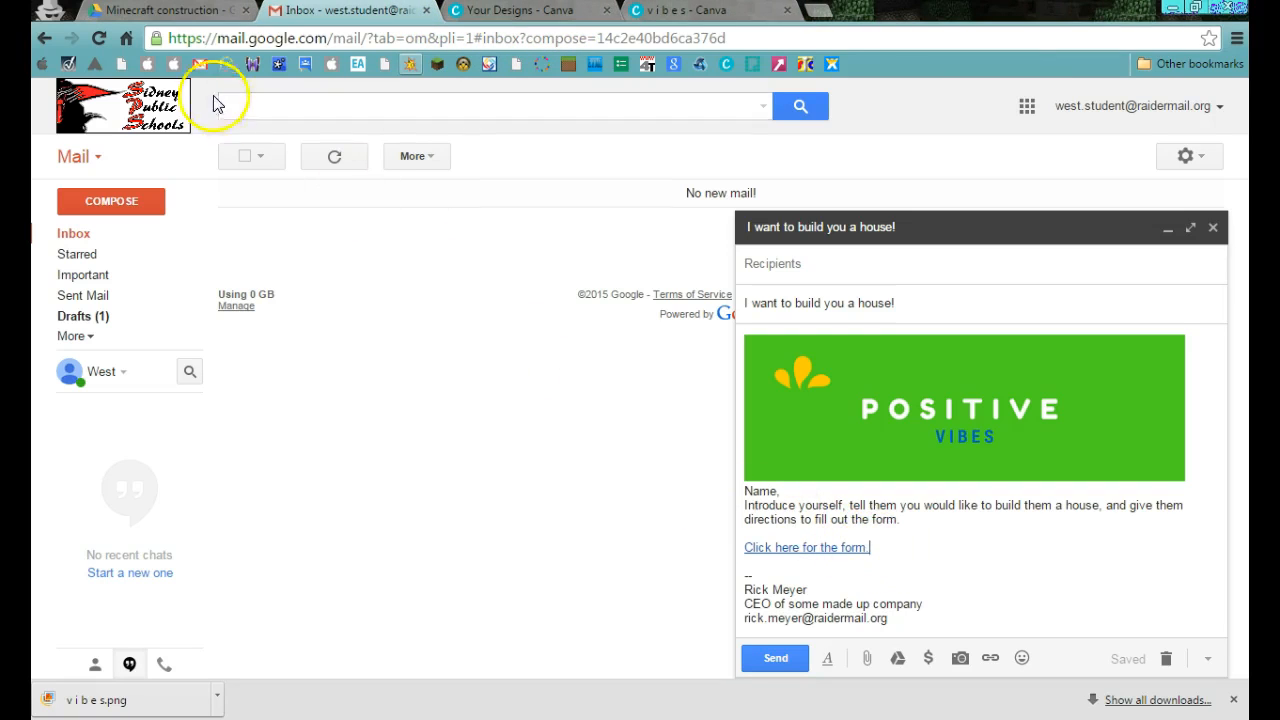
Reopen the "Business name" form from the Minecraft construction folder in Google Drive and copy its live form address.
left_click(128, 10)
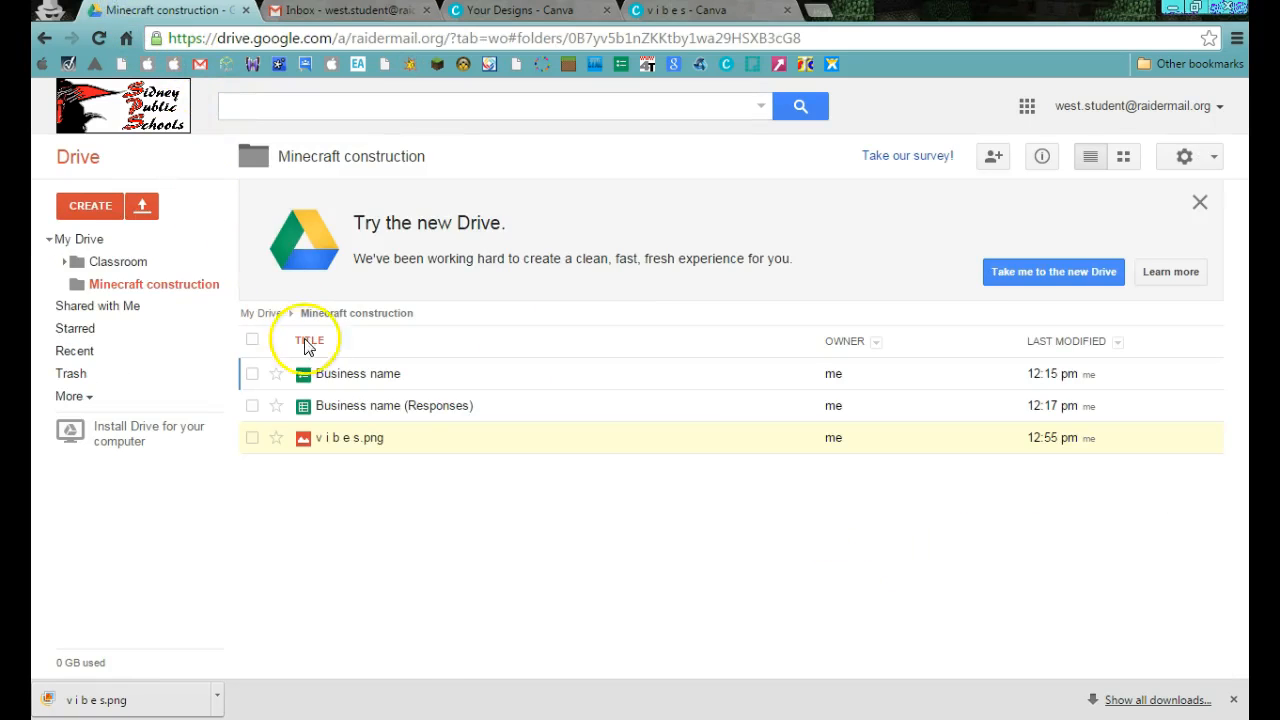
left_click(335, 374)
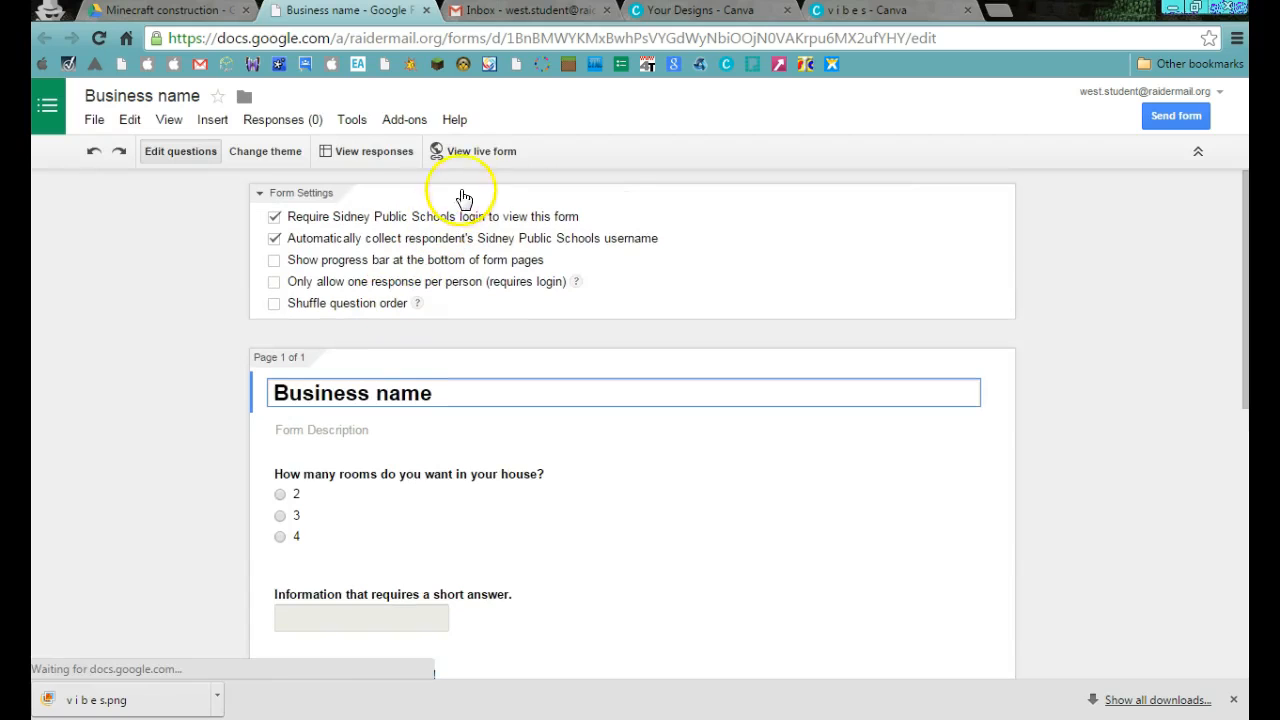
left_click(480, 152)
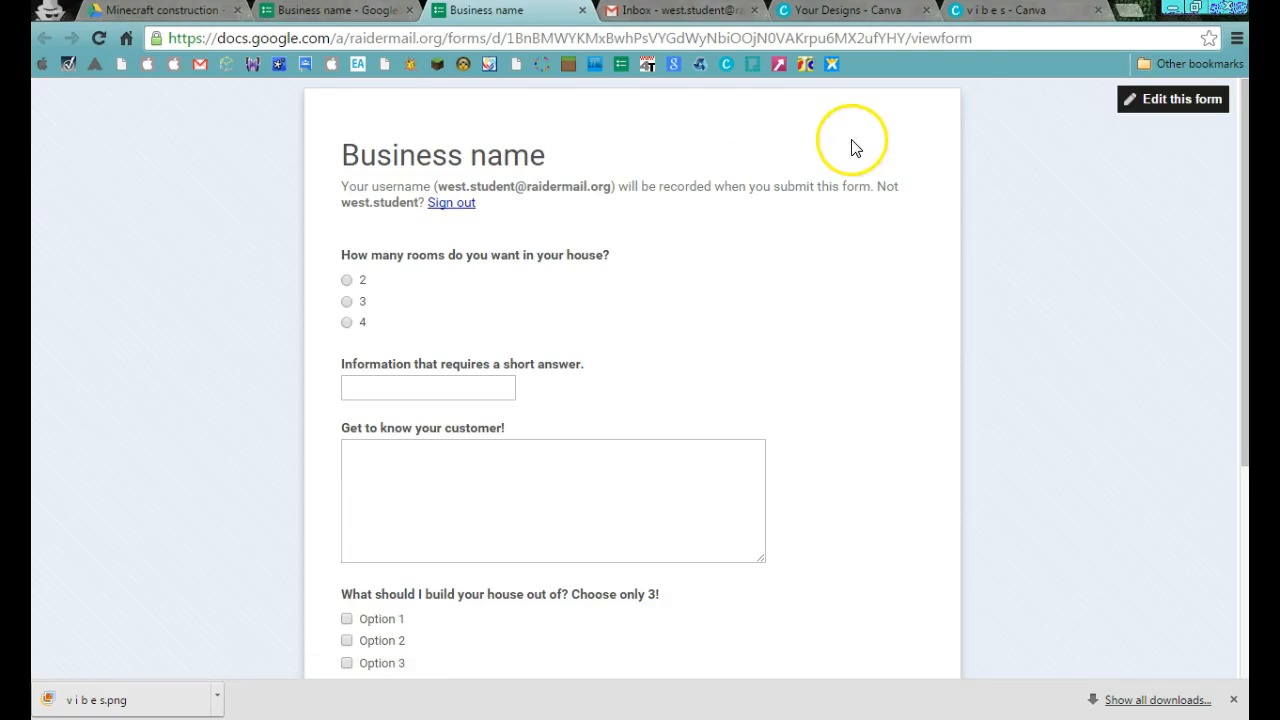
left_click_drag(971, 40, 172, 28)
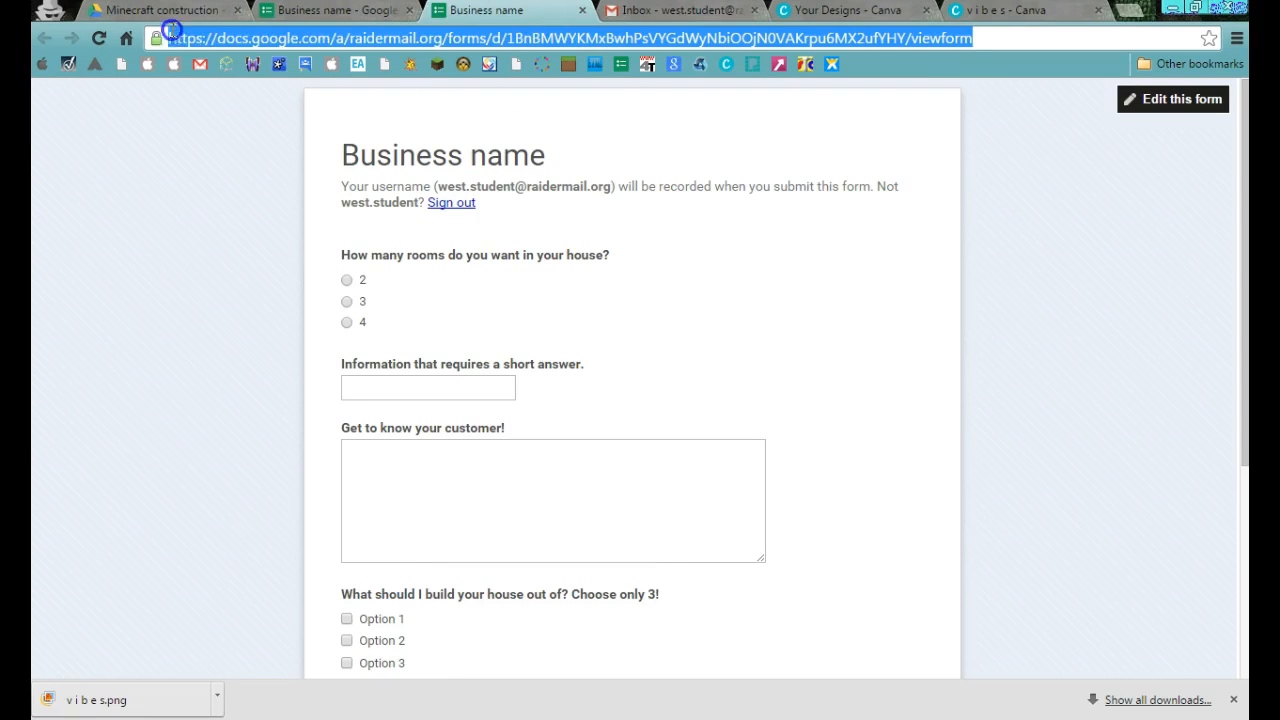
right_click(252, 36)
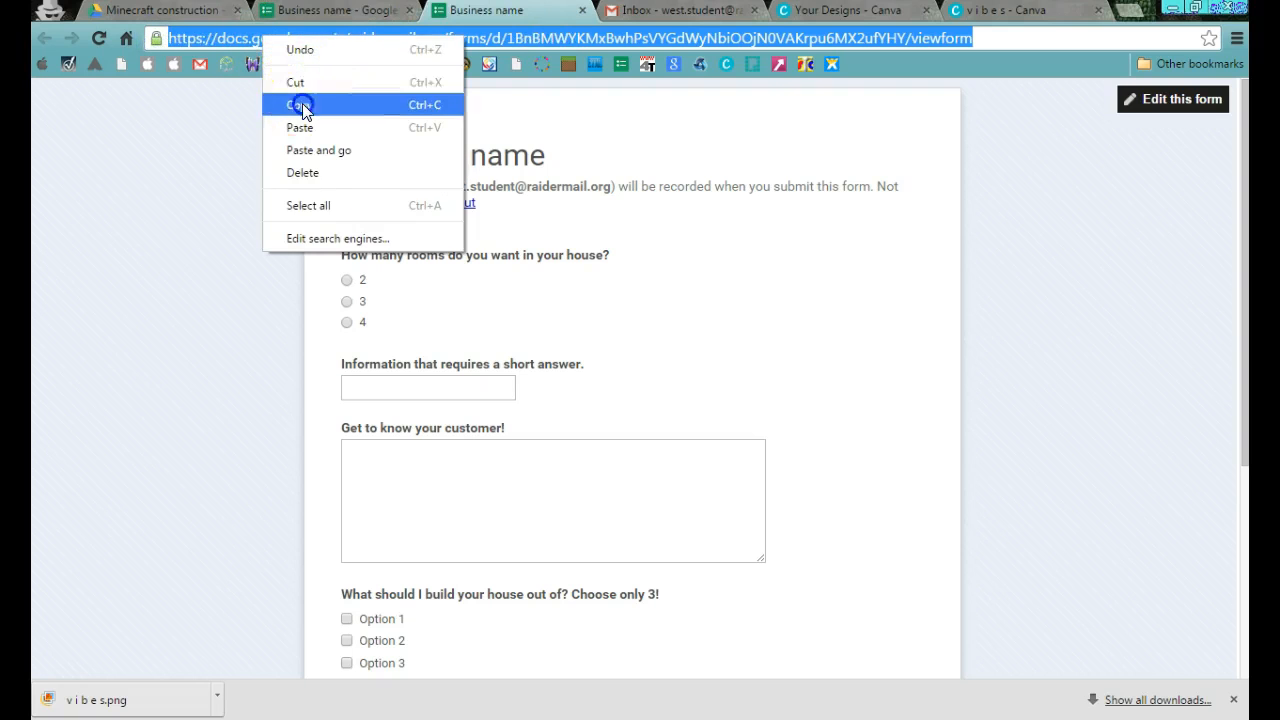
left_click(285, 100)
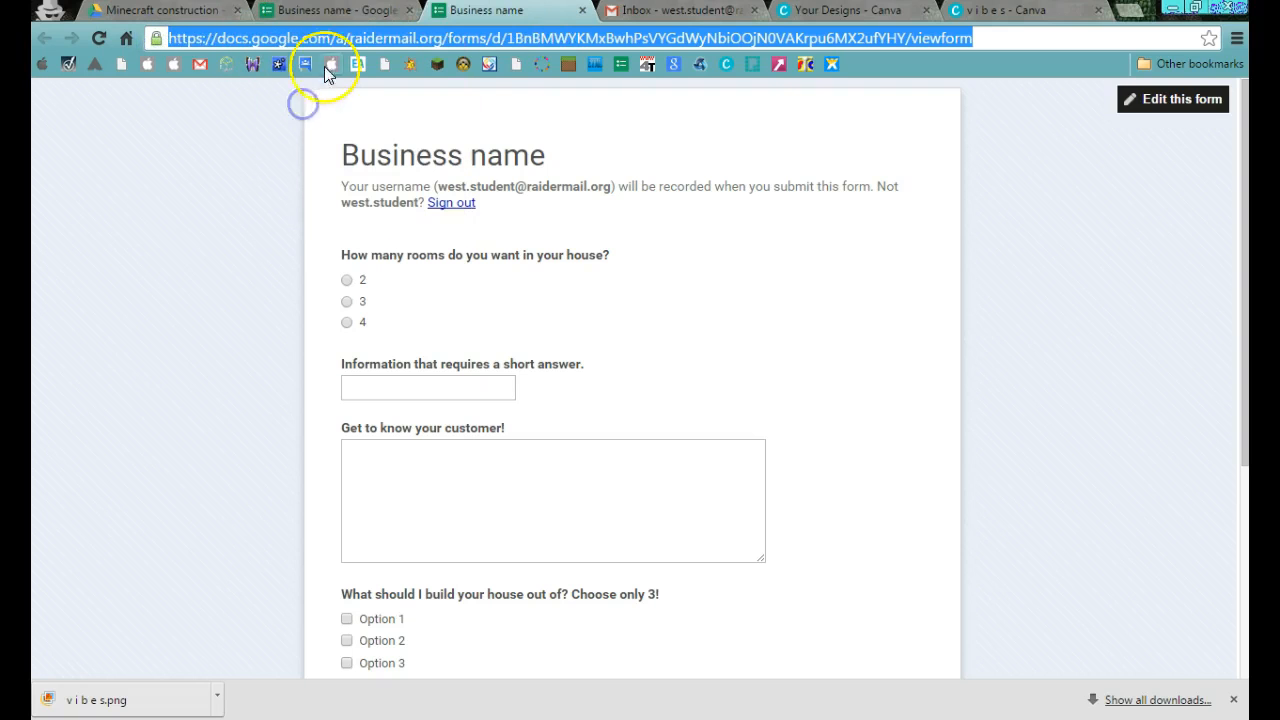
Go back to the Gmail draft and remove the link from the line "Click here for the form.".
left_click(652, 12)
left_click_drag(886, 545, 741, 548)
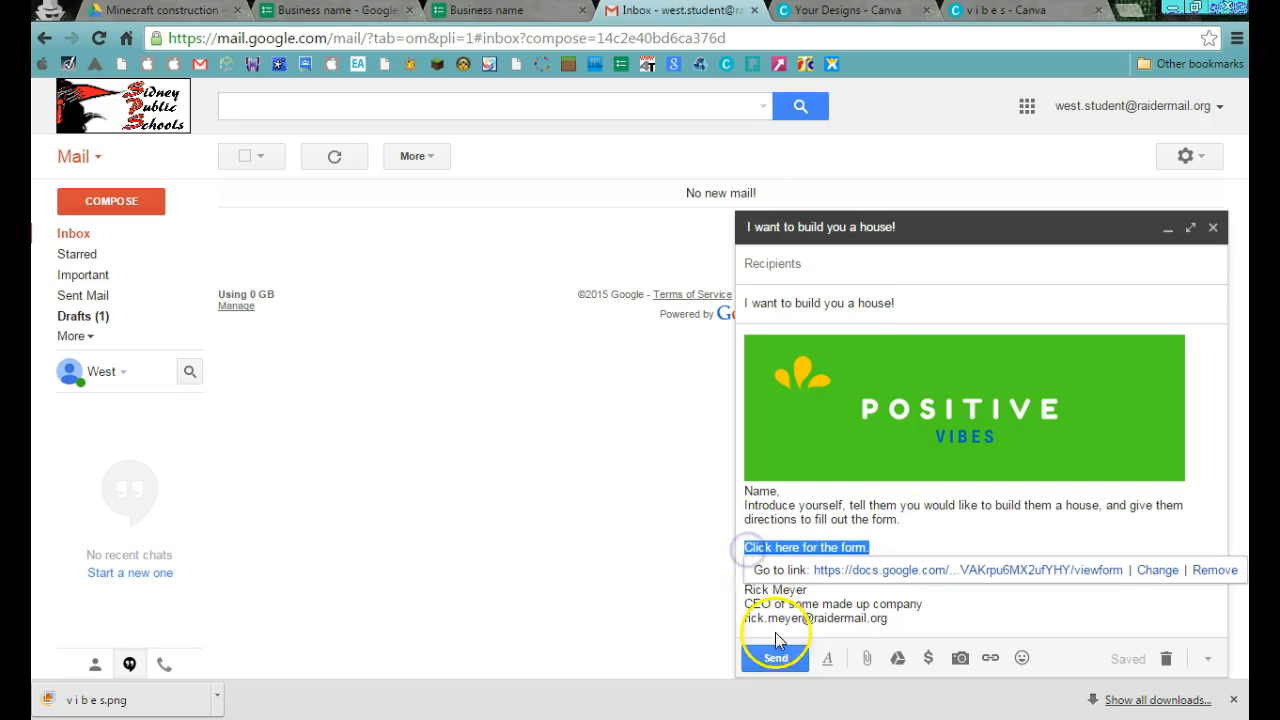
left_click(990, 658)
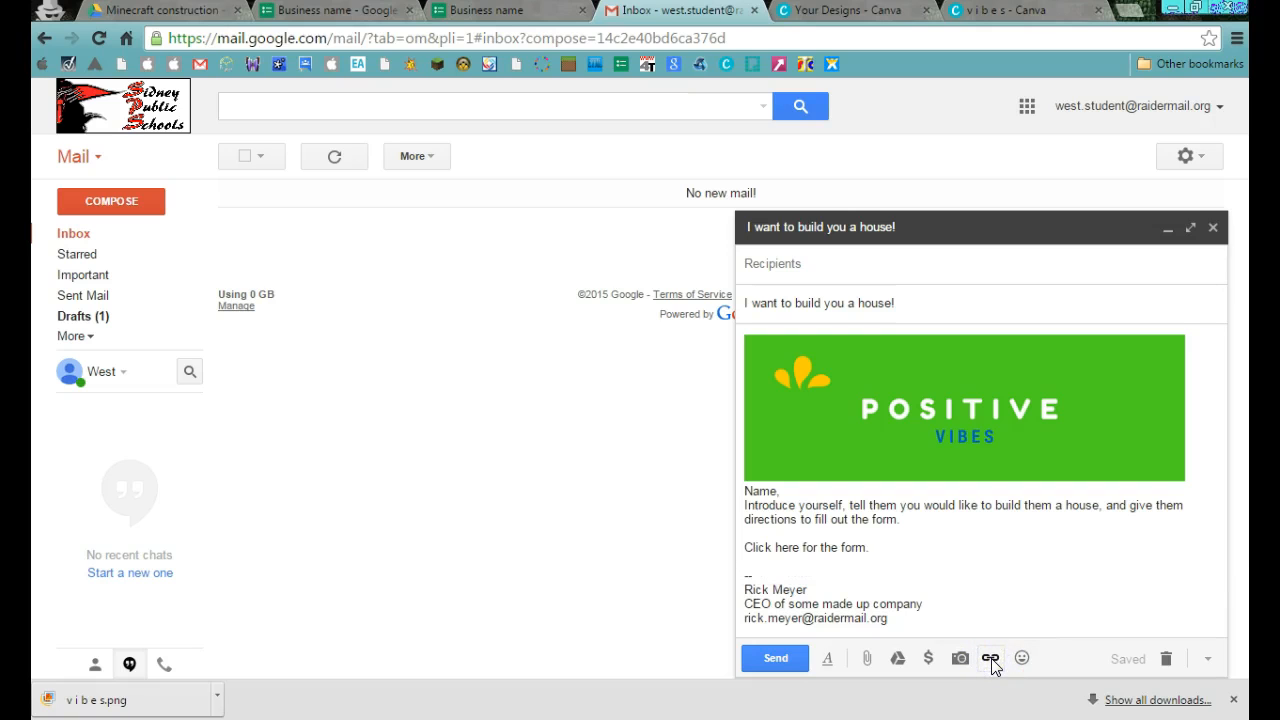
Try inserting the copied form address as a web link after "Click here for the form." and delete the inserted URL text.
left_click(991, 660)
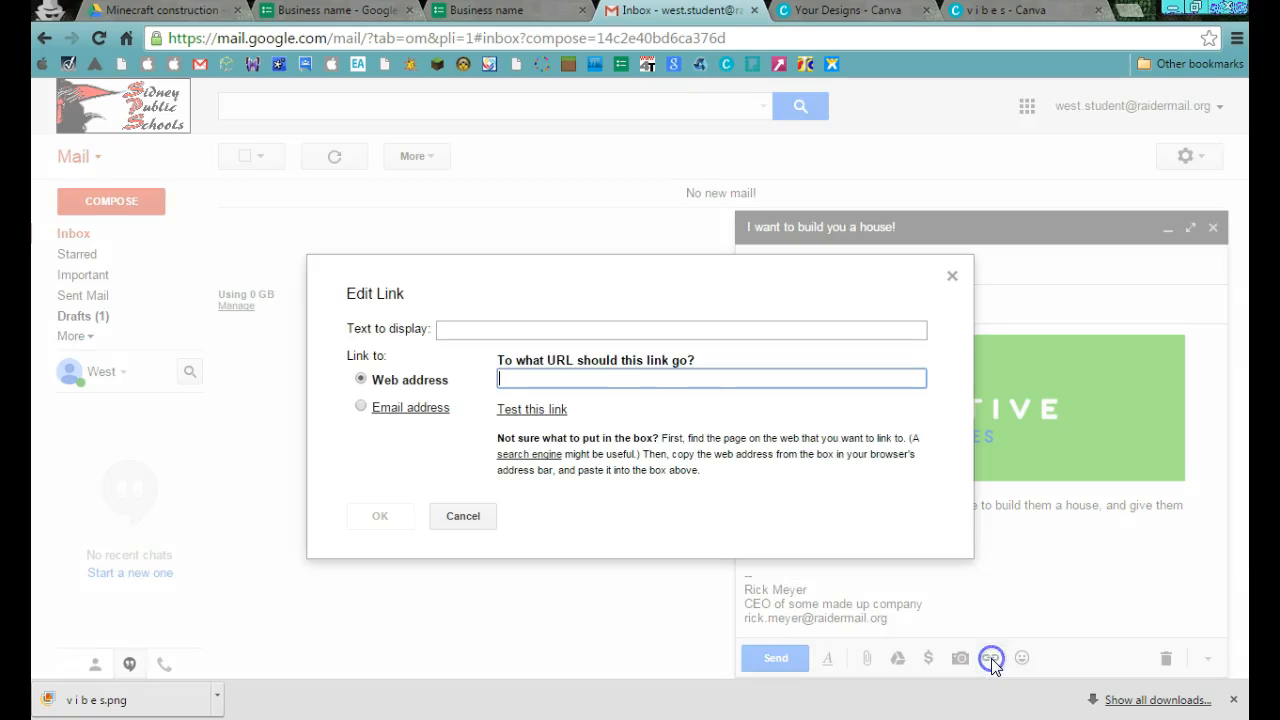
right_click(657, 376)
left_click(691, 489)
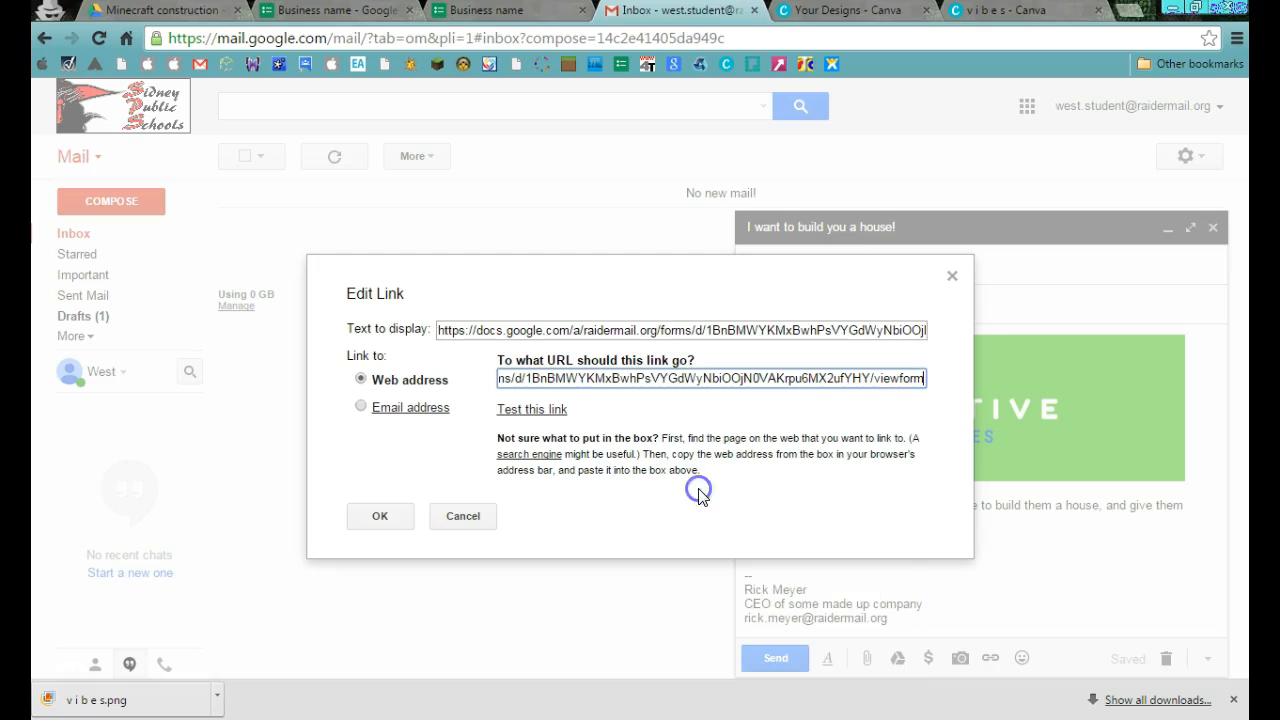
left_click(385, 515)
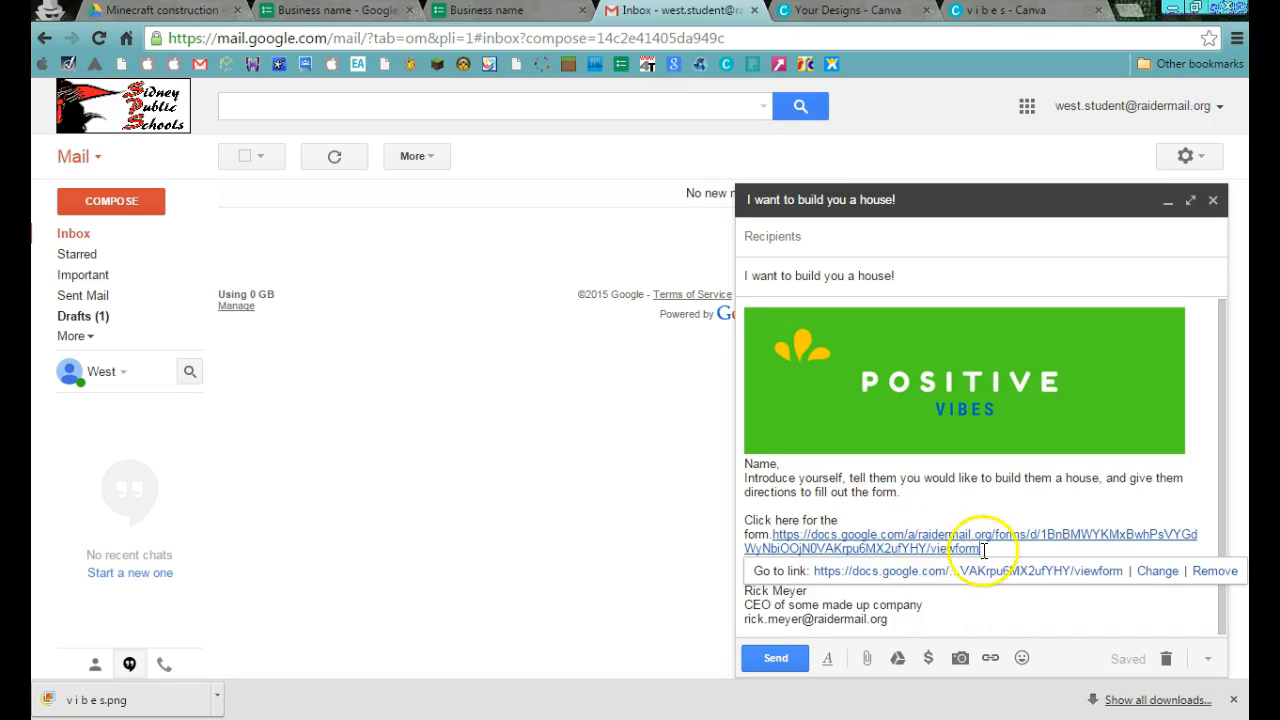
left_click_drag(990, 551, 838, 537)
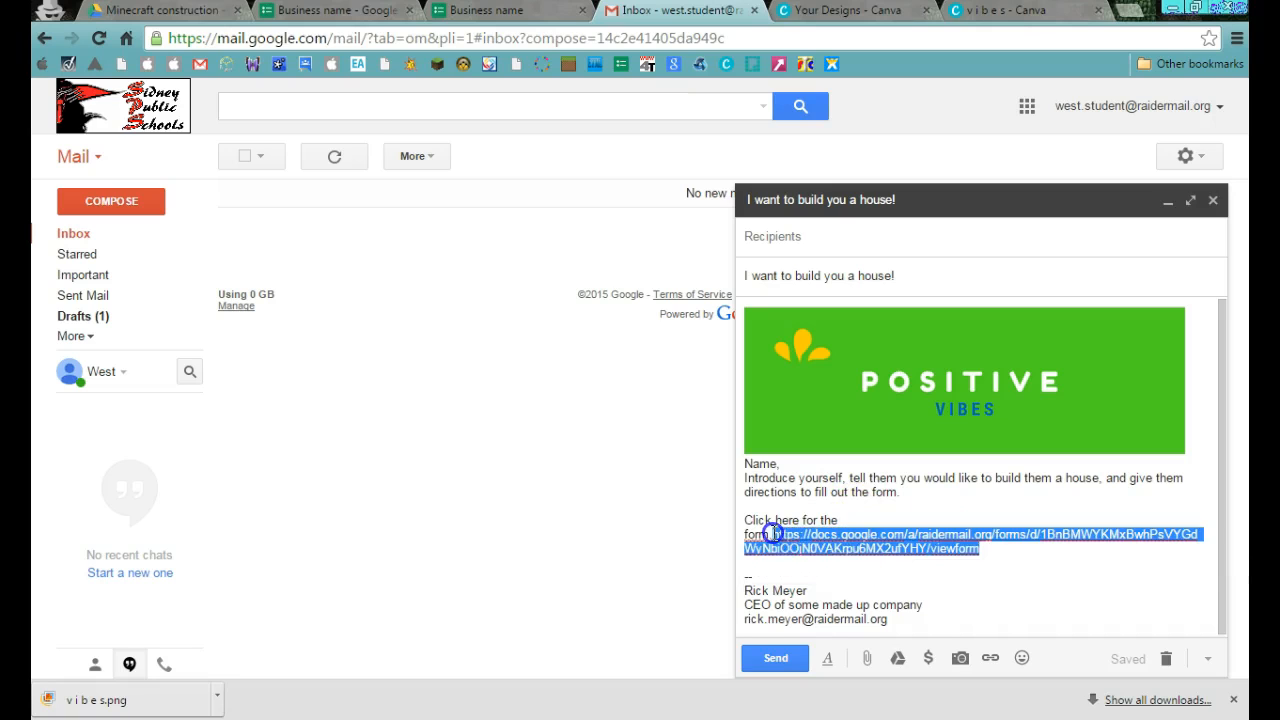
type(".")
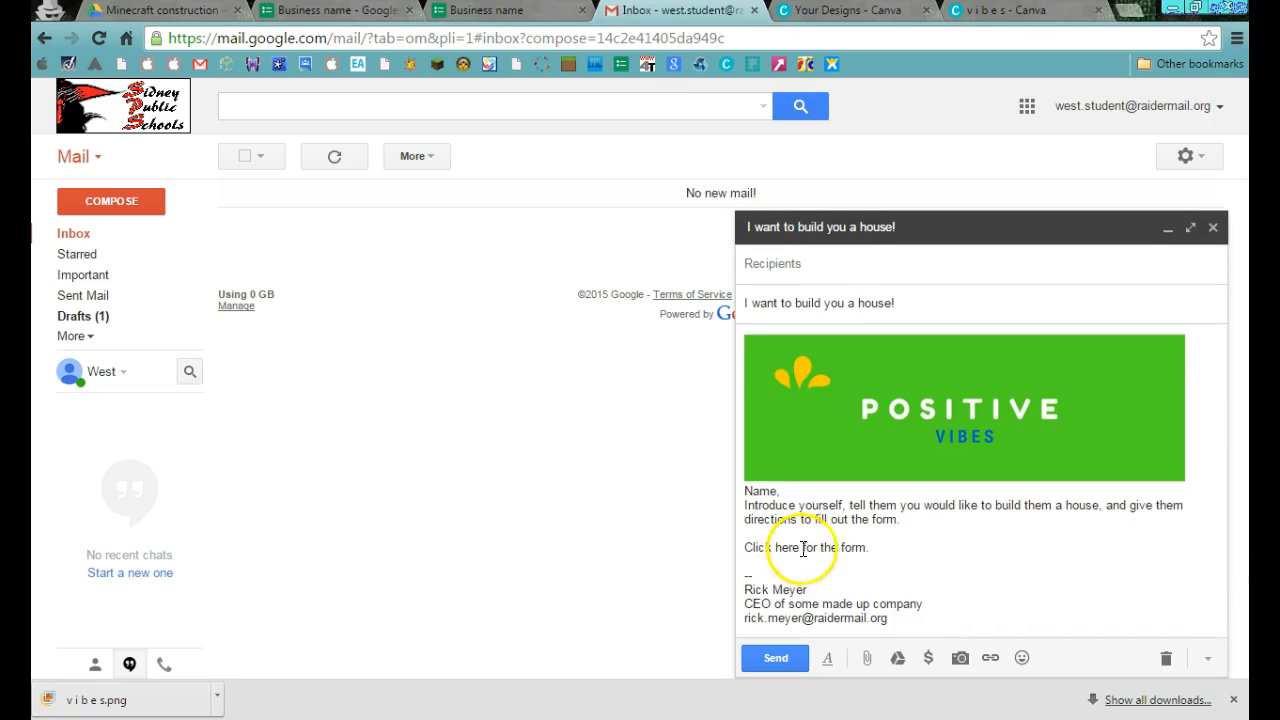
Link the line "Click here for the form." in the Gmail draft to the copied live form web address.
left_click_drag(866, 547, 745, 547)
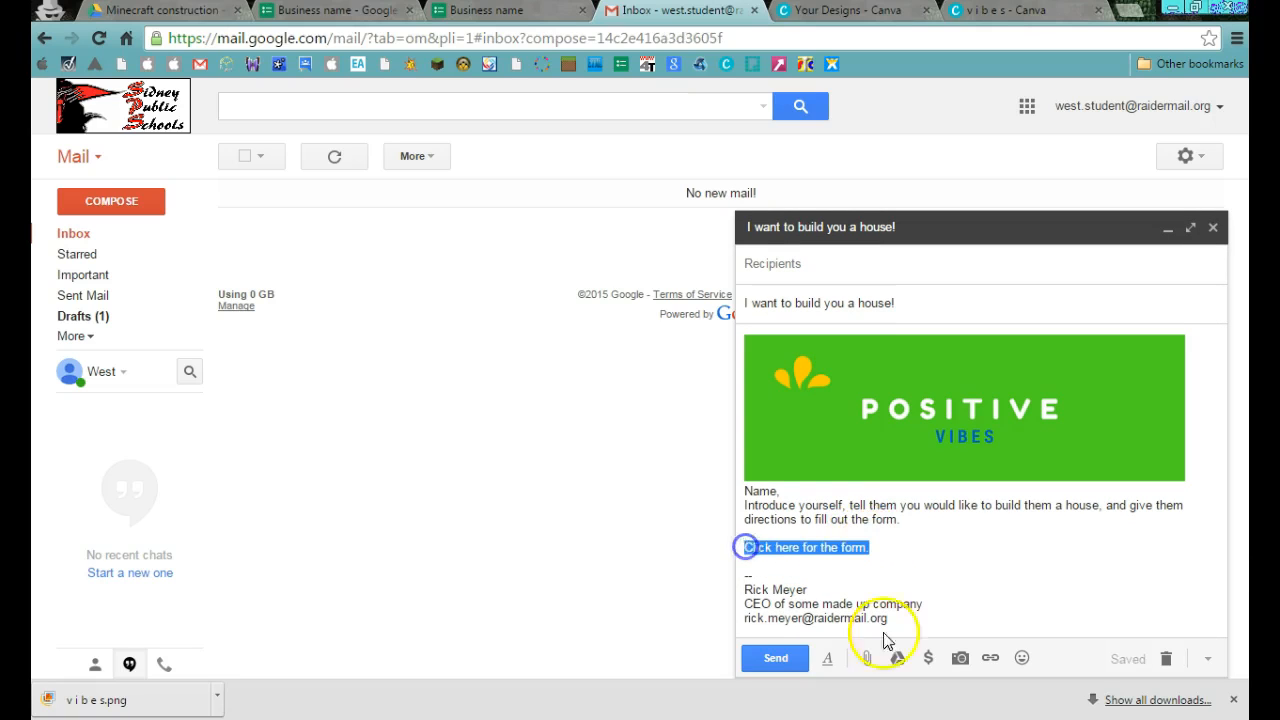
left_click(990, 657)
right_click(665, 383)
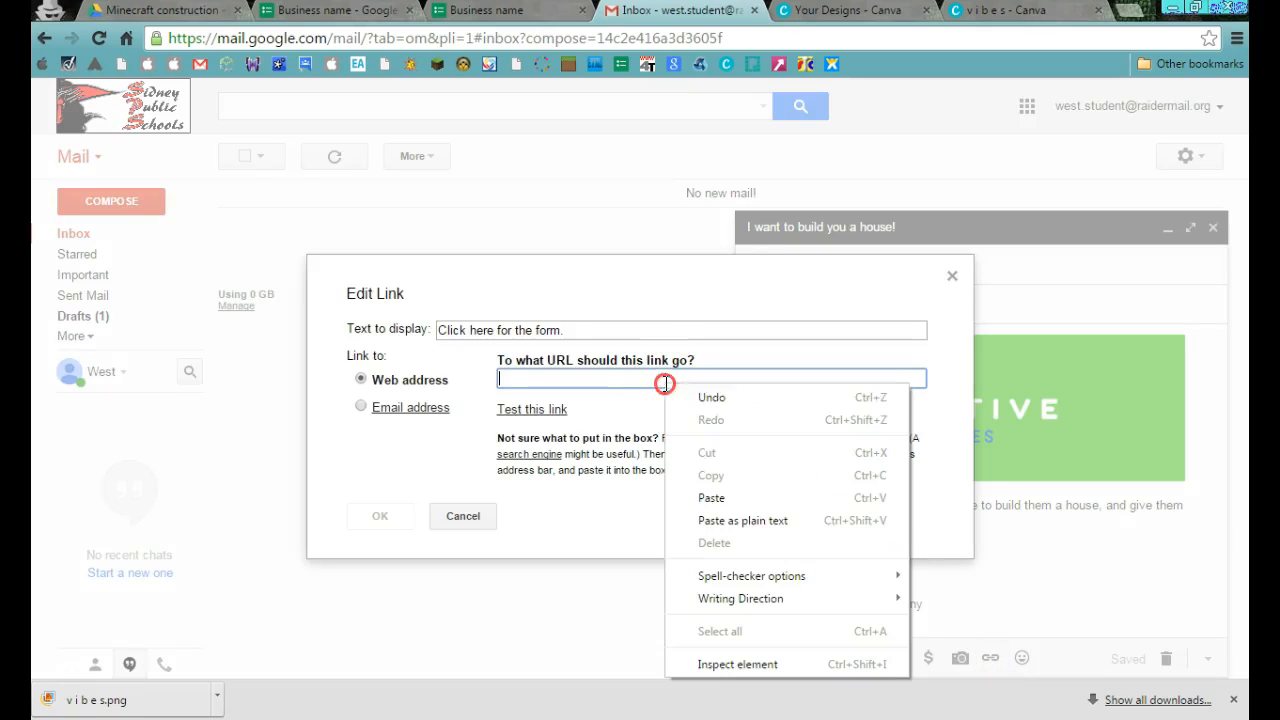
left_click(711, 497)
left_click(390, 517)
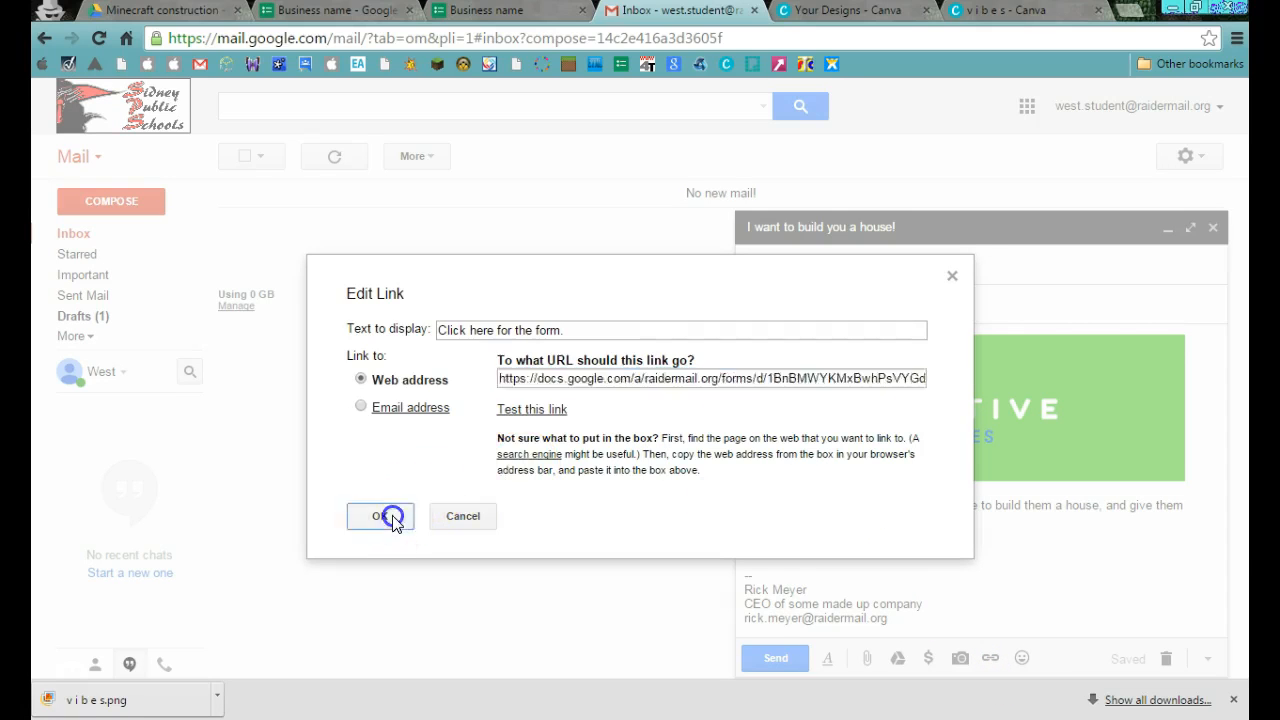
left_click(934, 540)
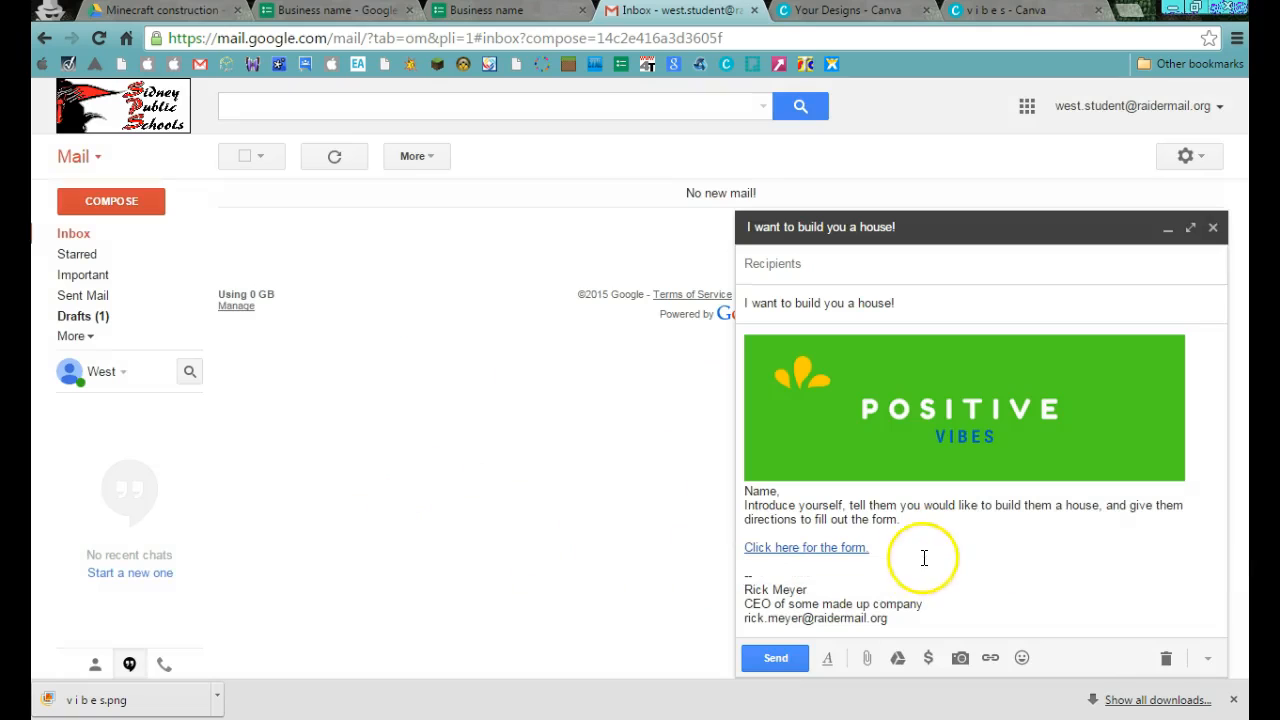
left_click(754, 562)
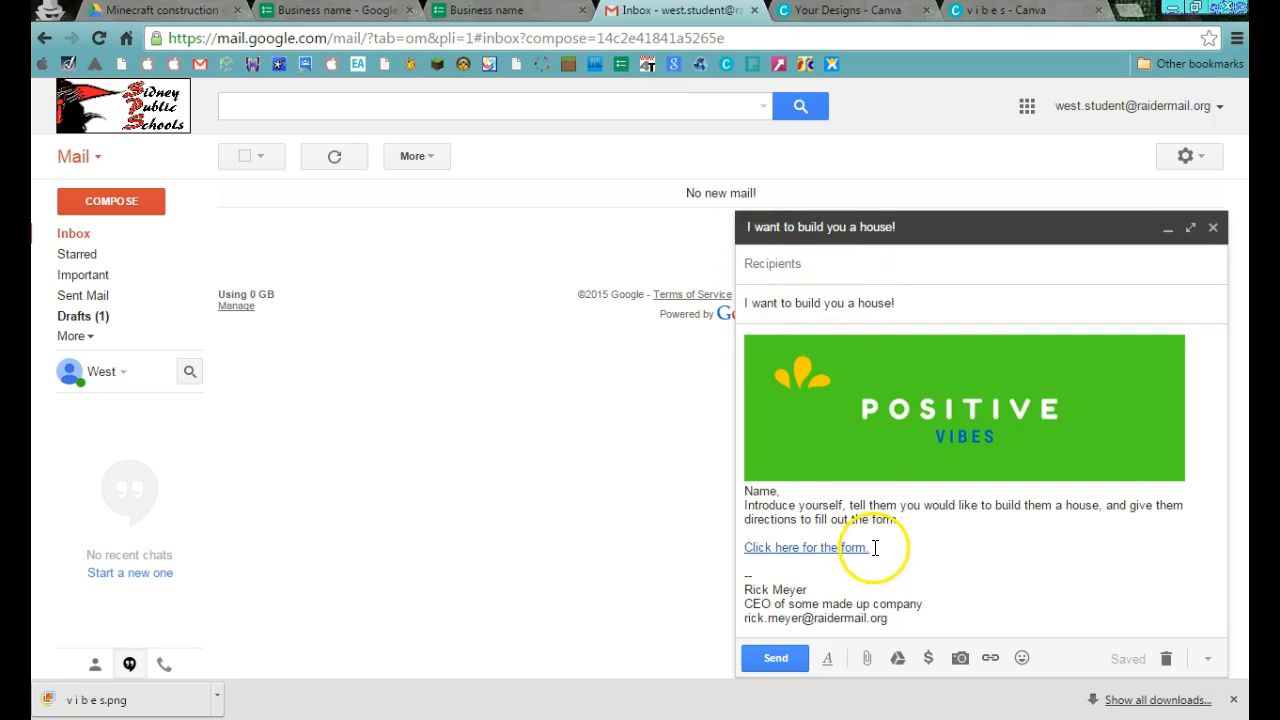
left_click(849, 566)
Address the "I want to build you a house!" e-mail to the student's own account using the suggested contact.
left_click(766, 264)
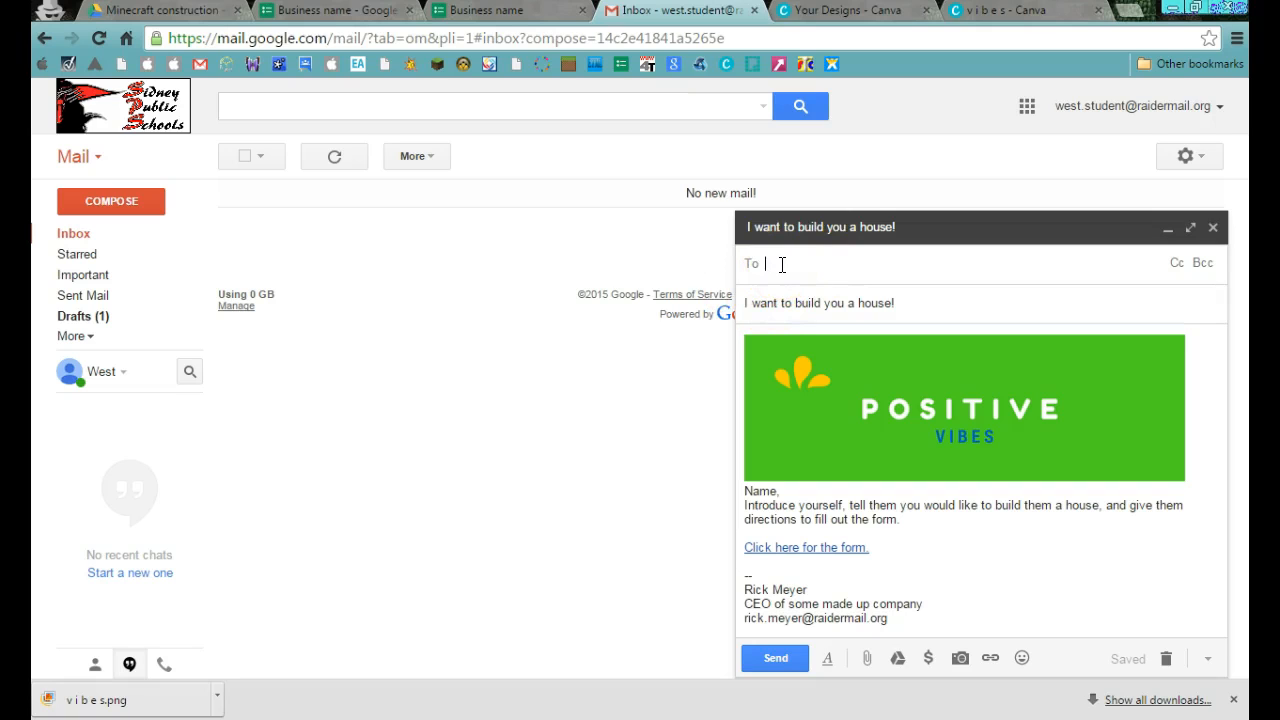
type("west.s")
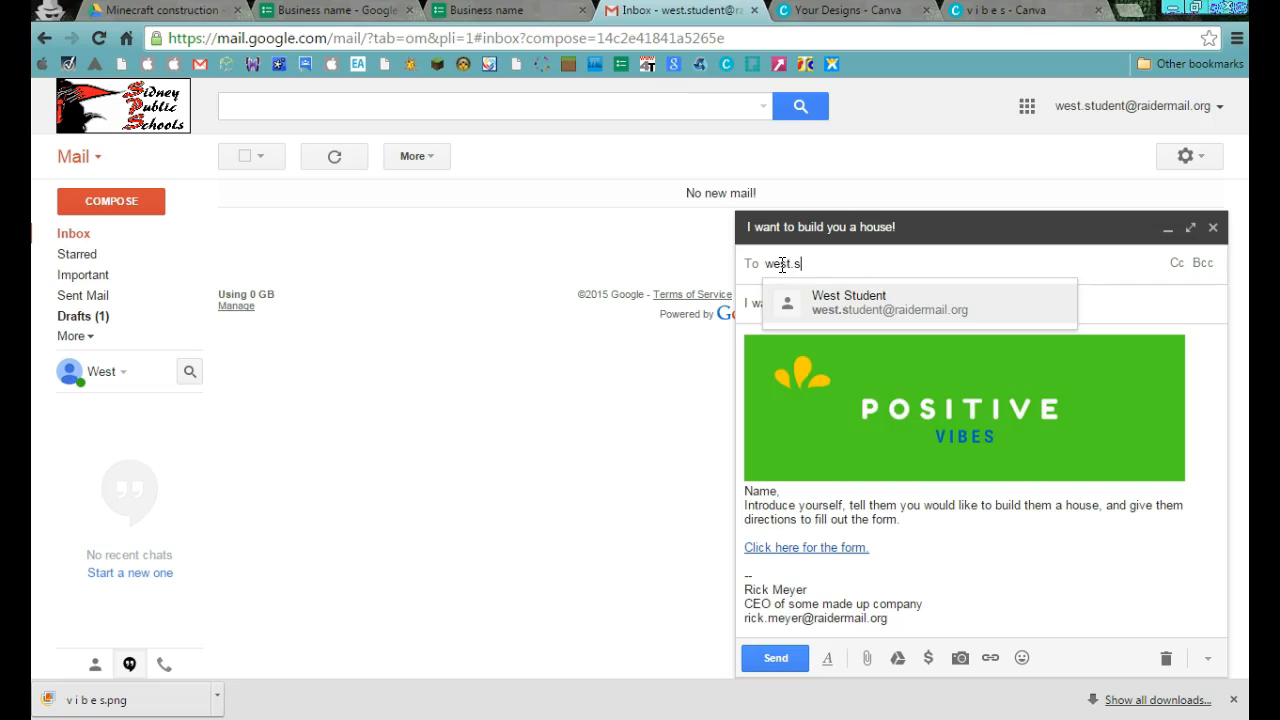
left_click(860, 305)
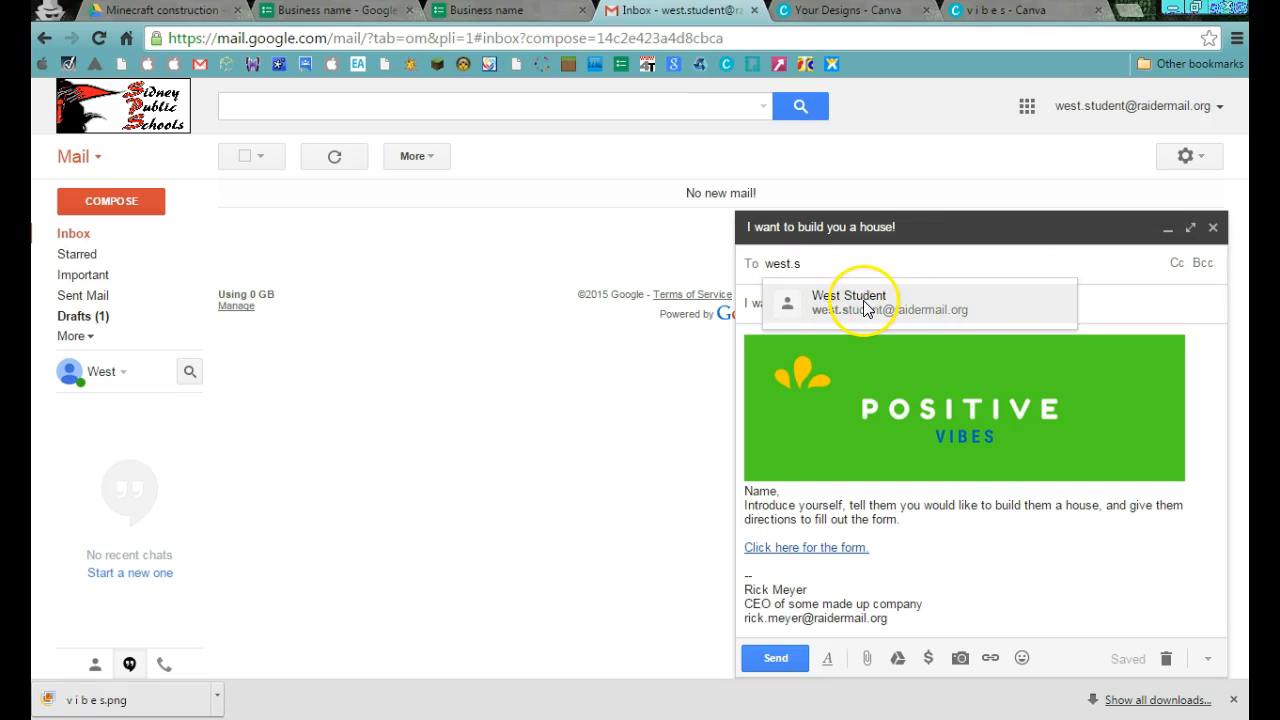
left_click(865, 306)
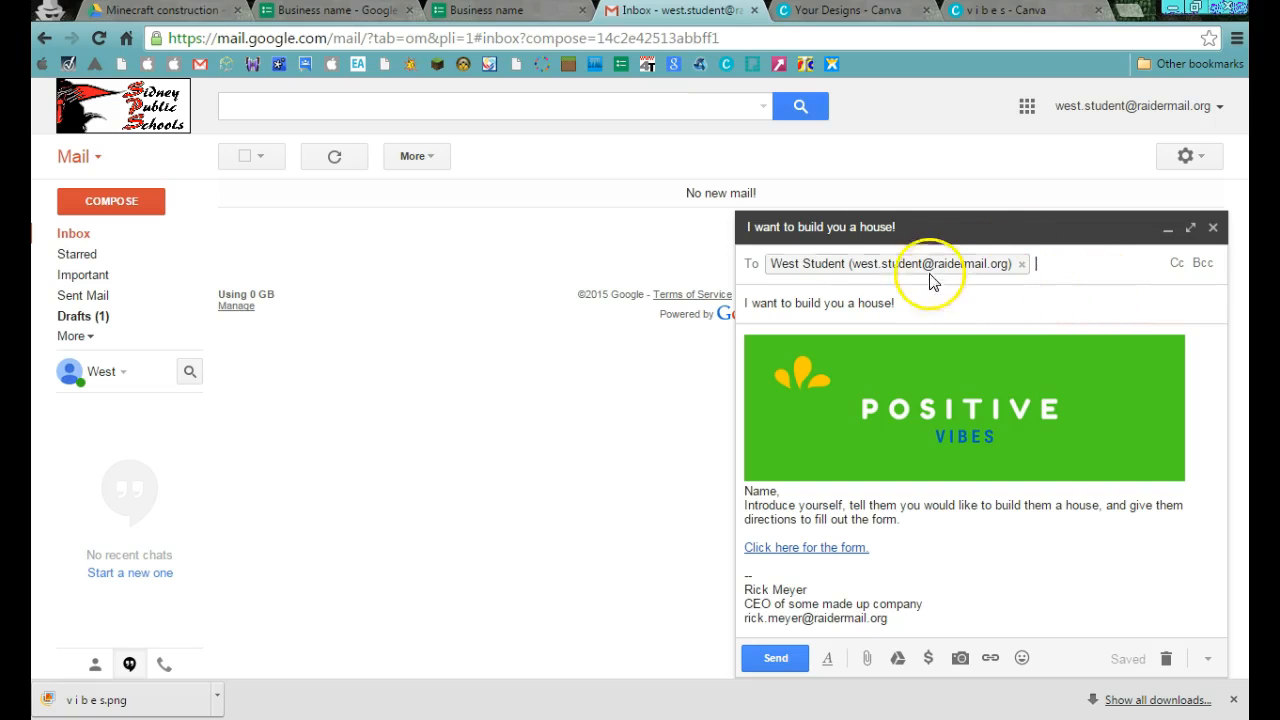
Add the teacher's suggested contact as a Cc recipient and send the e-mail.
mouse_move(862, 263)
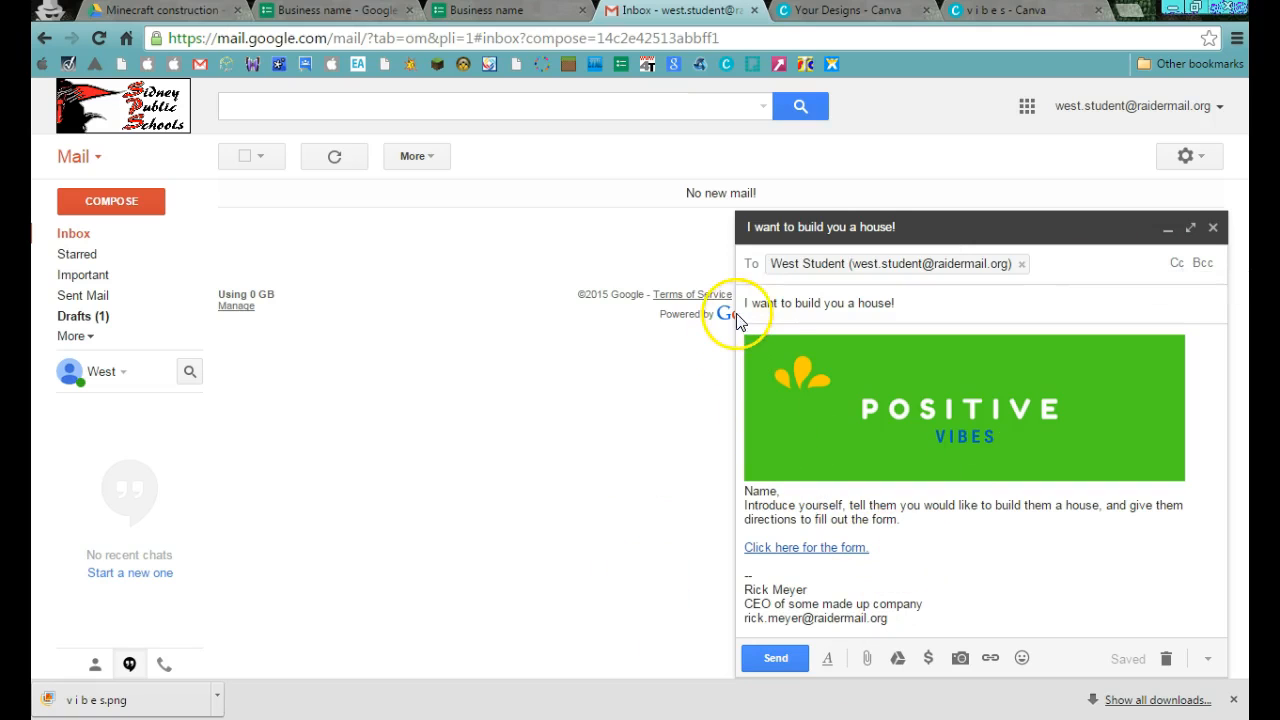
left_click(1176, 263)
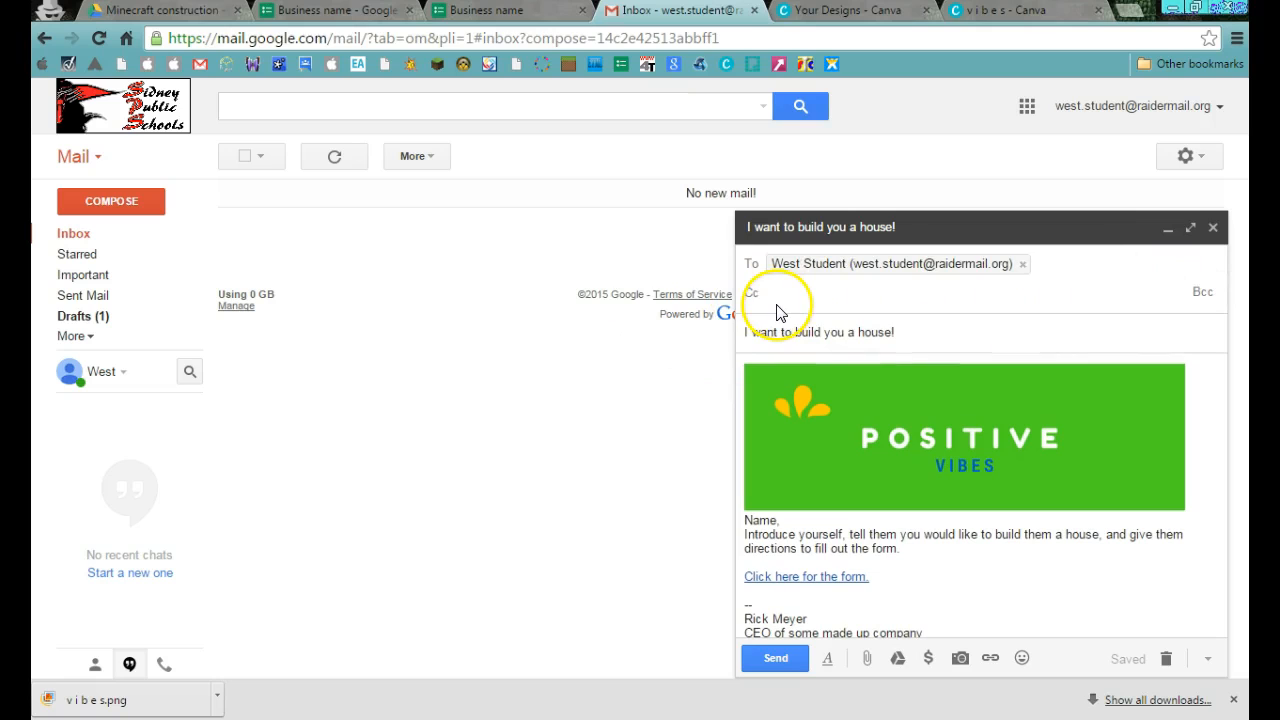
type("rick")
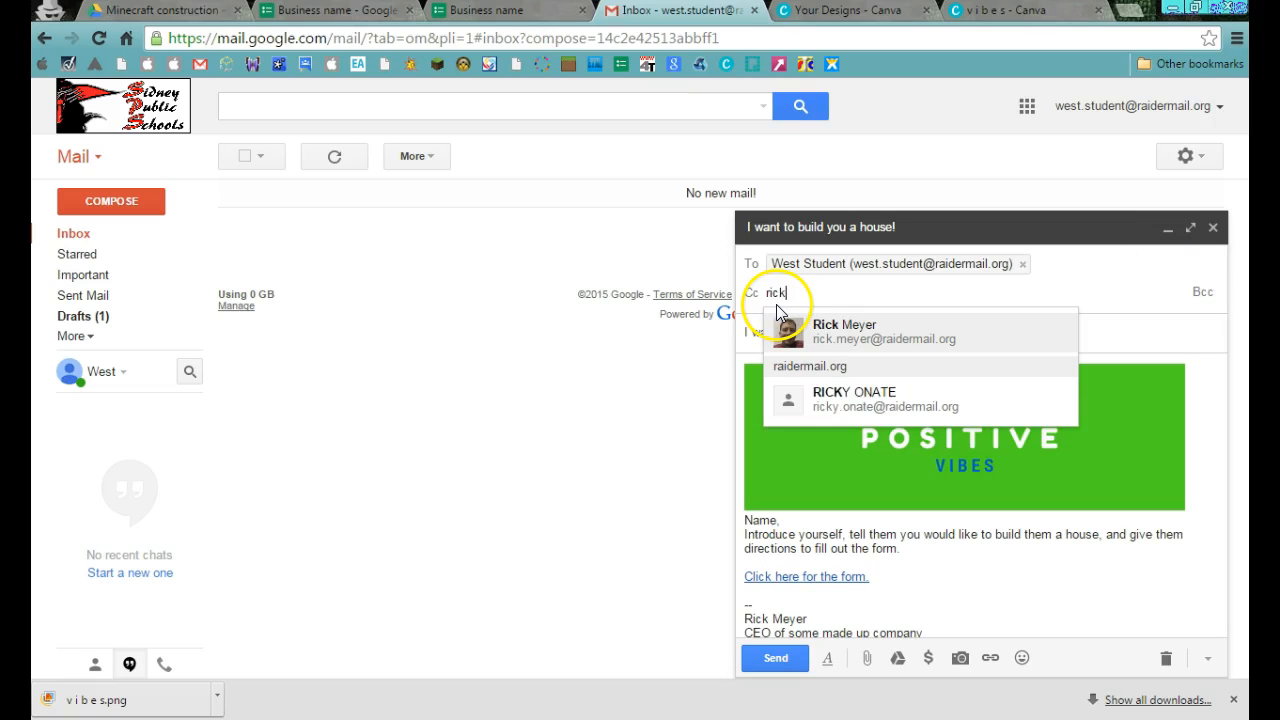
left_click(815, 326)
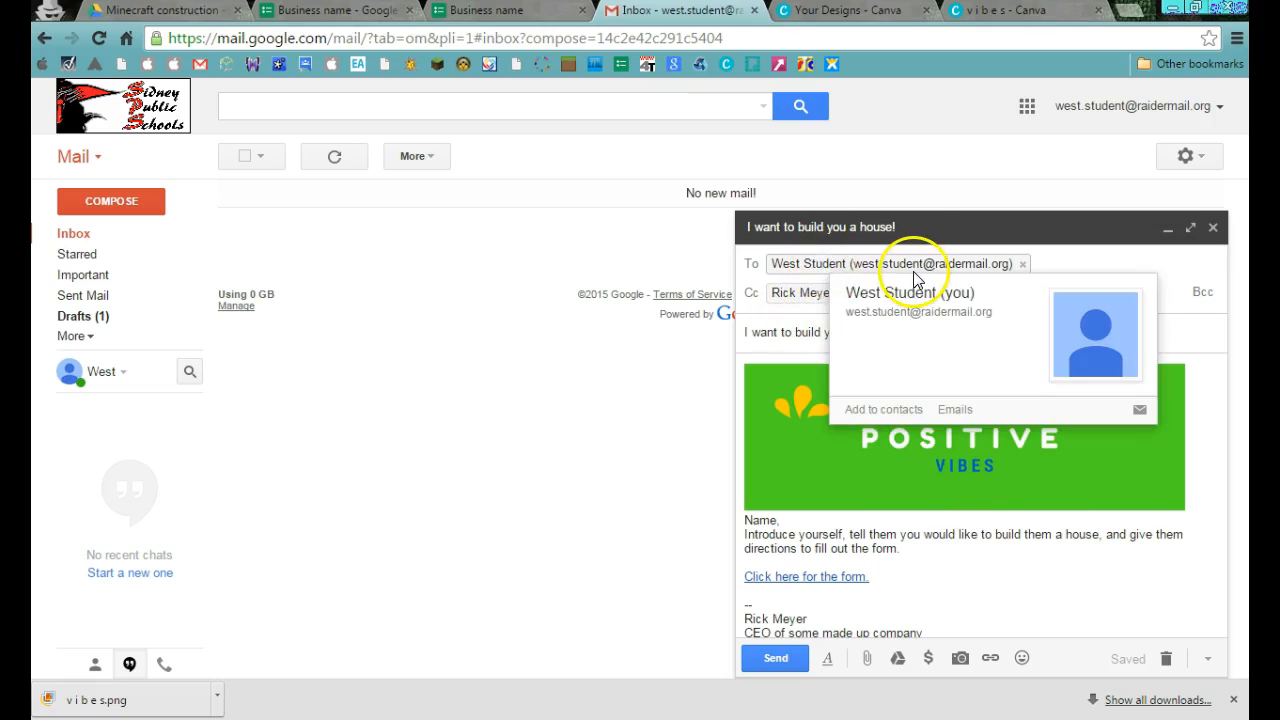
mouse_move(845, 303)
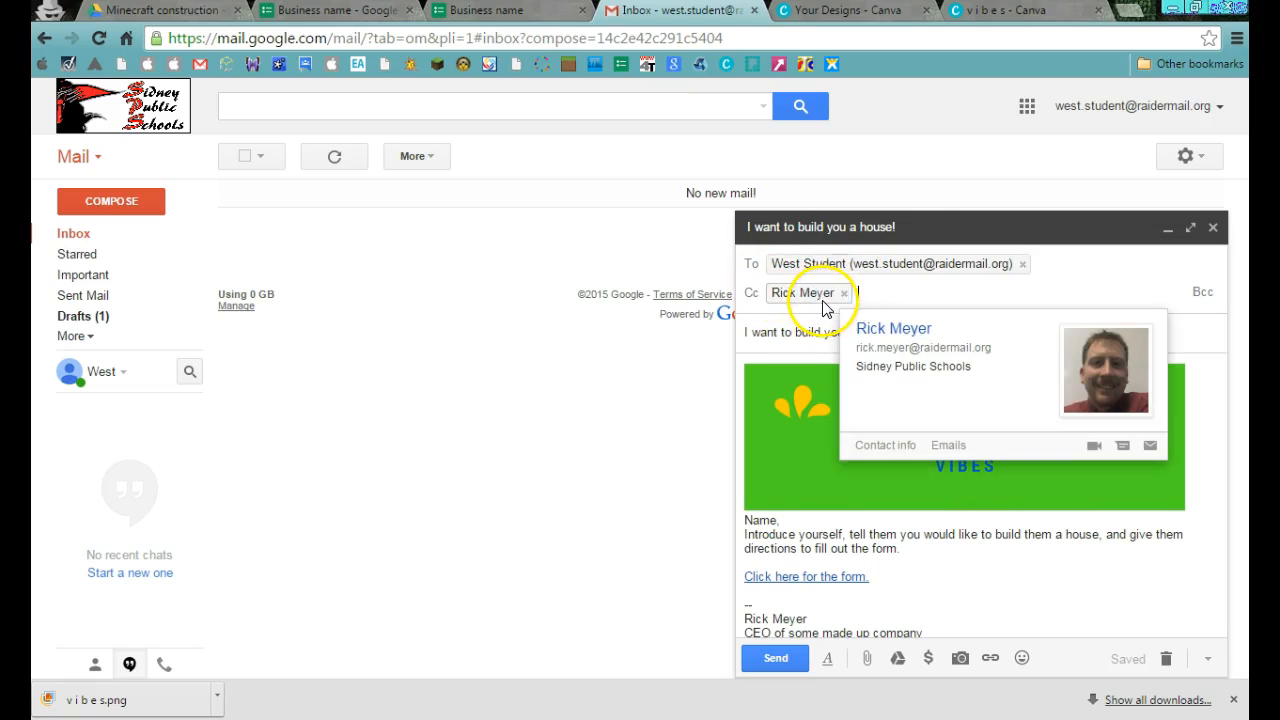
left_click(761, 659)
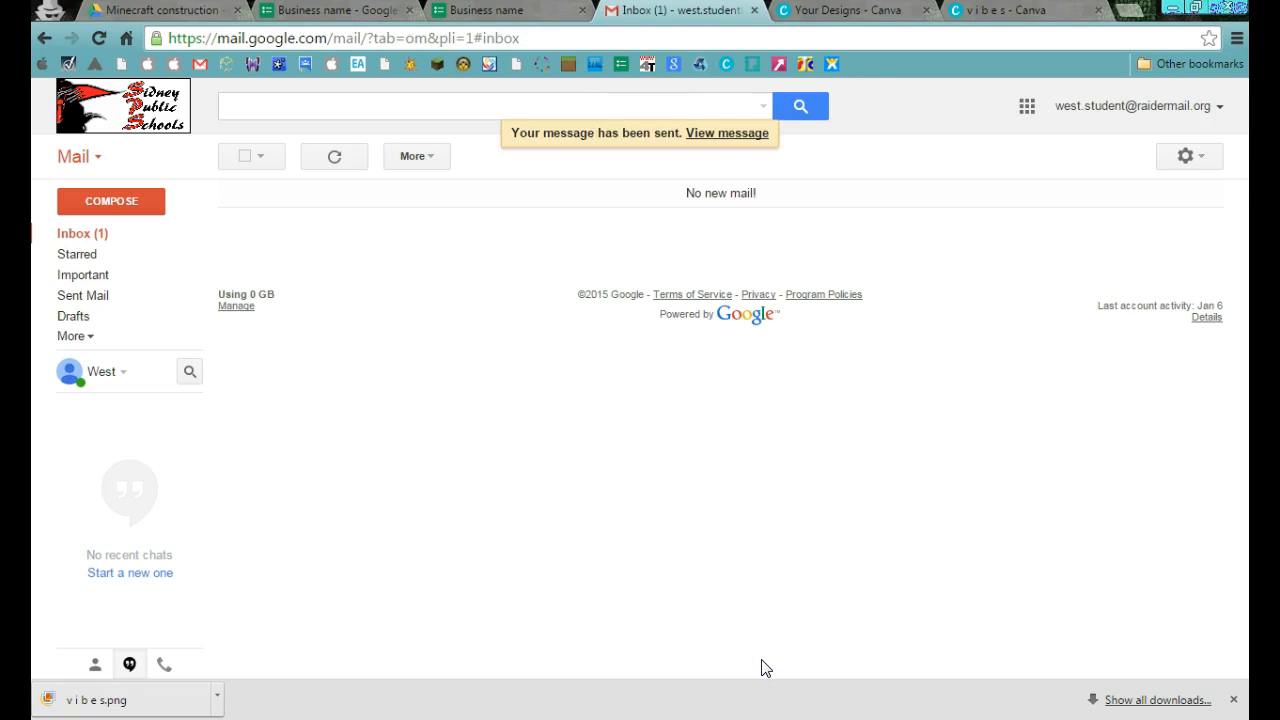
Open the received "I want to build you a house!" message in the inbox and follow its "Click here for the form." link.
left_click(74, 240)
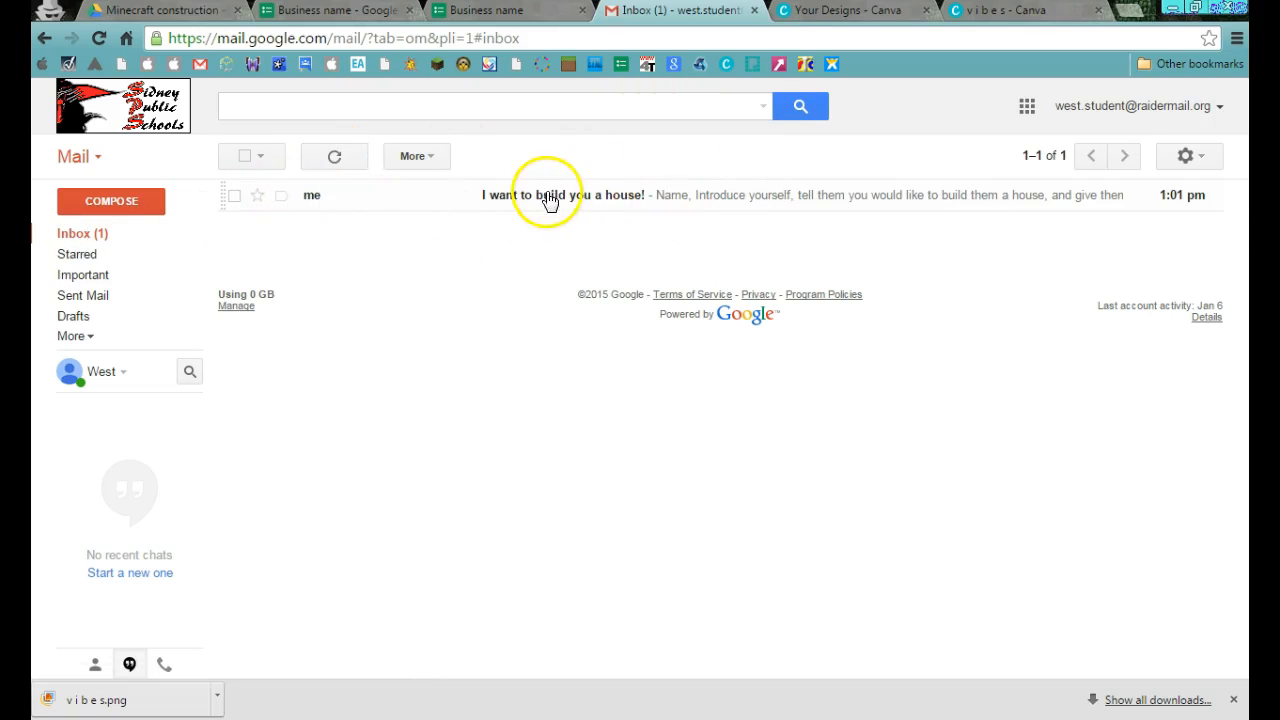
left_click(716, 202)
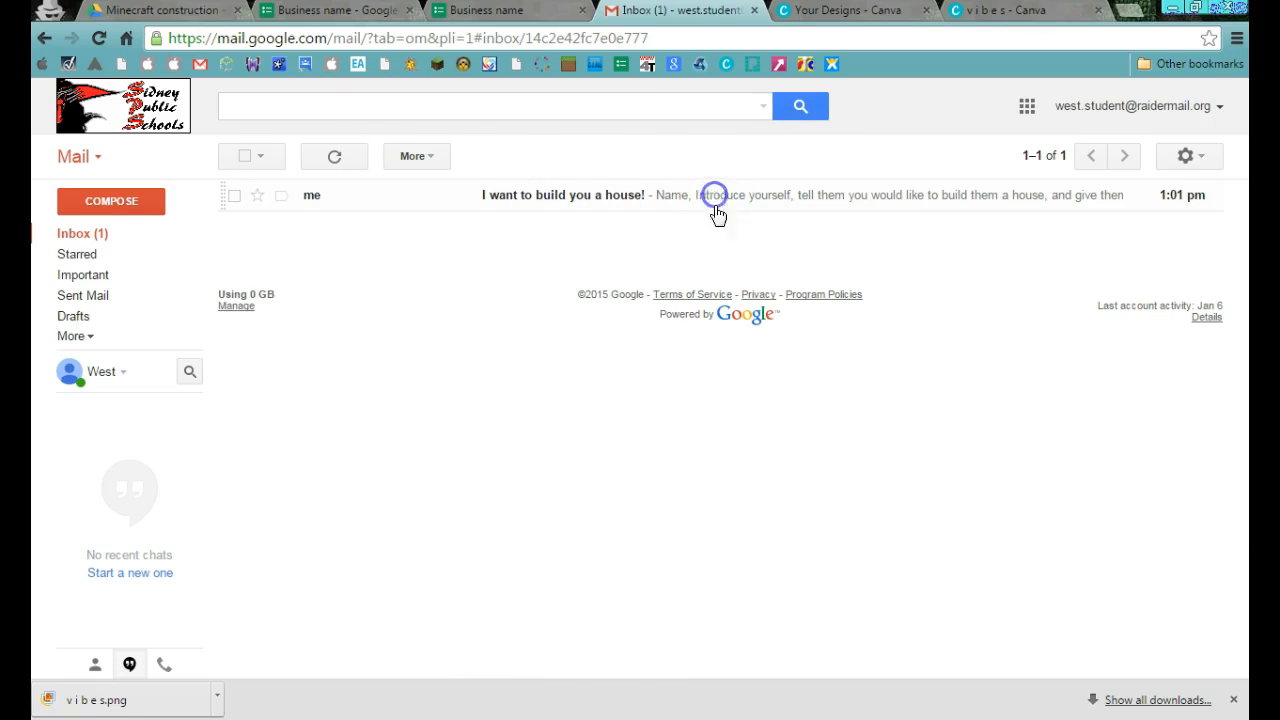
mouse_move(543, 357)
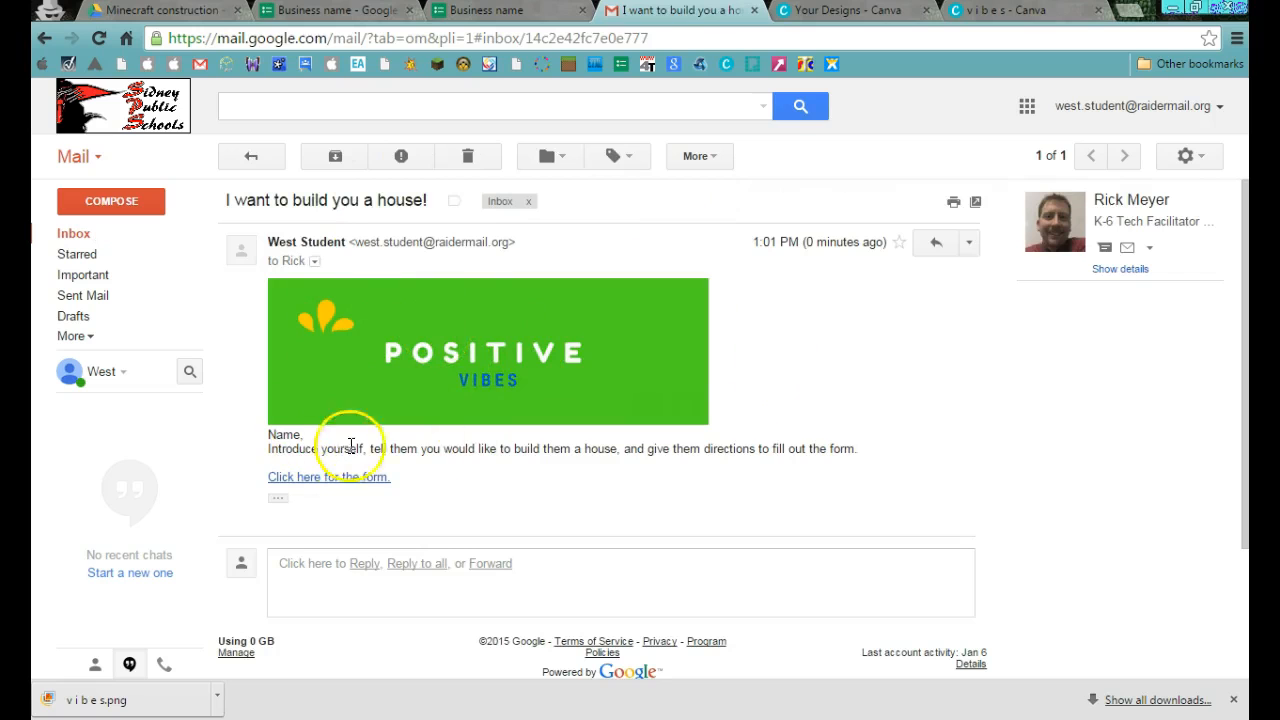
left_click(306, 477)
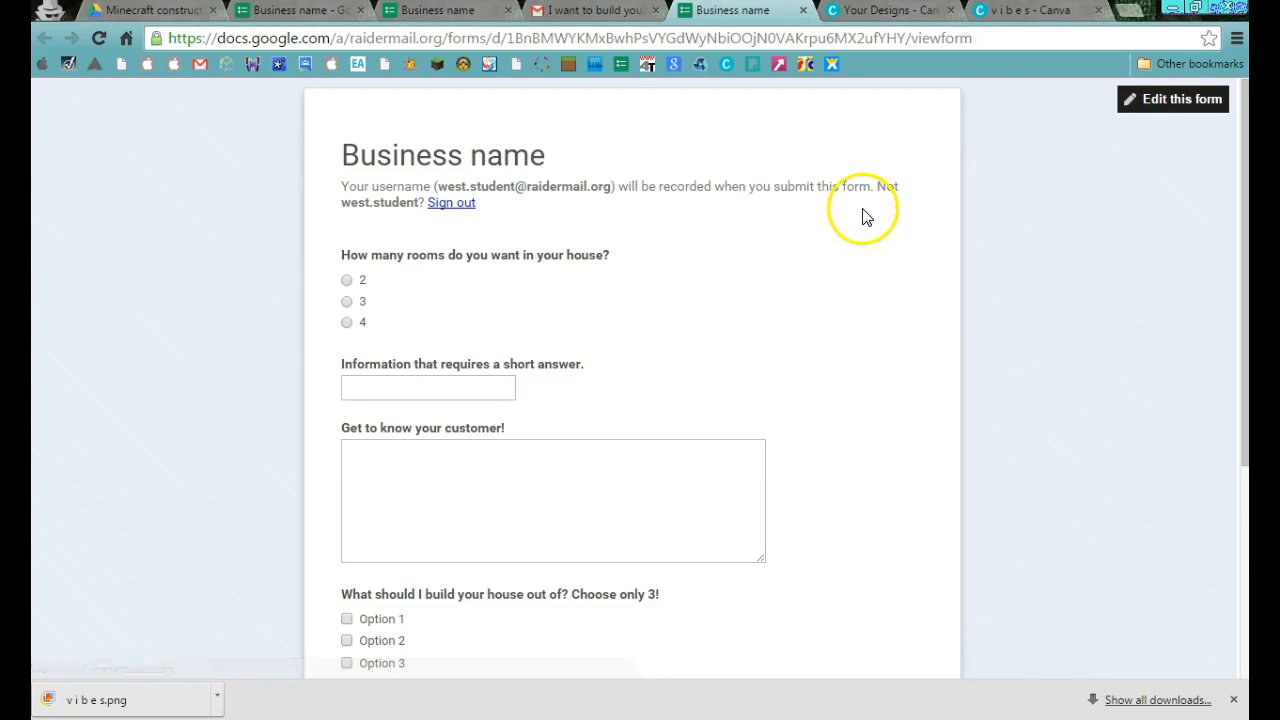
Answer 3 to "How many rooms do you want in your house?", leave the other questions blank, and submit the form.
left_click(346, 302)
left_click(413, 395)
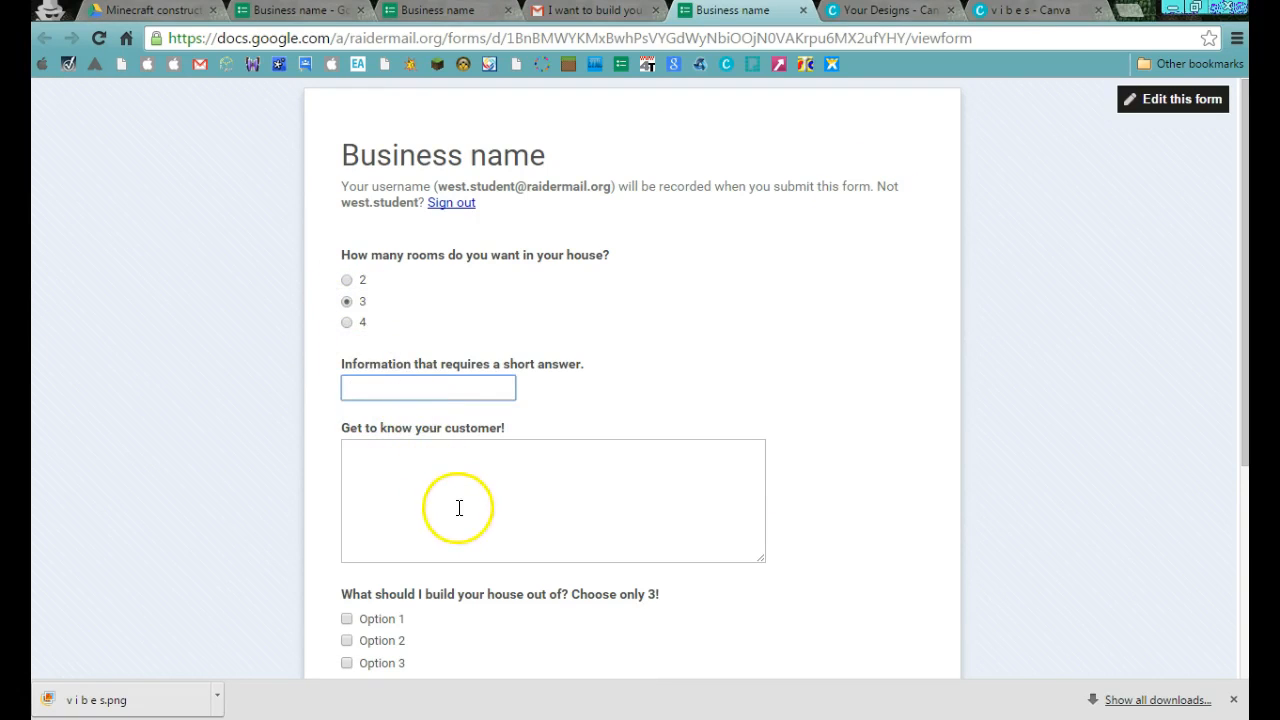
scroll(375, 535, "down", 3)
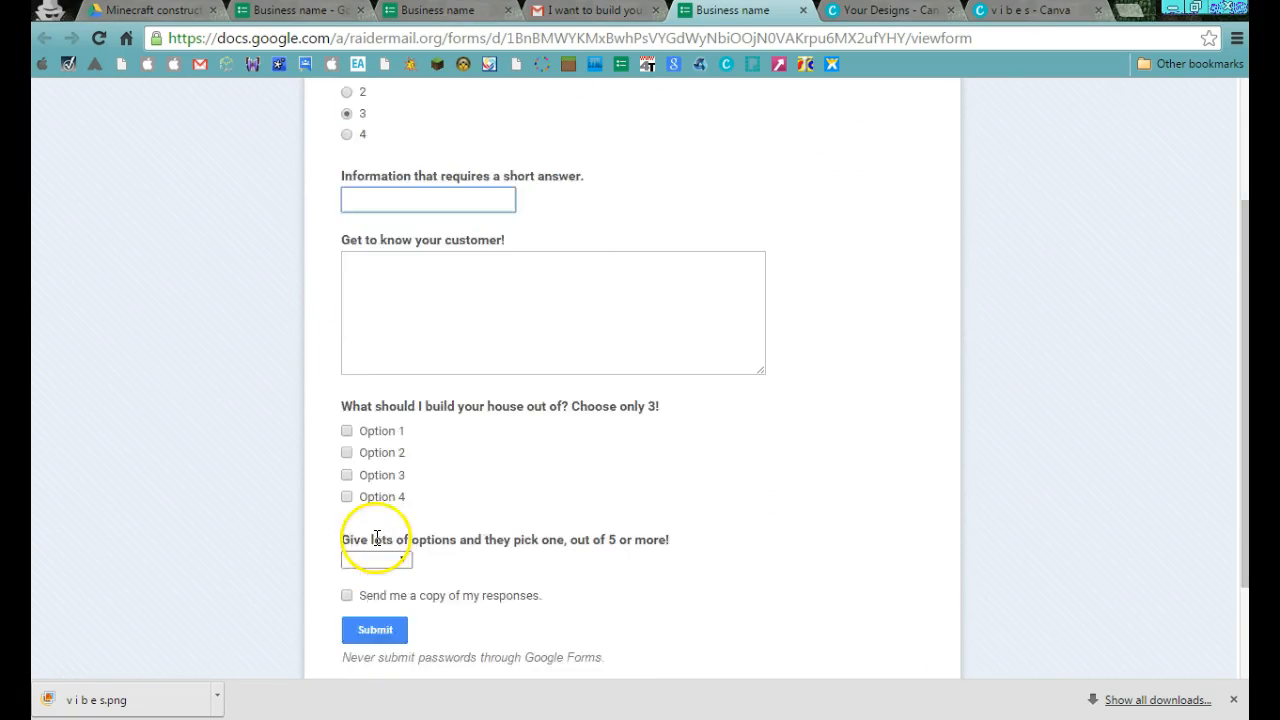
scroll(372, 545, "up", 1)
scroll(371, 542, "up", 3)
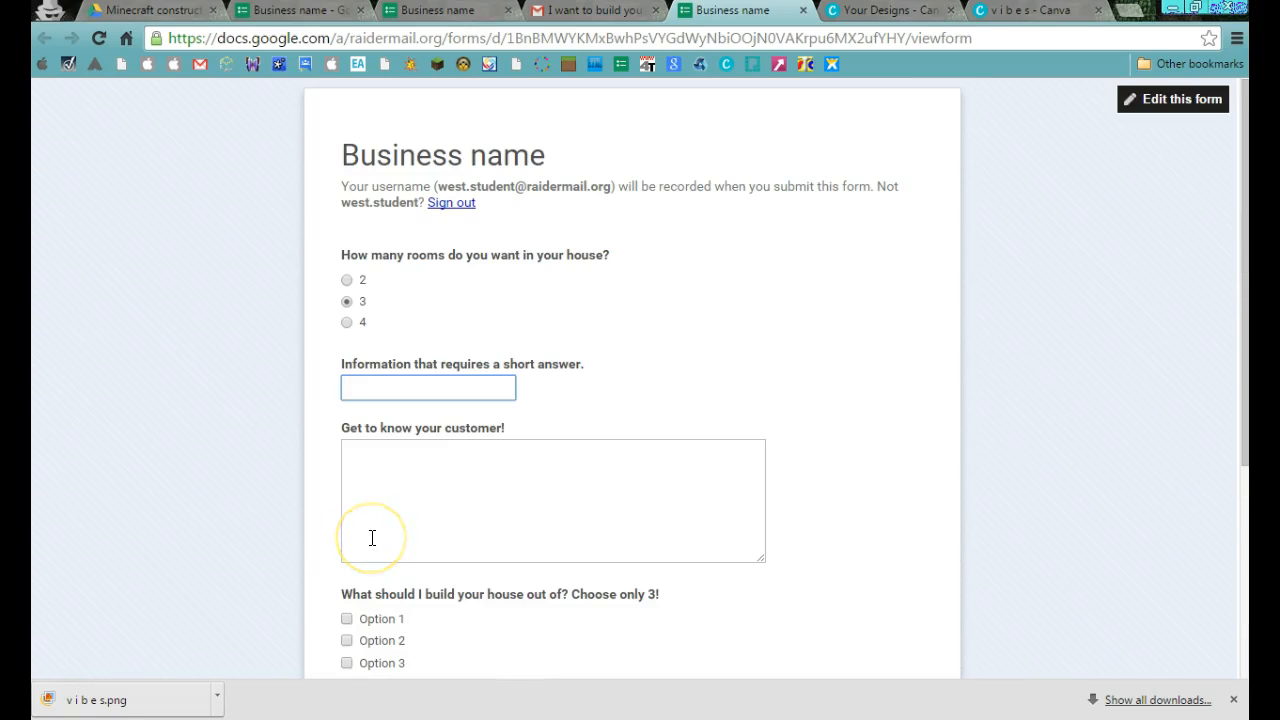
scroll(372, 538, "down", 3)
left_click(374, 491)
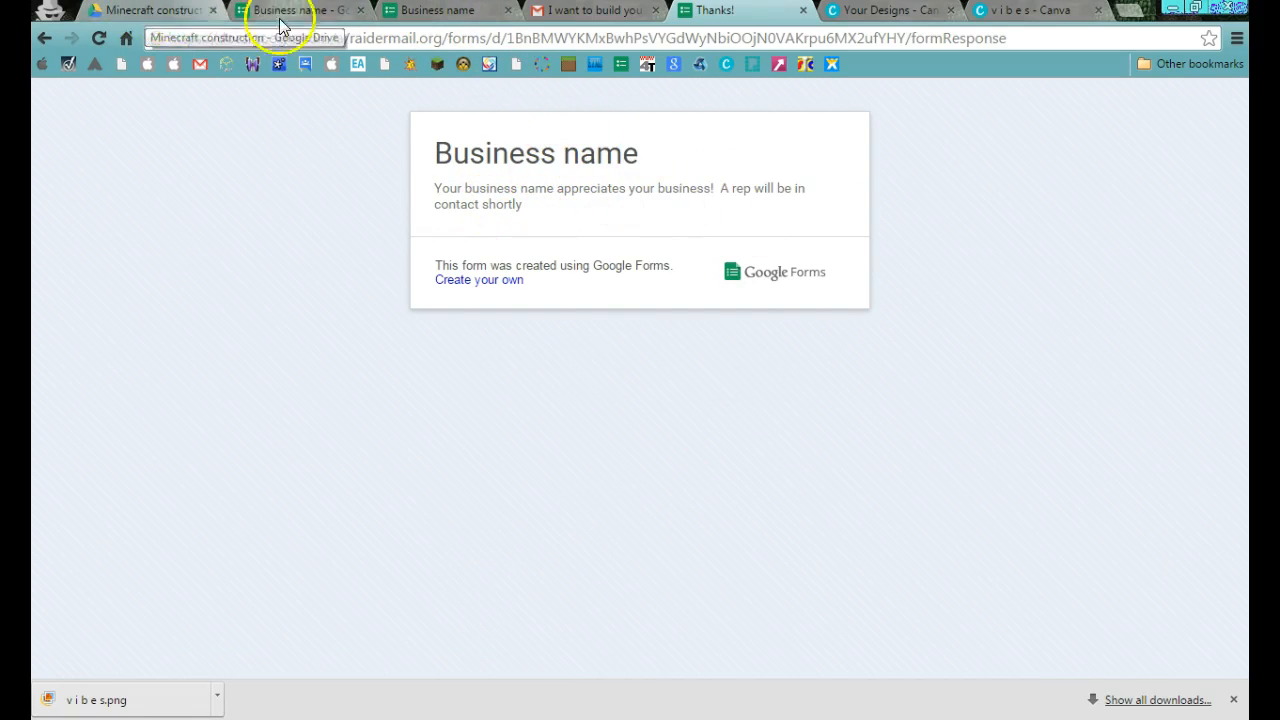
Switch to the Minecraft construction folder in Google Drive and open the form's responses spreadsheet.
left_click(181, 22)
left_click(368, 410)
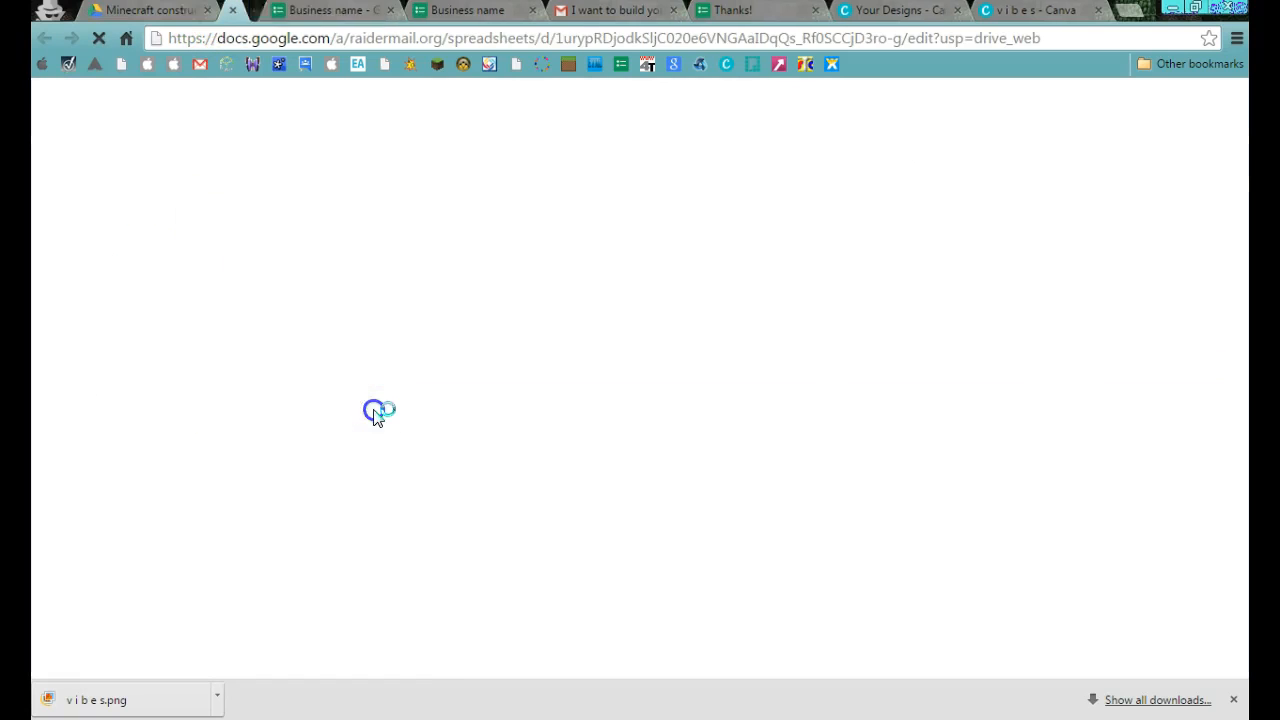